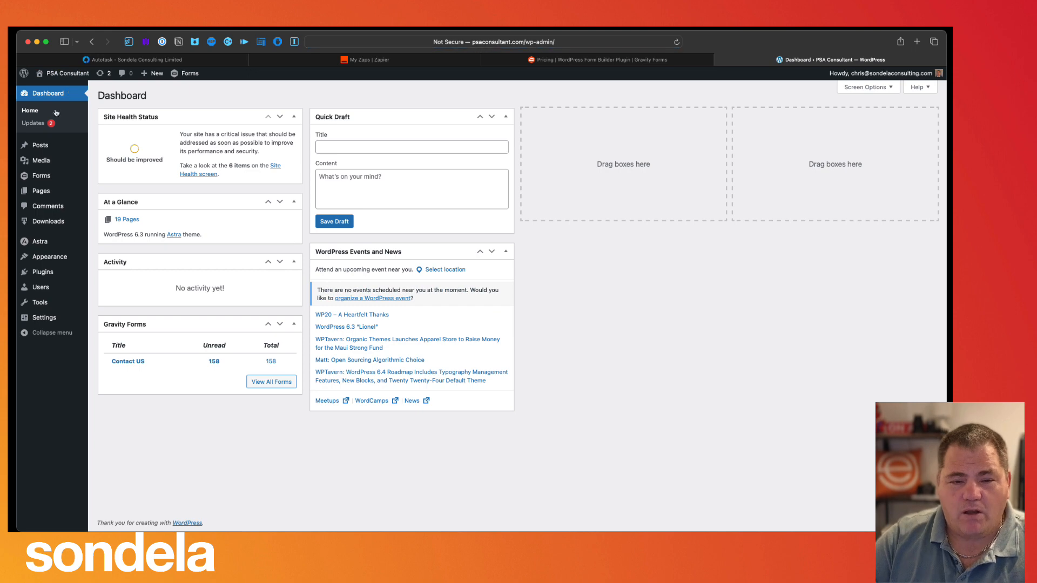
- Review the Contact US and Tickets forms, then show the Gravity Forms pricing page
left_click(36, 178)
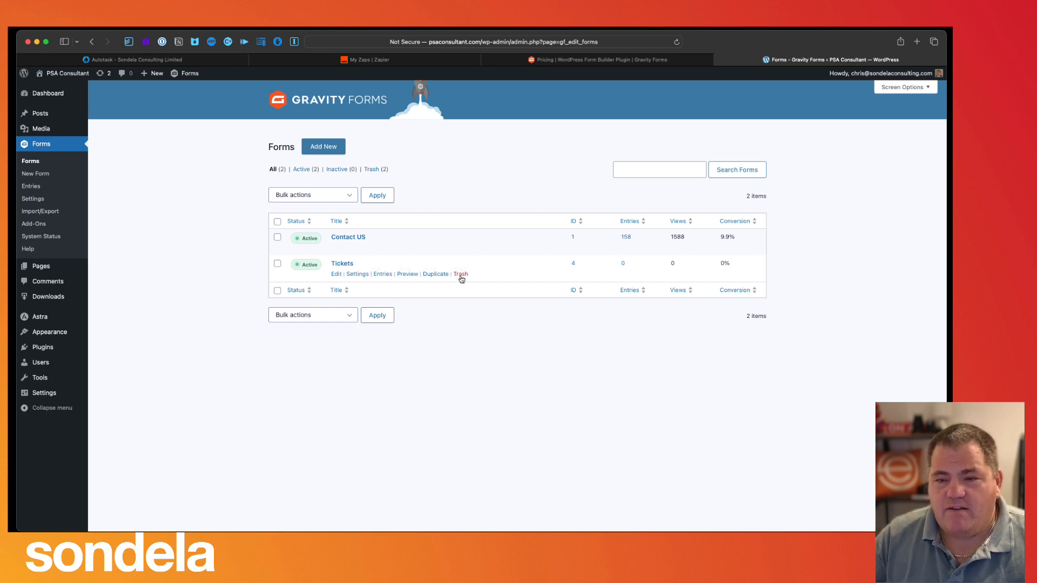
left_click(540, 64)
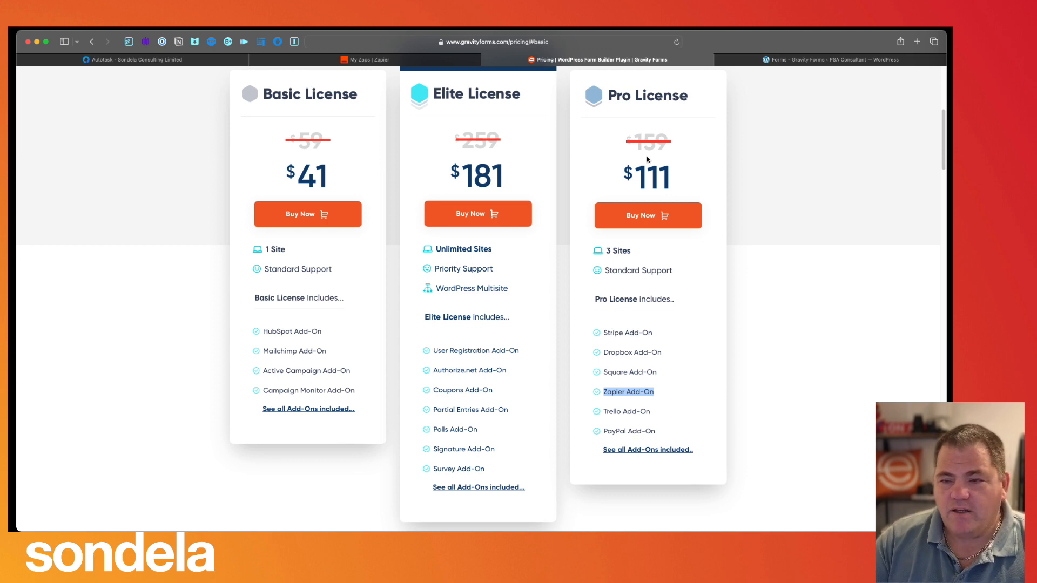
- Highlight the Pro License and its Zapier Add-On, then return to the WordPress forms list
left_click_drag(605, 96, 711, 98)
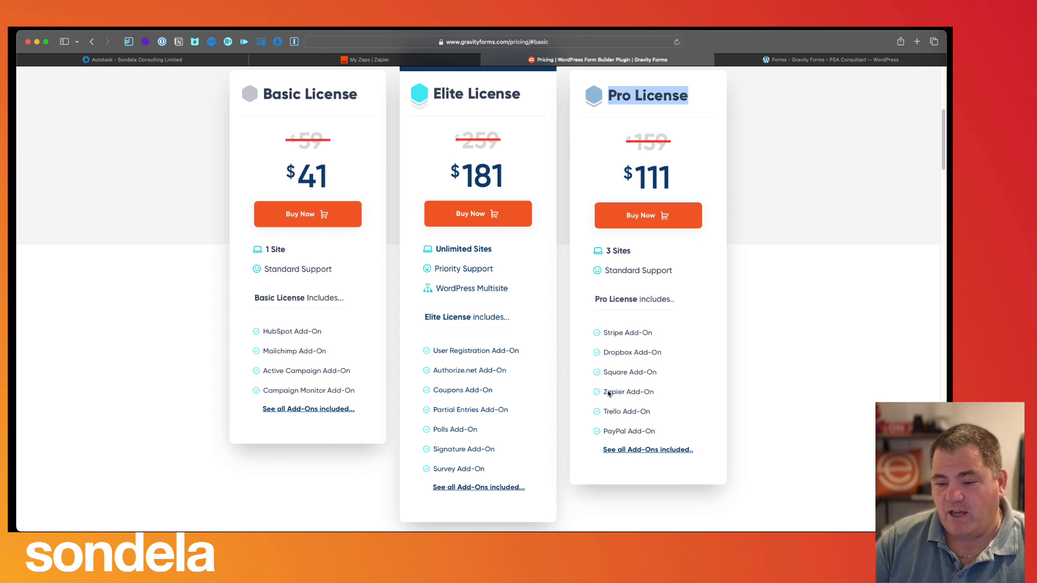
left_click_drag(603, 392, 676, 393)
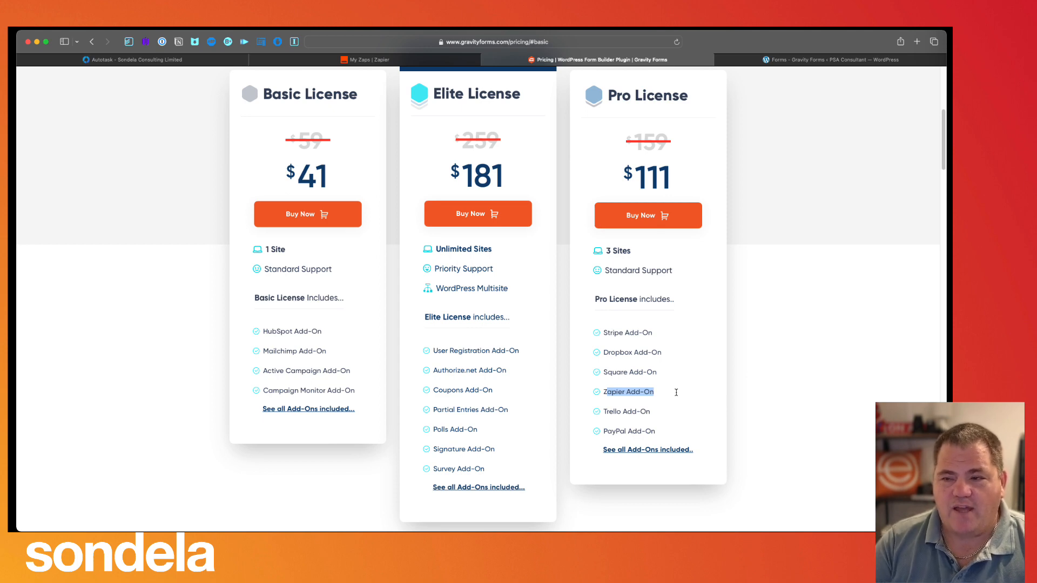
left_click(730, 60)
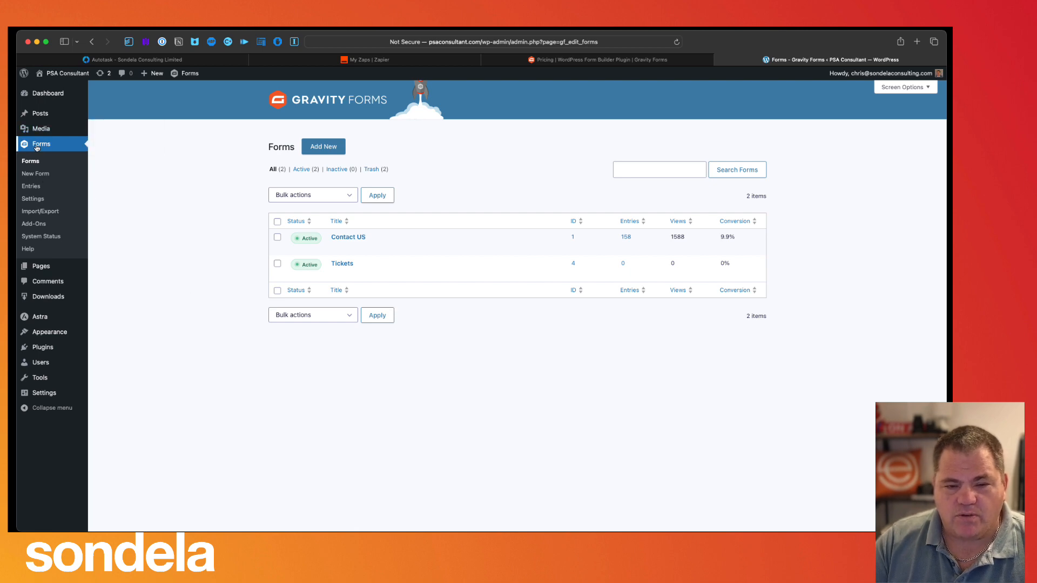
left_click(34, 224)
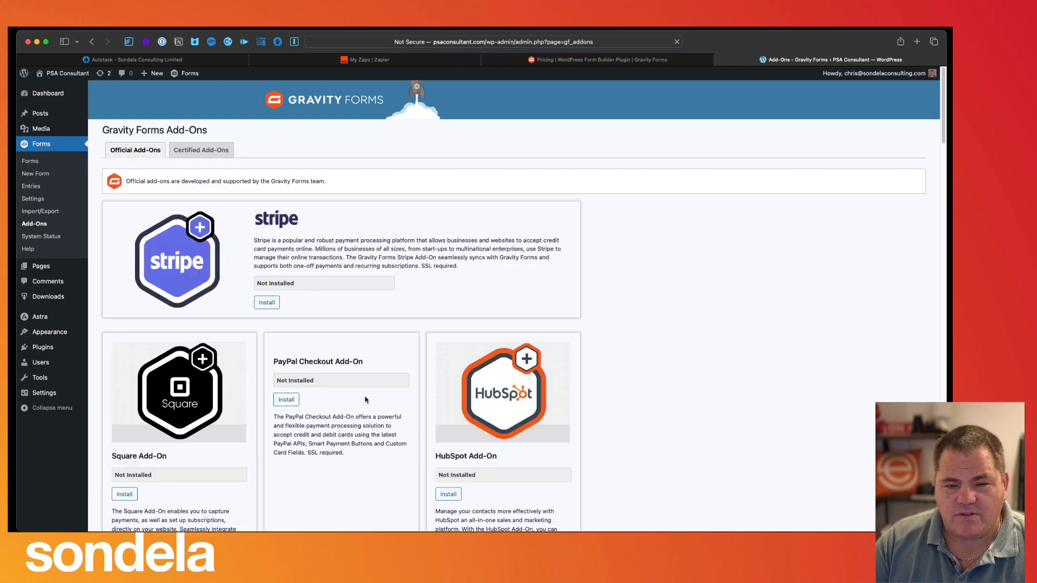
scroll(367, 403, "down", 10)
scroll(367, 404, "down", 15)
scroll(367, 402, "up", 4)
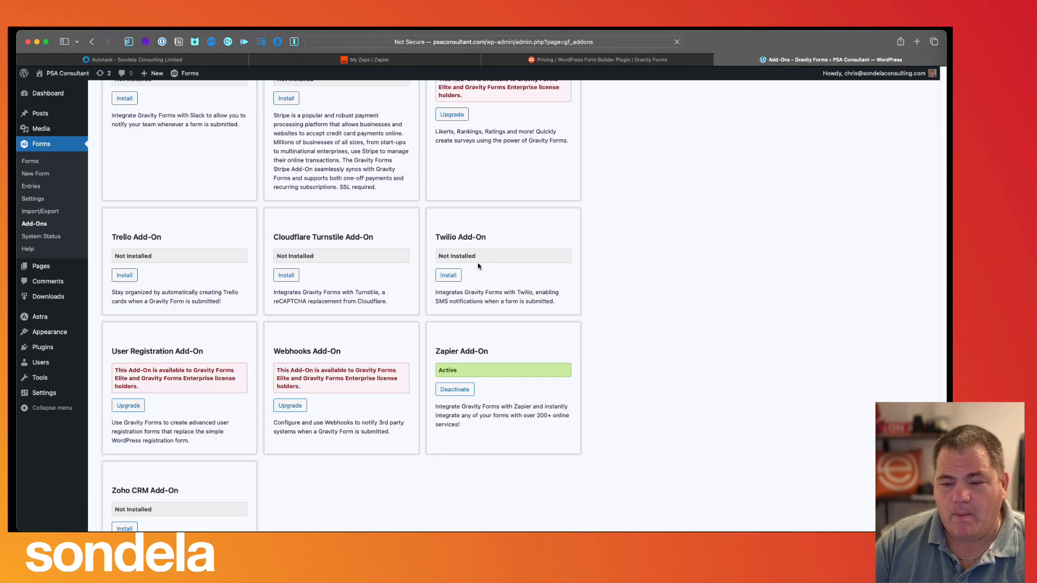
scroll(468, 475, "up", 6)
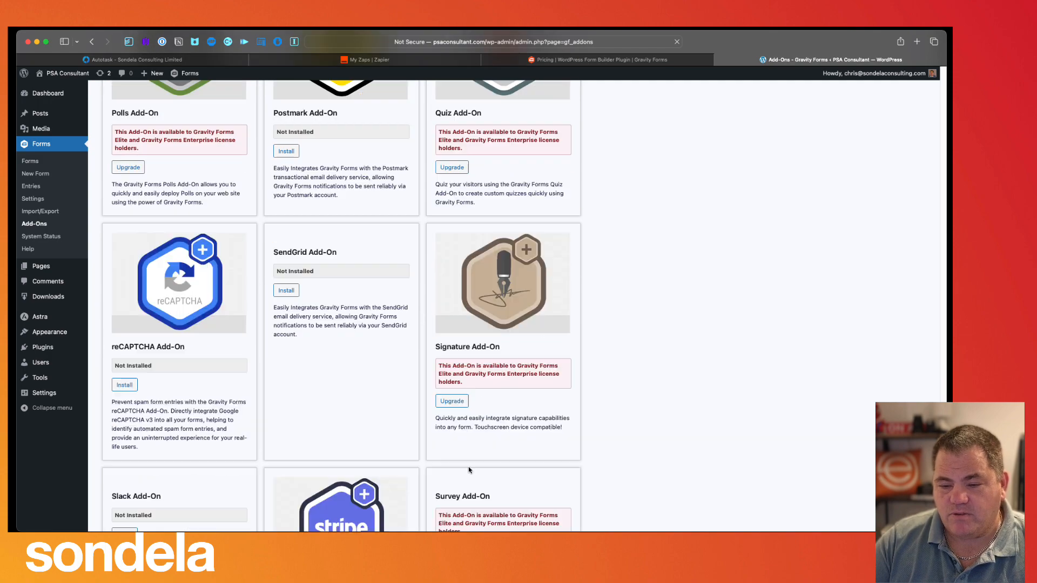
scroll(469, 470, "down", 15)
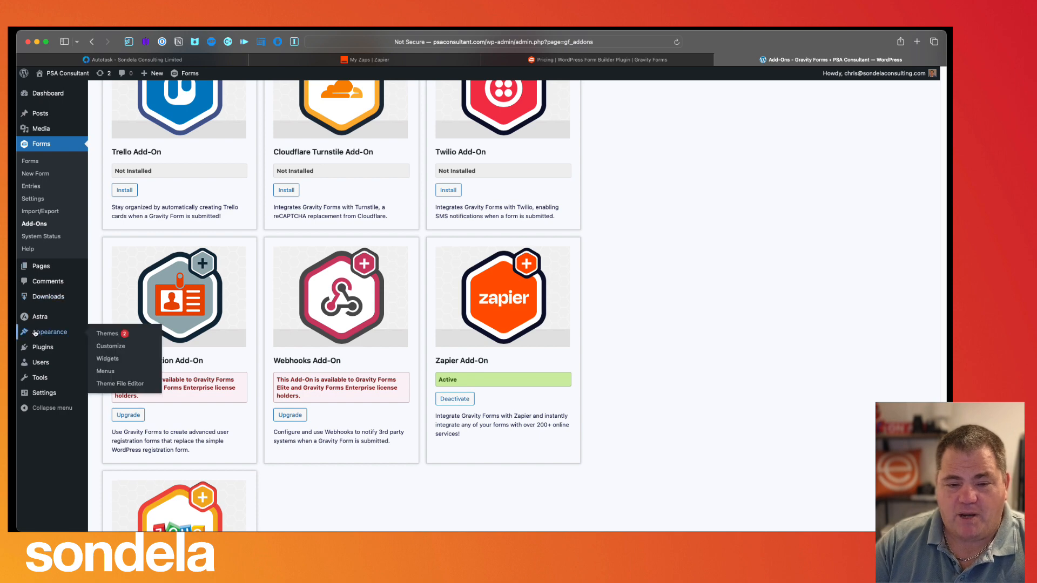
left_click(46, 348)
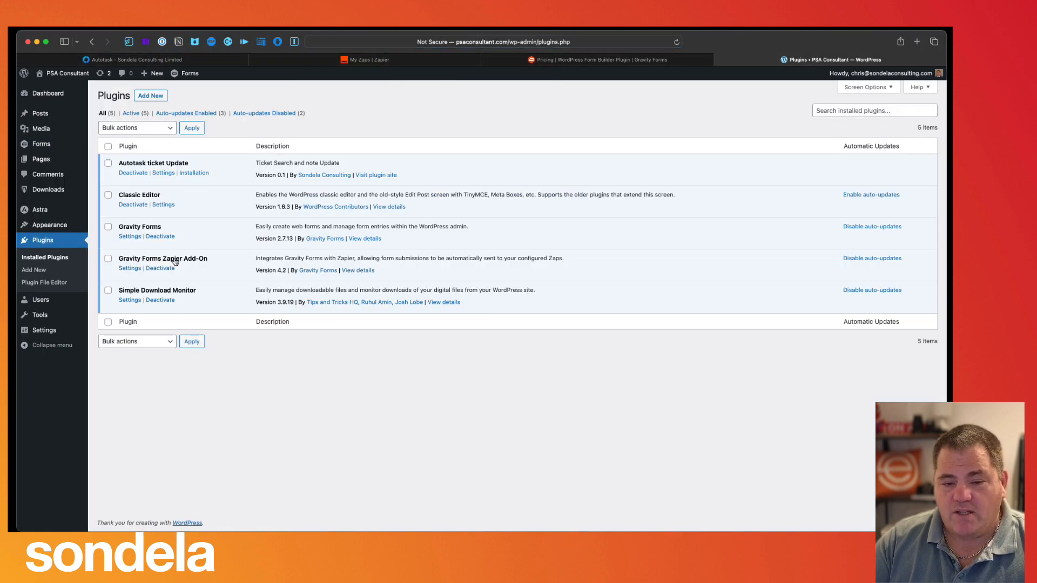
left_click_drag(176, 262, 232, 259)
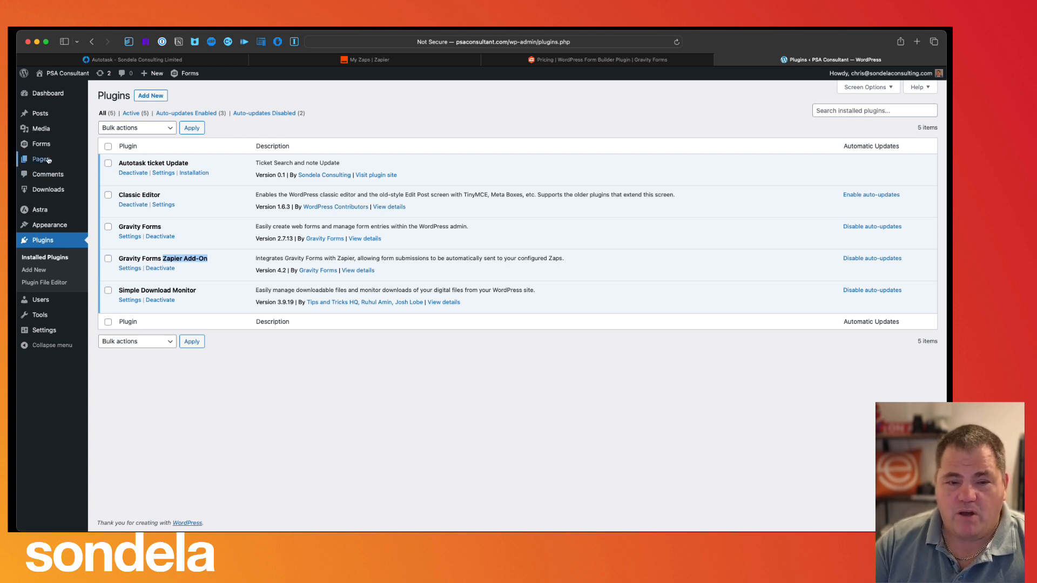
mouse_move(42, 146)
left_click(113, 151)
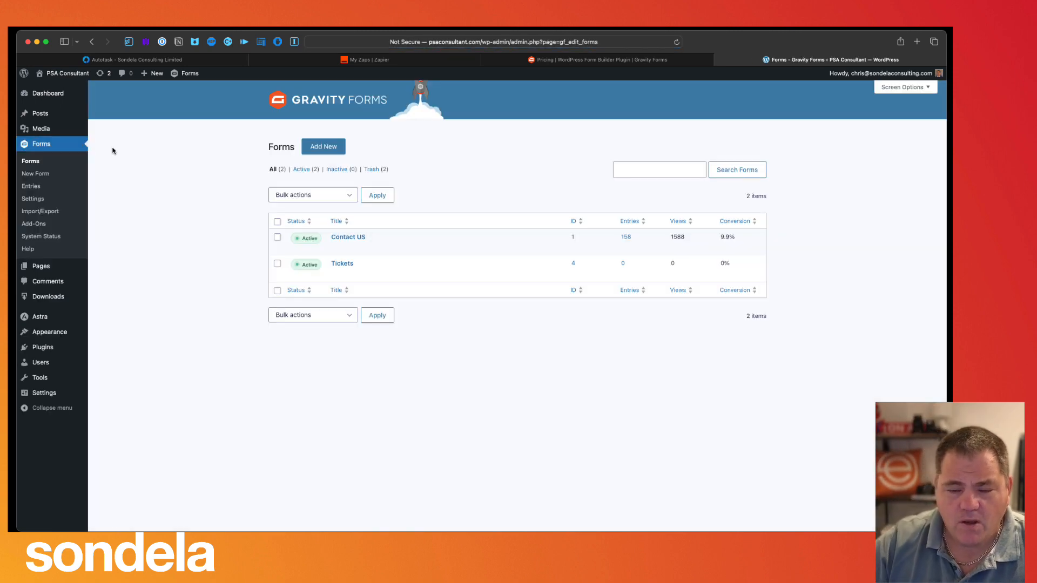
- Create a new blank Gravity Forms form titled Tickets1
mouse_move(349, 275)
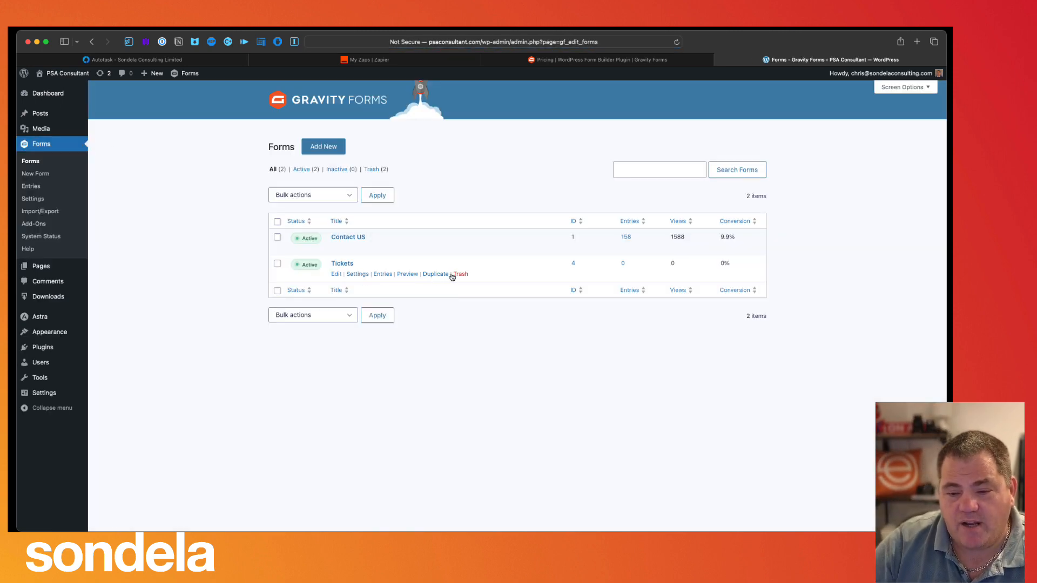
left_click(333, 147)
left_click(185, 236)
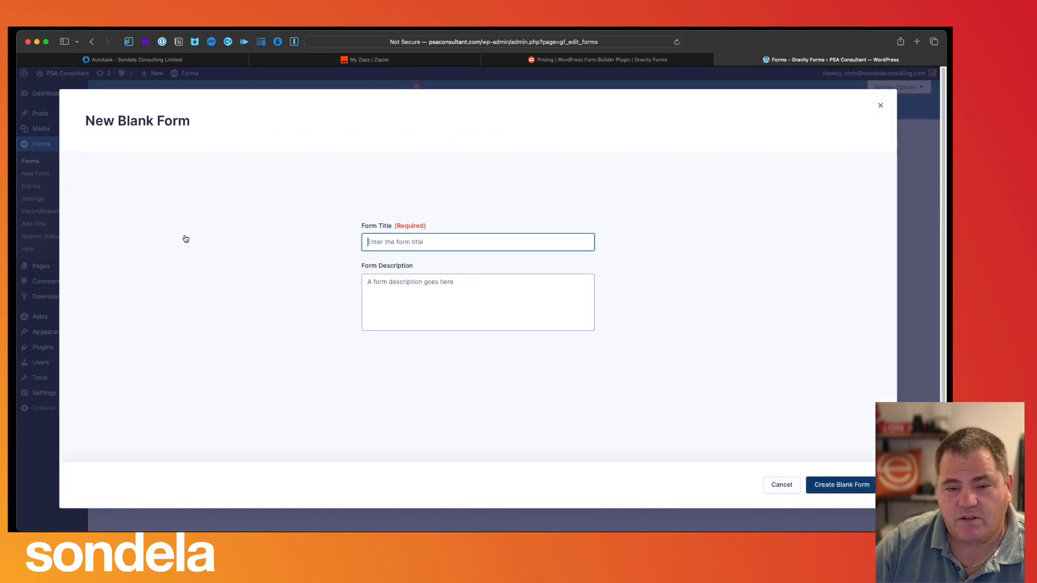
type("Tes")
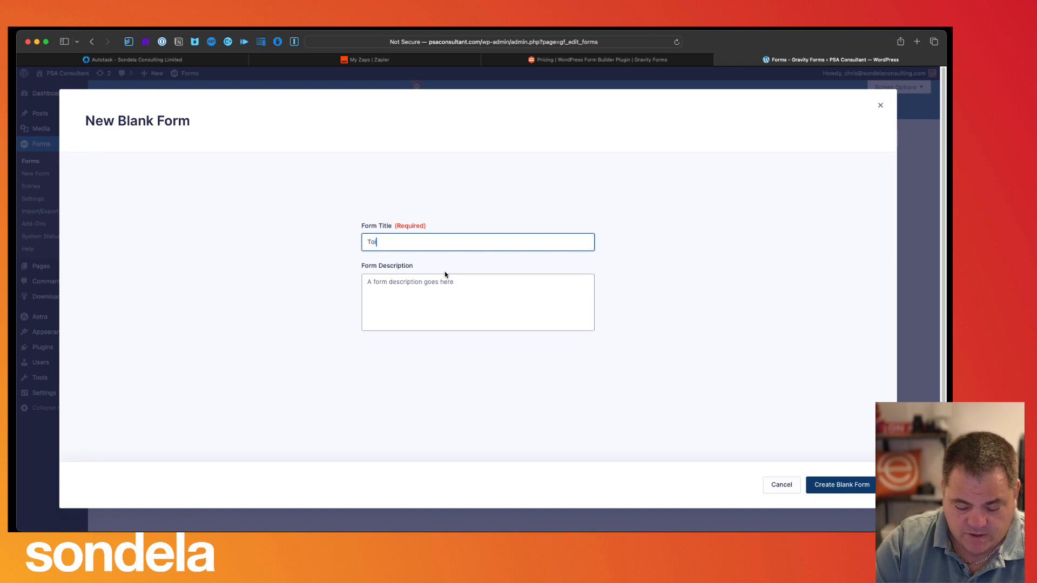
key("BackSpace")
key("BackSpace")
type("ickets1")
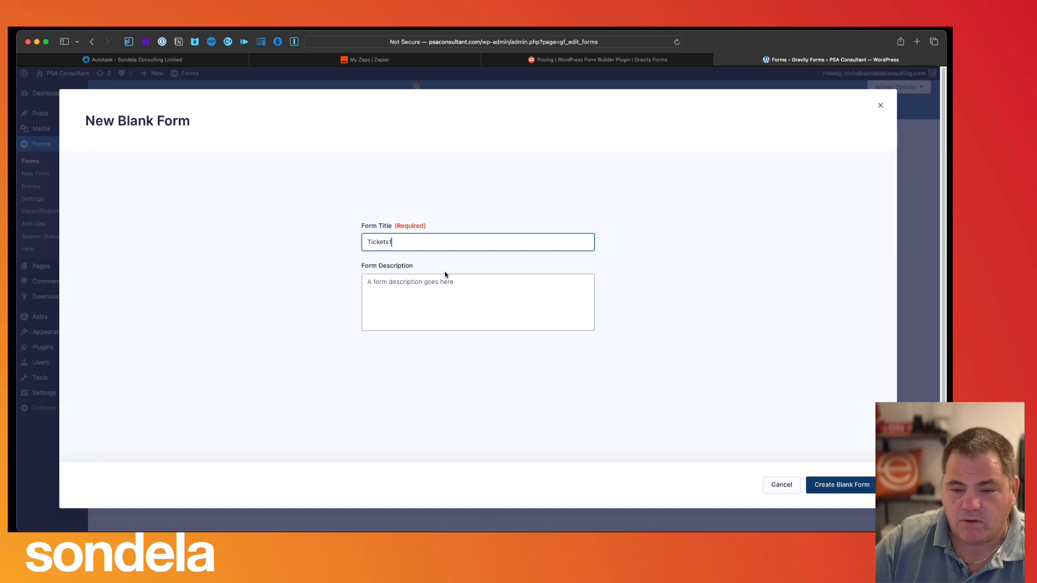
key("BackSpace")
key("BackSpace")
key("BackSpace")
key("BackSpace")
key("BackSpace")
type("kets1")
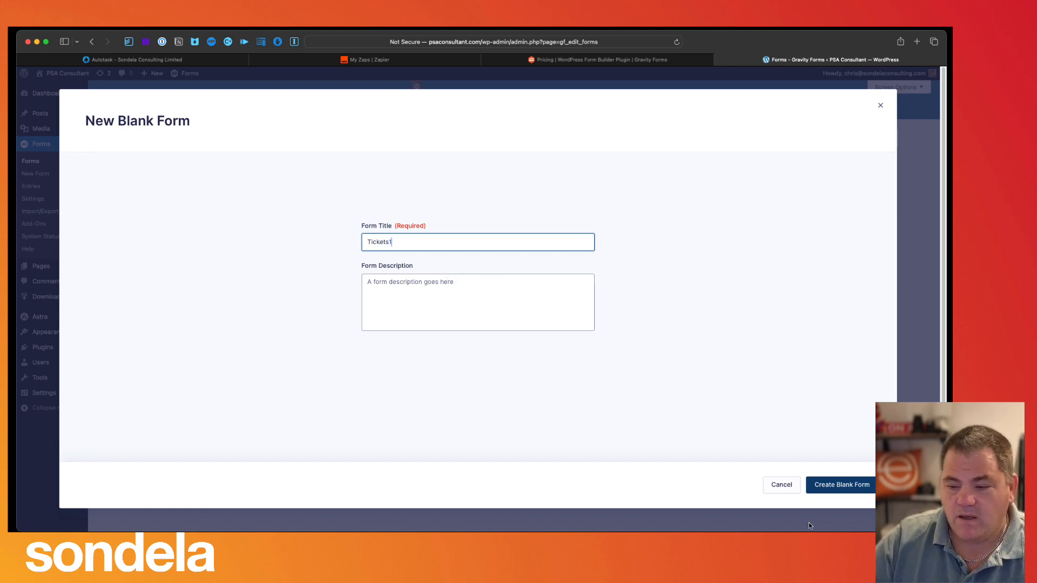
left_click(841, 485)
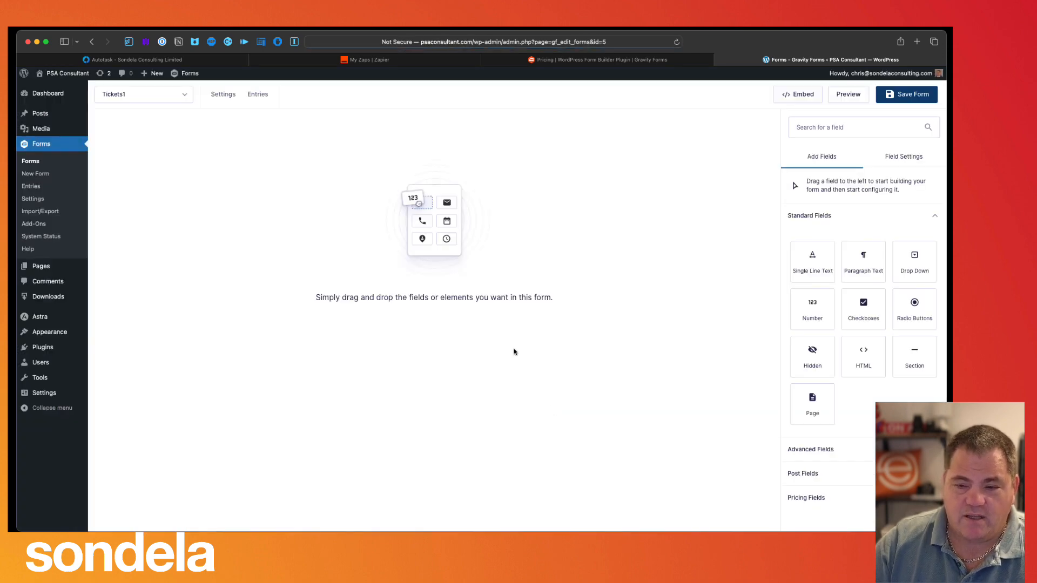
- Add a required single-line text field labelled 'email Address'
left_click_drag(812, 261, 363, 227)
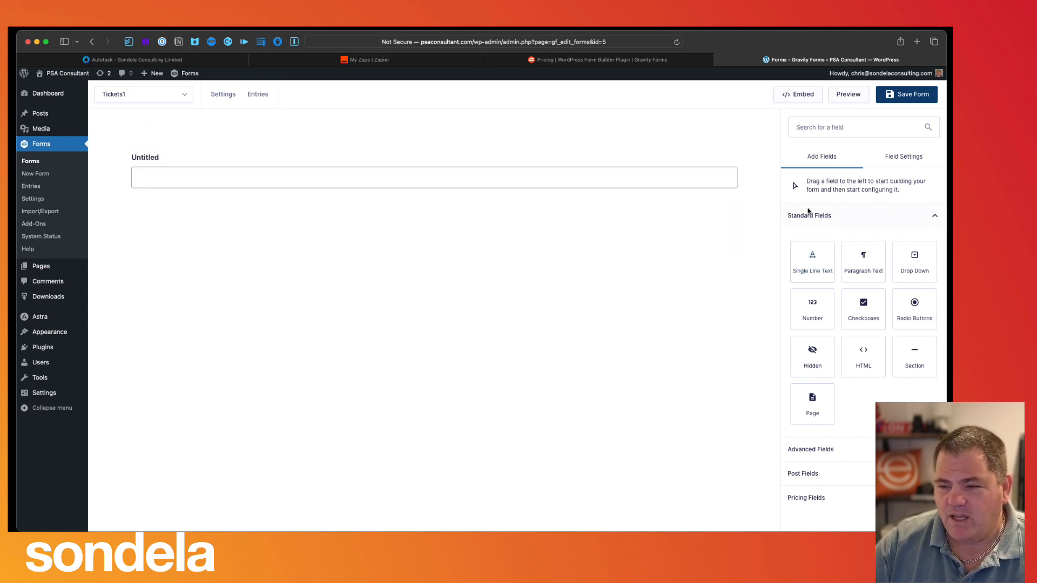
left_click(189, 158)
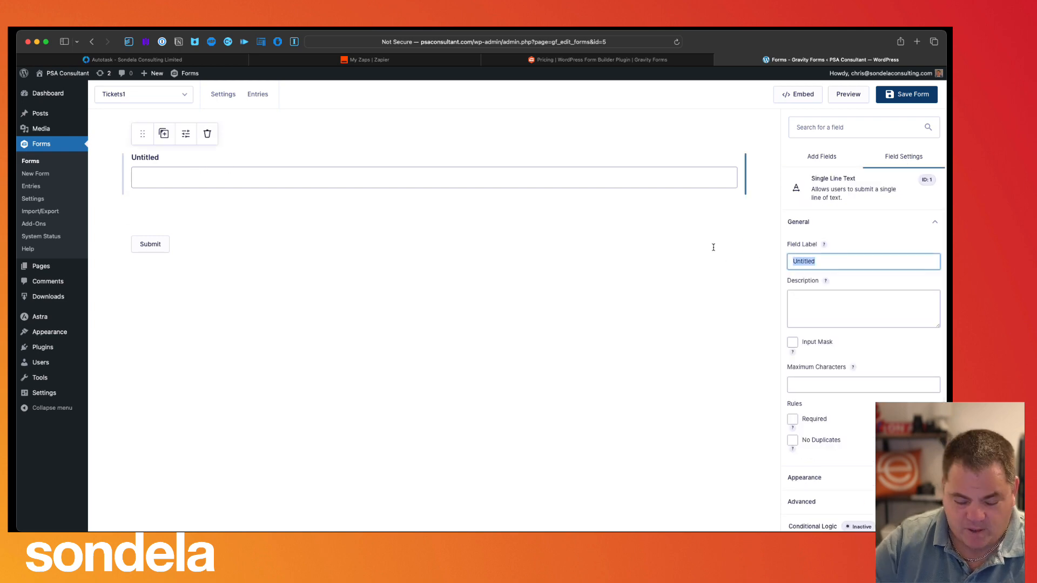
type("email Address")
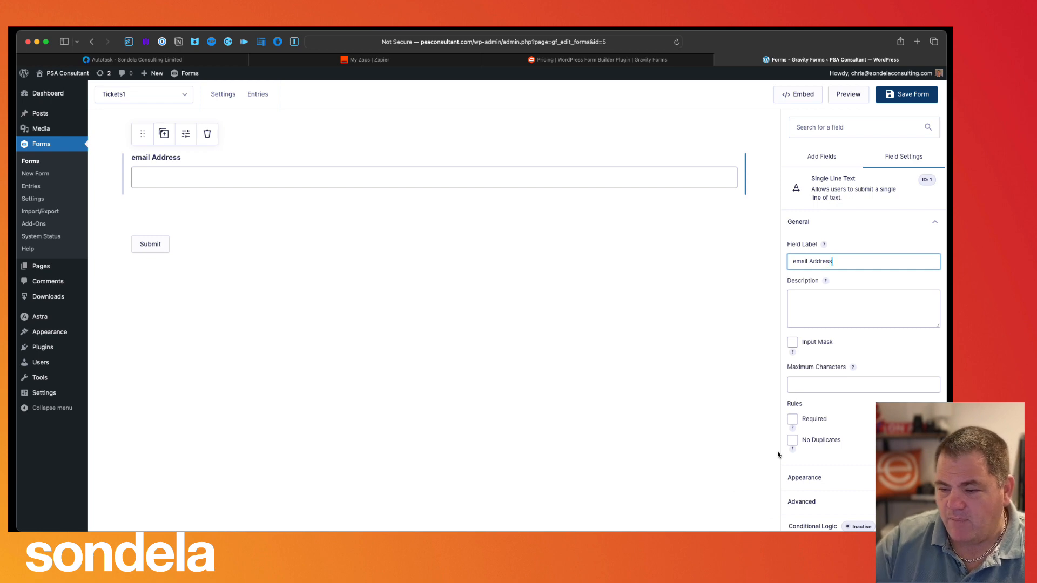
left_click(792, 419)
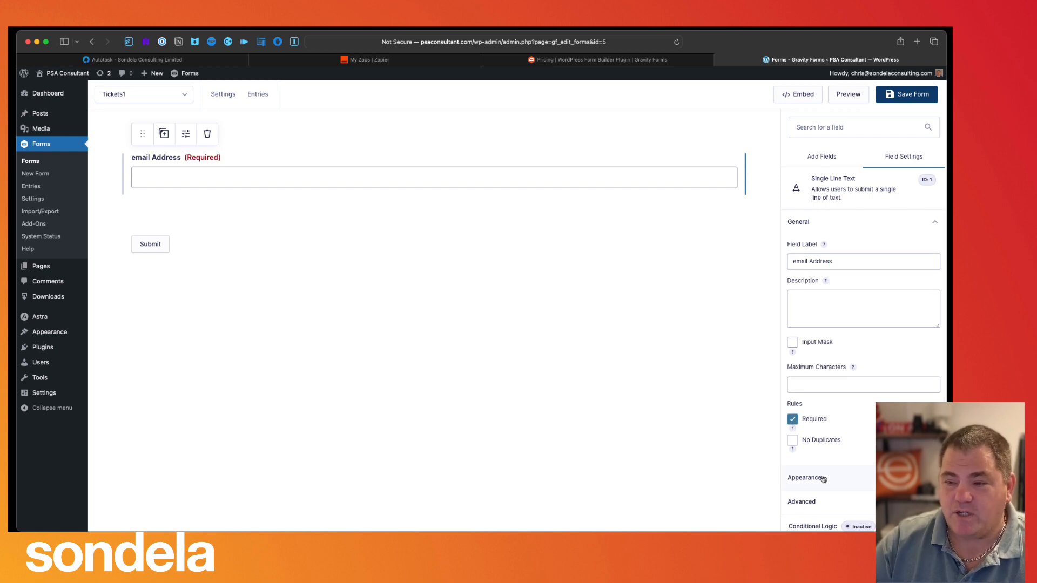
- Add a required 'Subject' text field below it, then drop a paragraph text field underneath
left_click(822, 157)
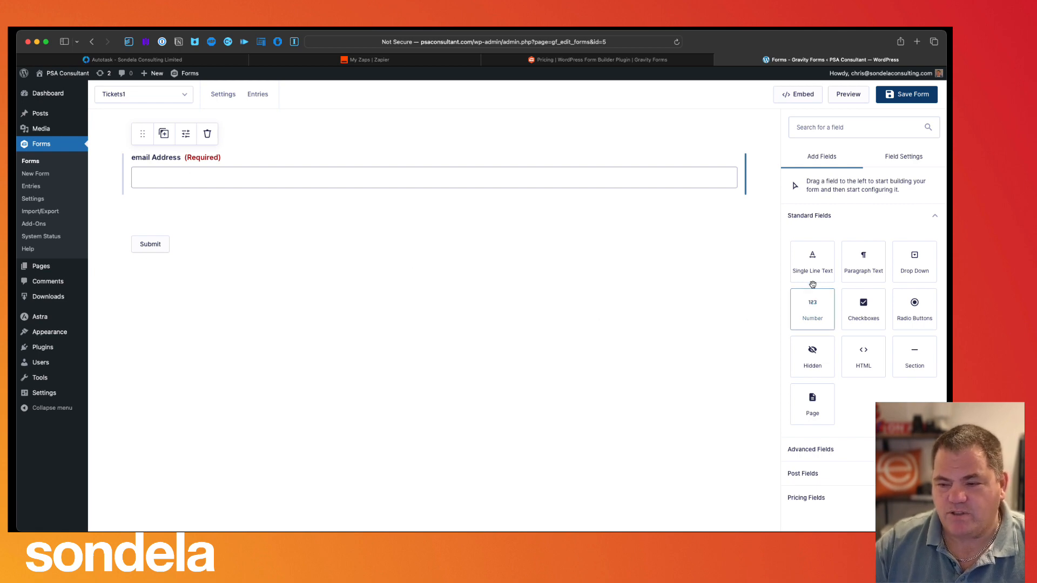
left_click_drag(809, 268, 247, 247)
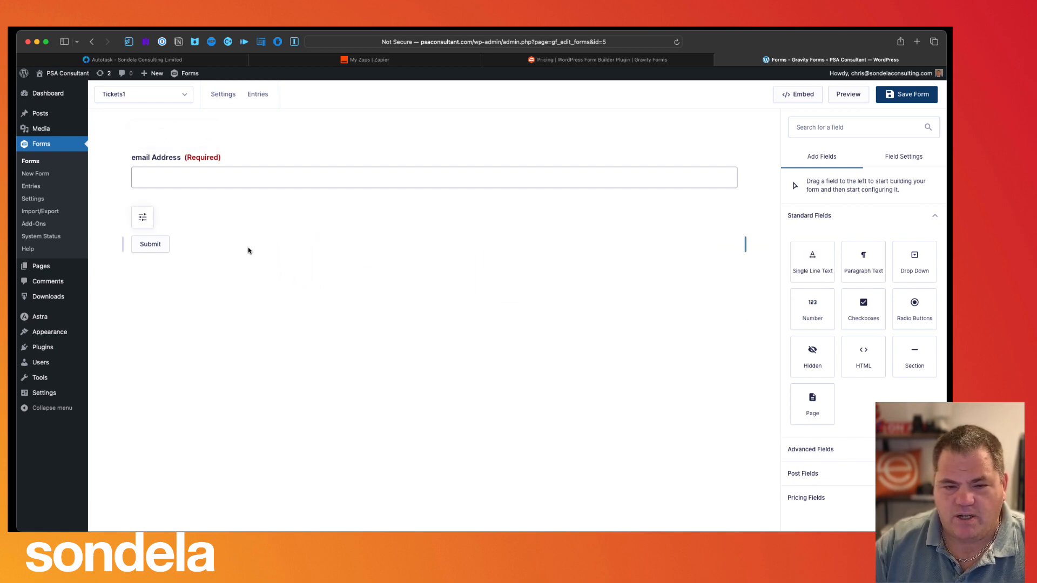
left_click_drag(806, 266, 168, 210)
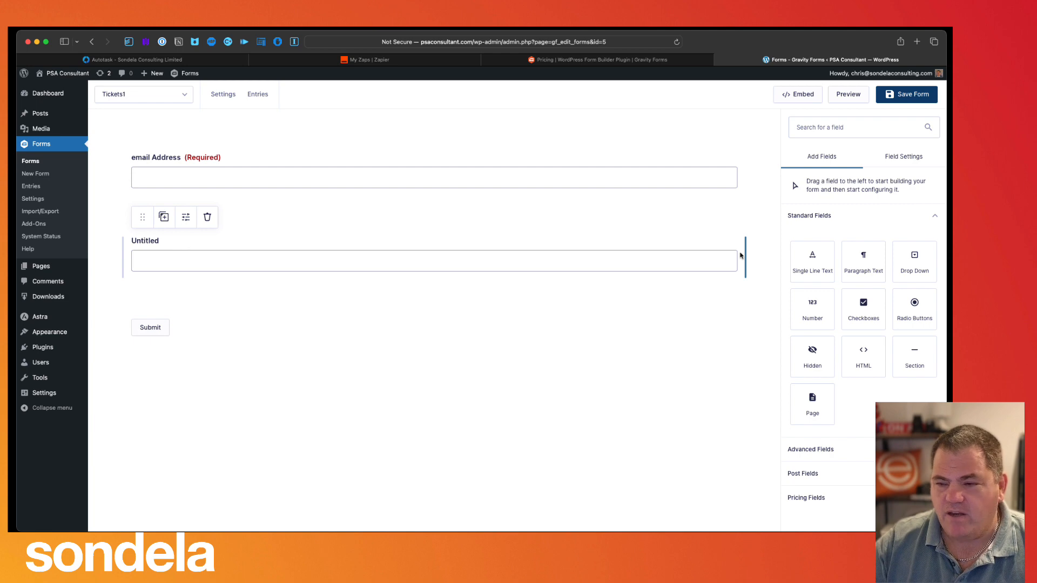
left_click(244, 245)
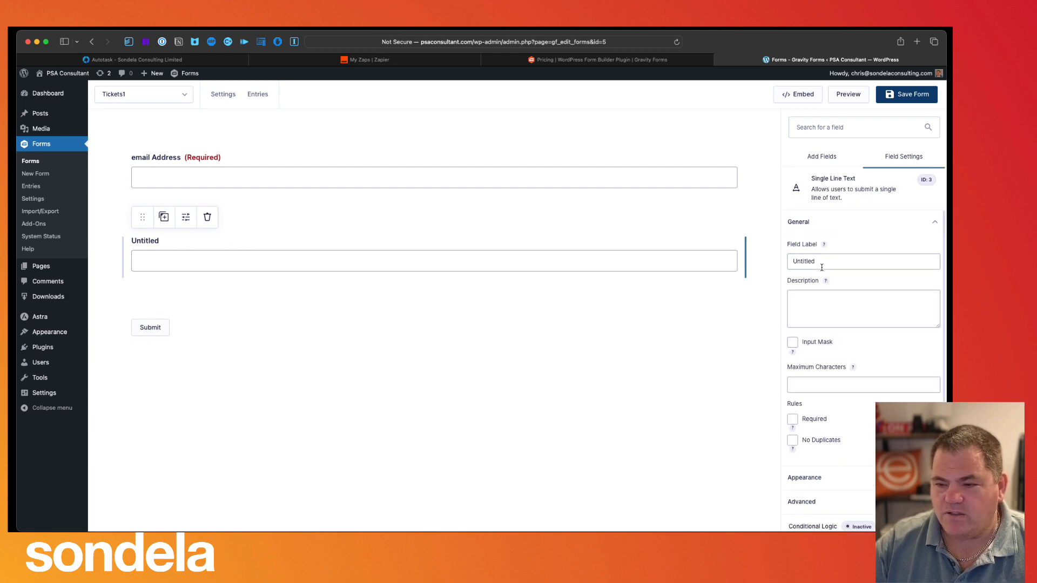
left_click_drag(820, 264, 739, 258)
type("Sub")
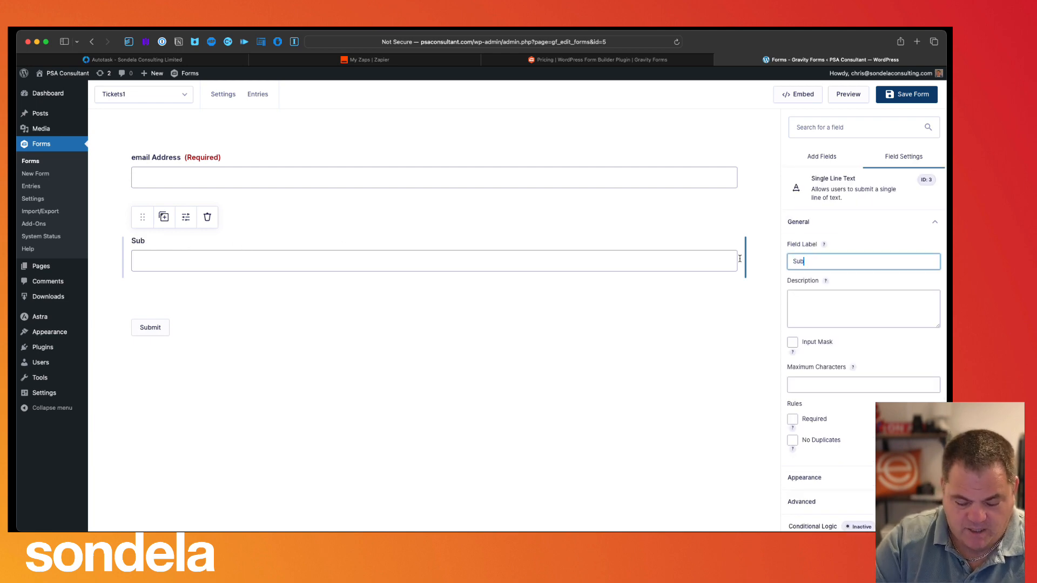
type("ject")
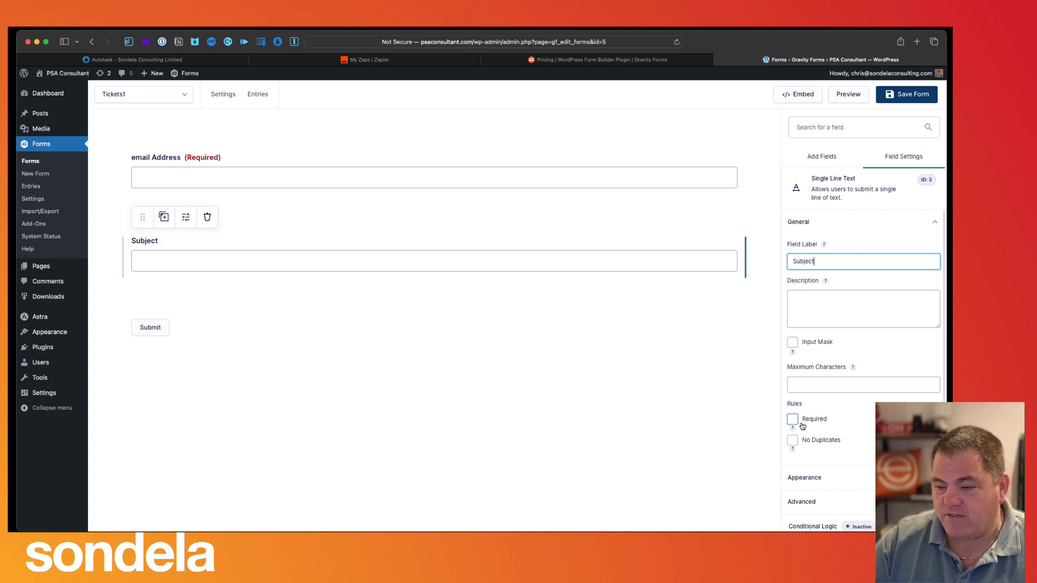
left_click(792, 420)
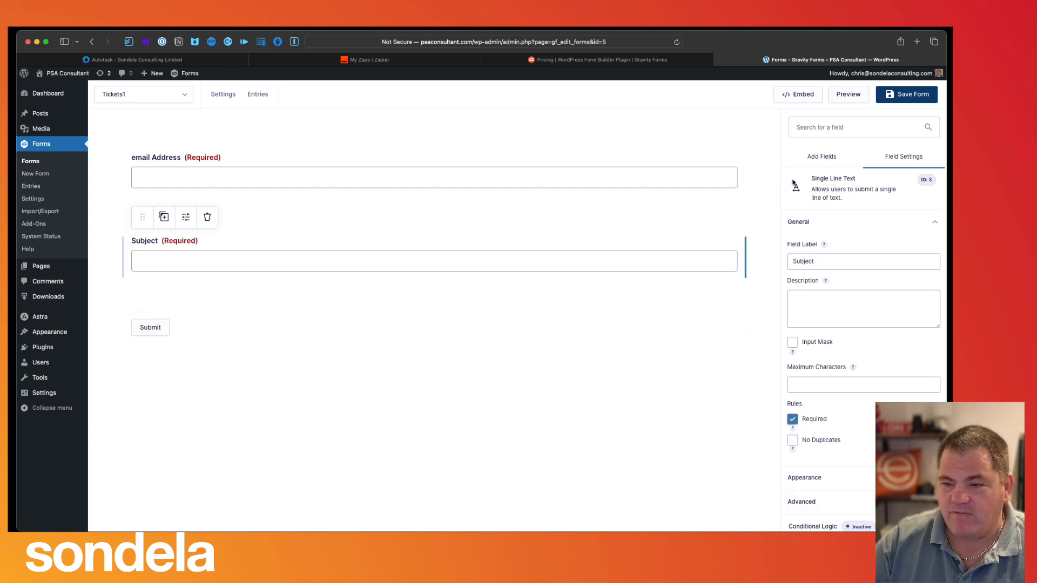
left_click(821, 156)
left_click_drag(863, 262, 188, 308)
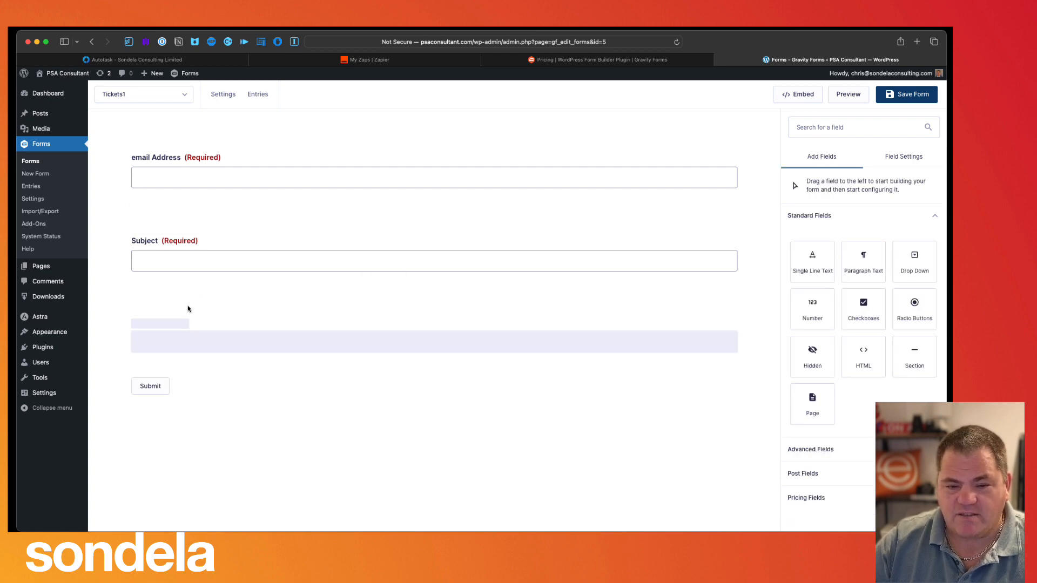
- Label the paragraph field 'Description (Tell us more about the issue)' and make it required
left_click(182, 324)
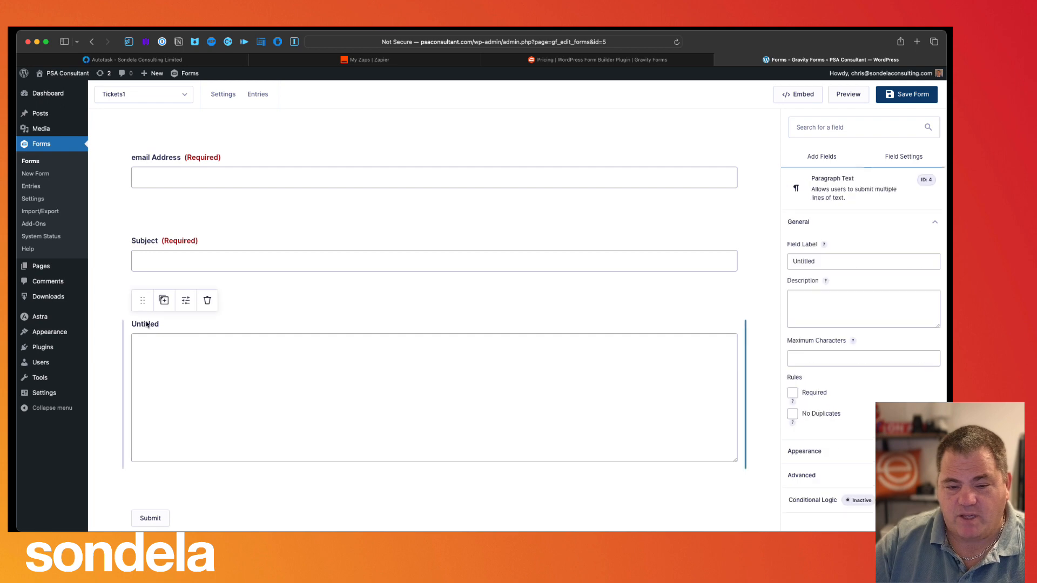
left_click_drag(819, 261, 776, 289)
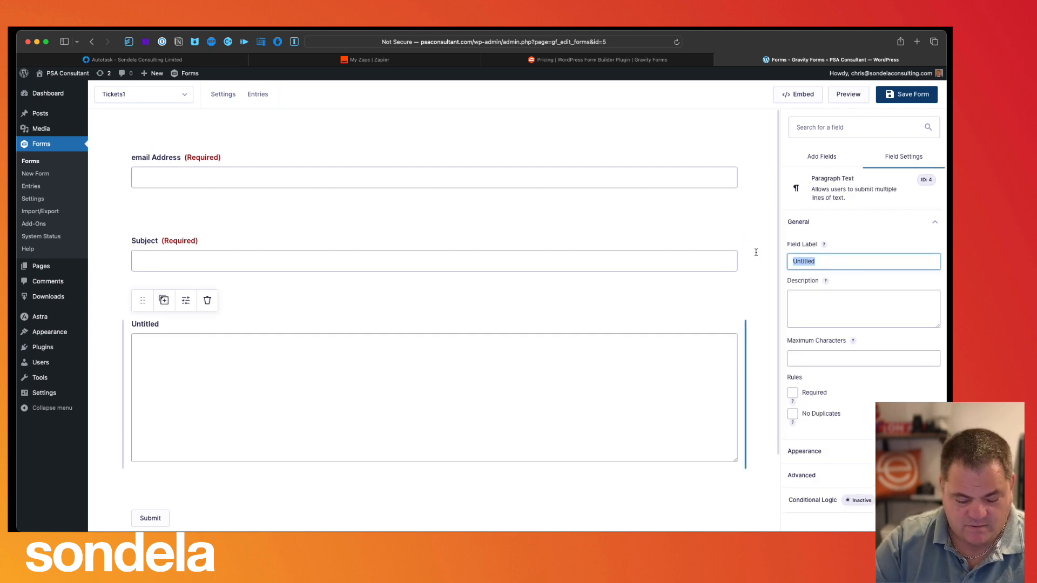
type("Description")
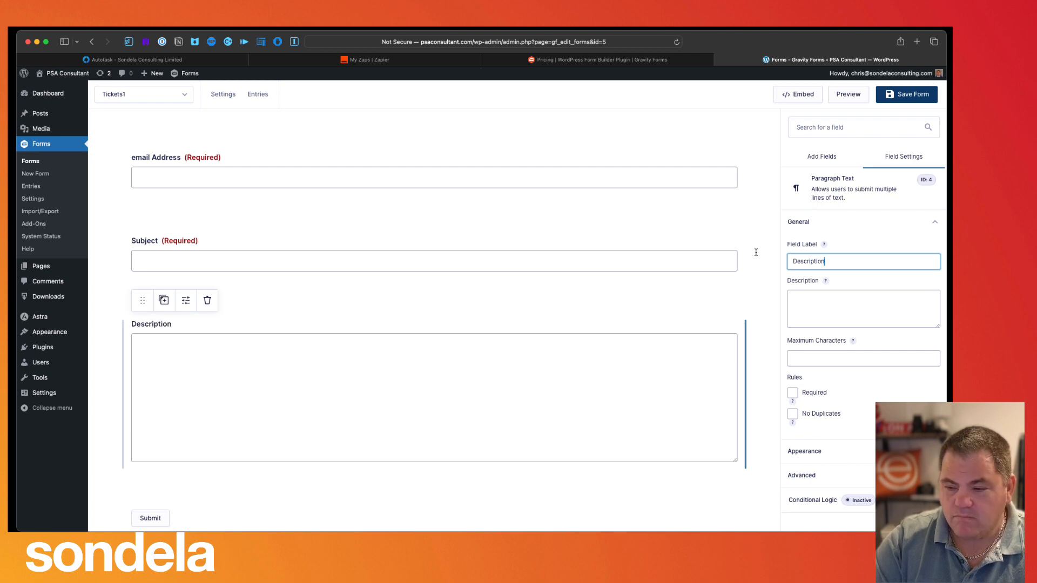
type(" (T")
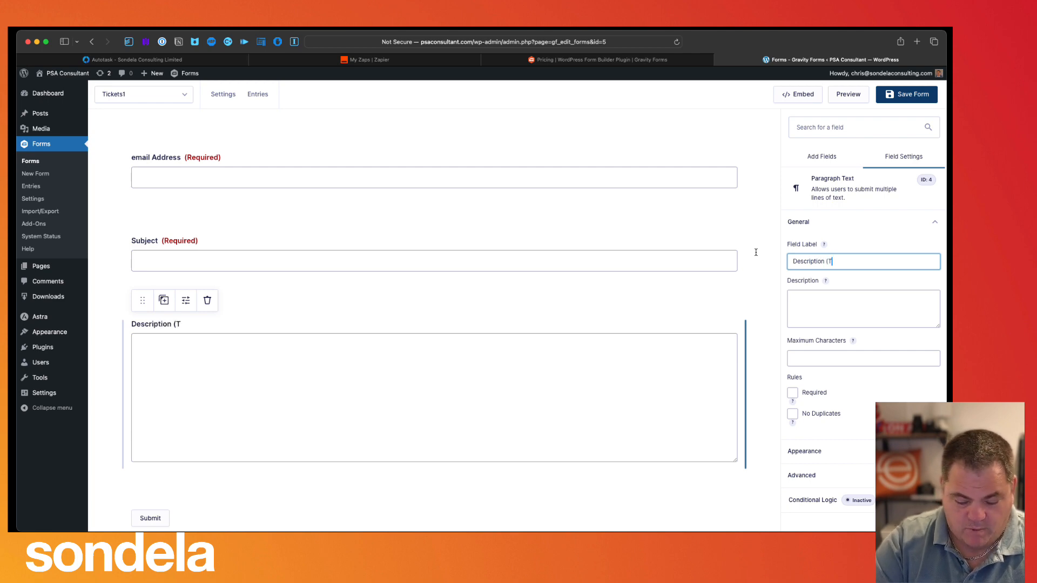
type("ell us n")
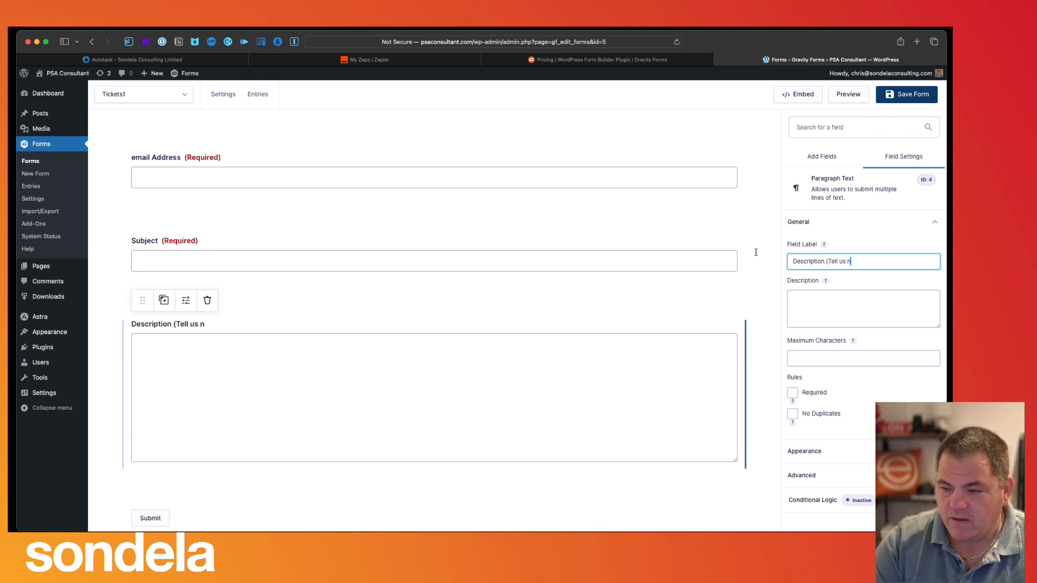
key("BackSpace")
type("more about")
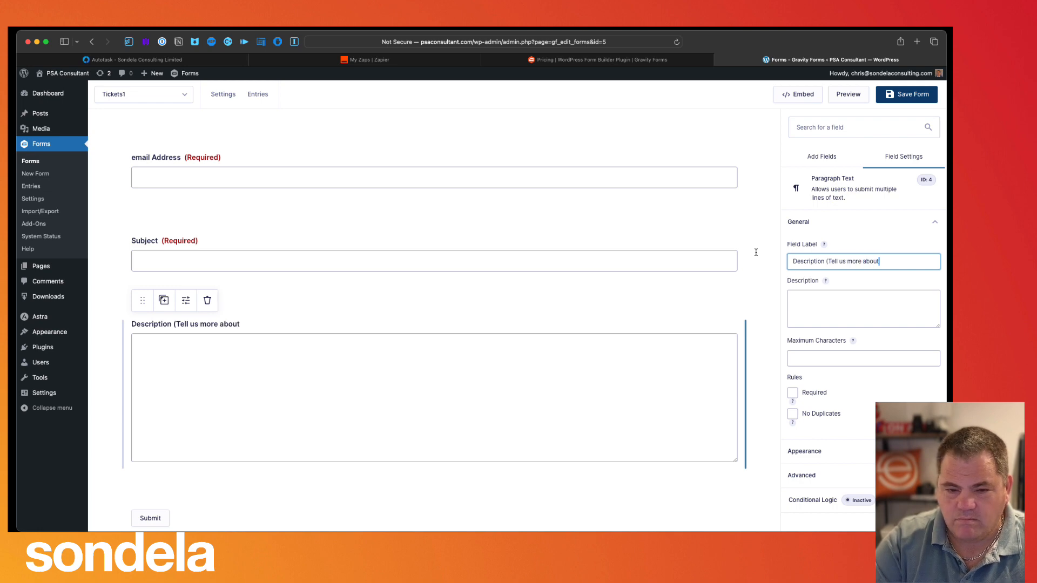
type(" the issue")
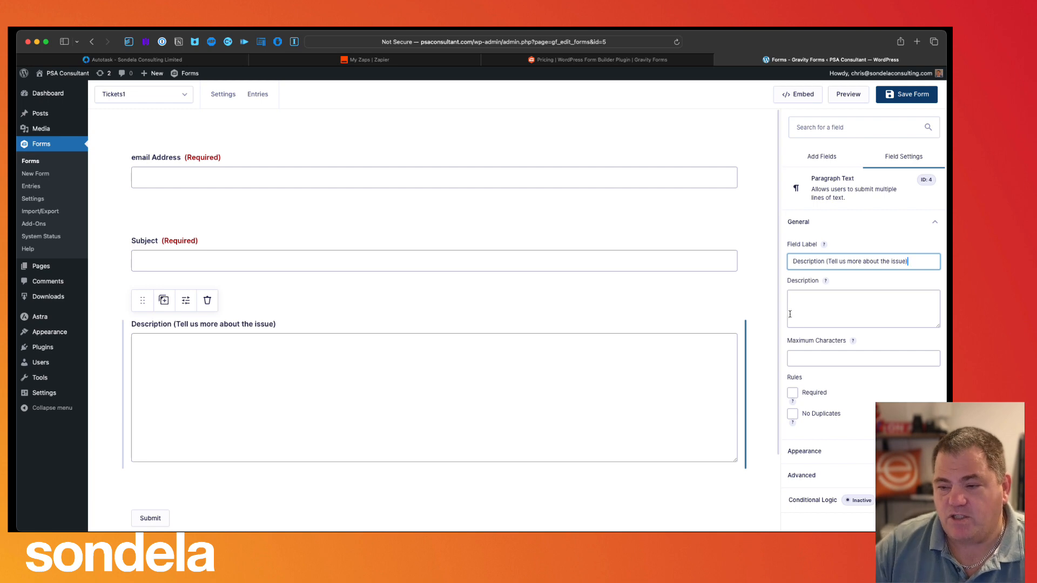
left_click(797, 398)
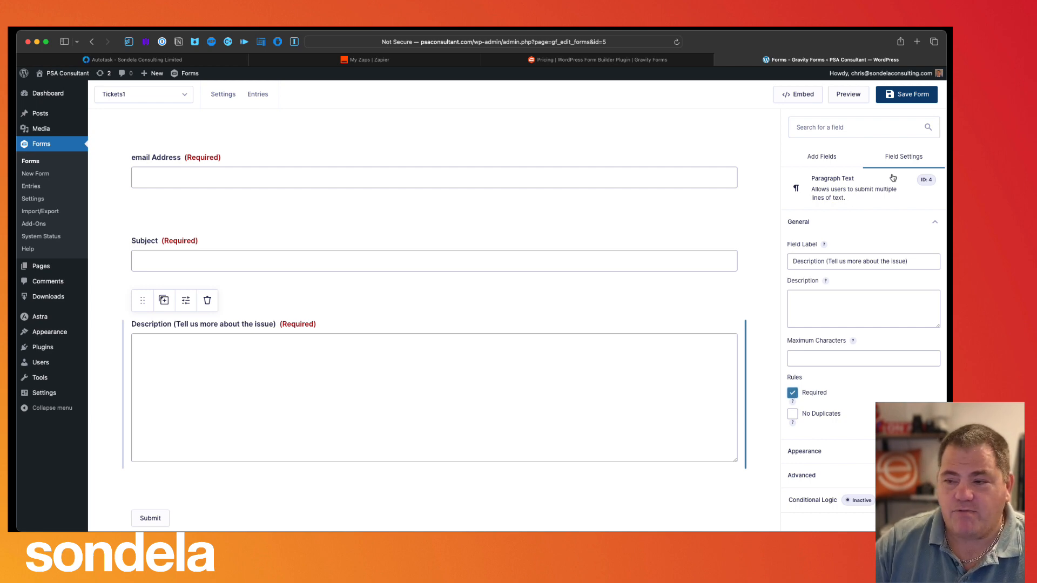
- Save the Tickets1 form, preview it, and select its form ID
left_click(907, 94)
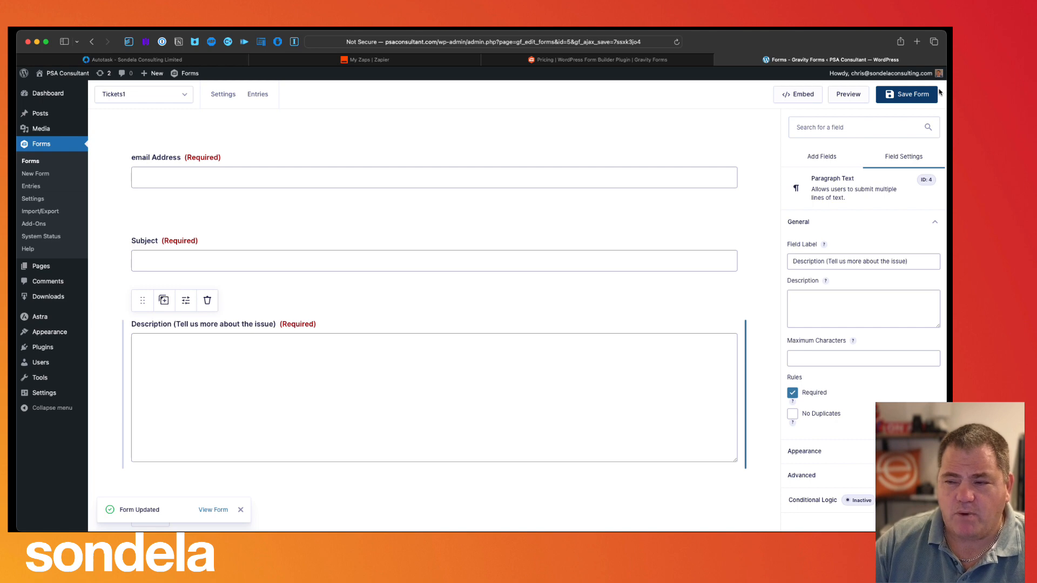
left_click(843, 96)
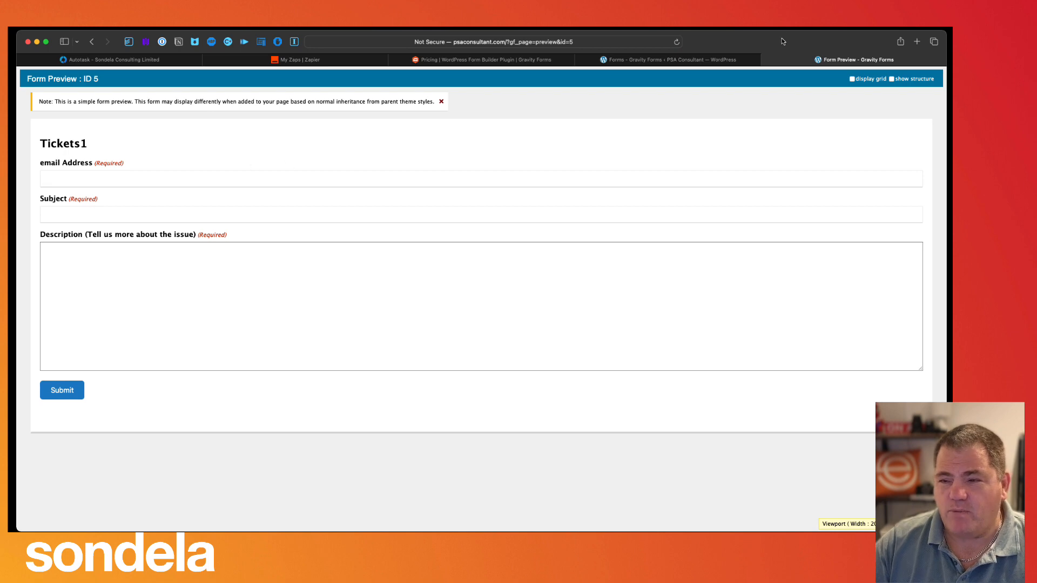
double_click(96, 79)
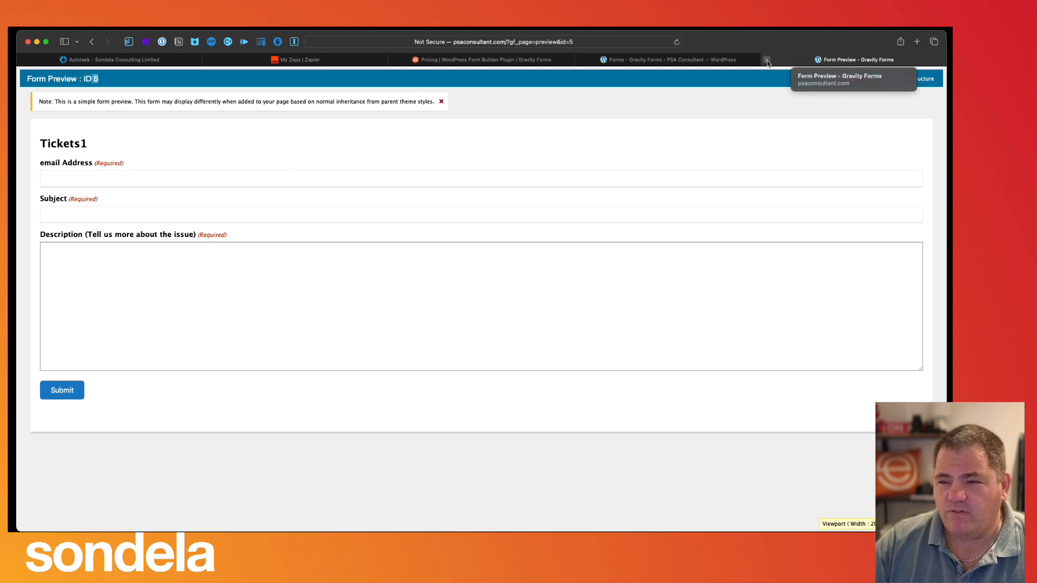
- Close the preview and go via Add-Ons to the Gravity Forms Settings license page
left_click(767, 60)
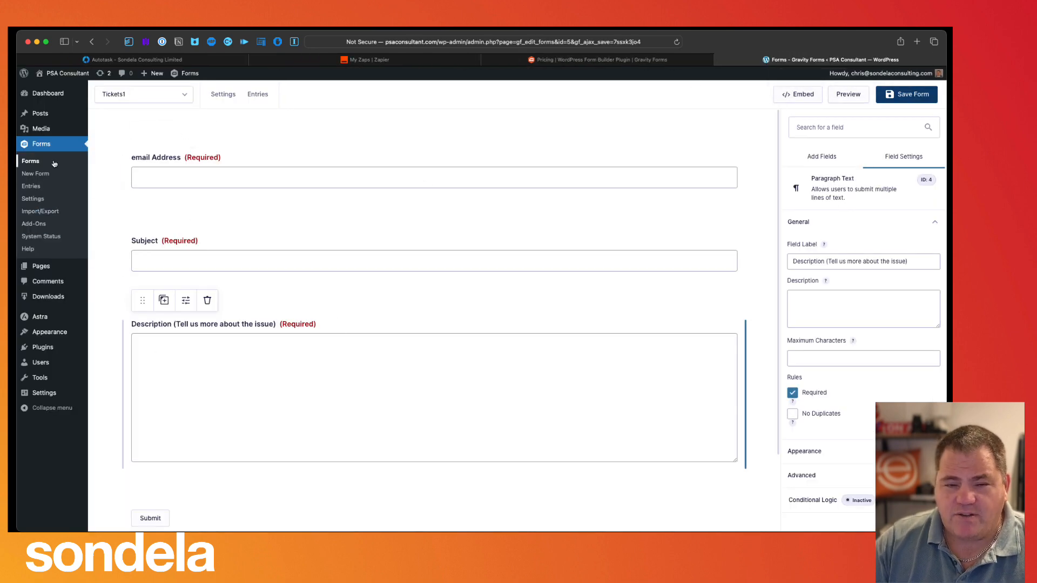
left_click(43, 225)
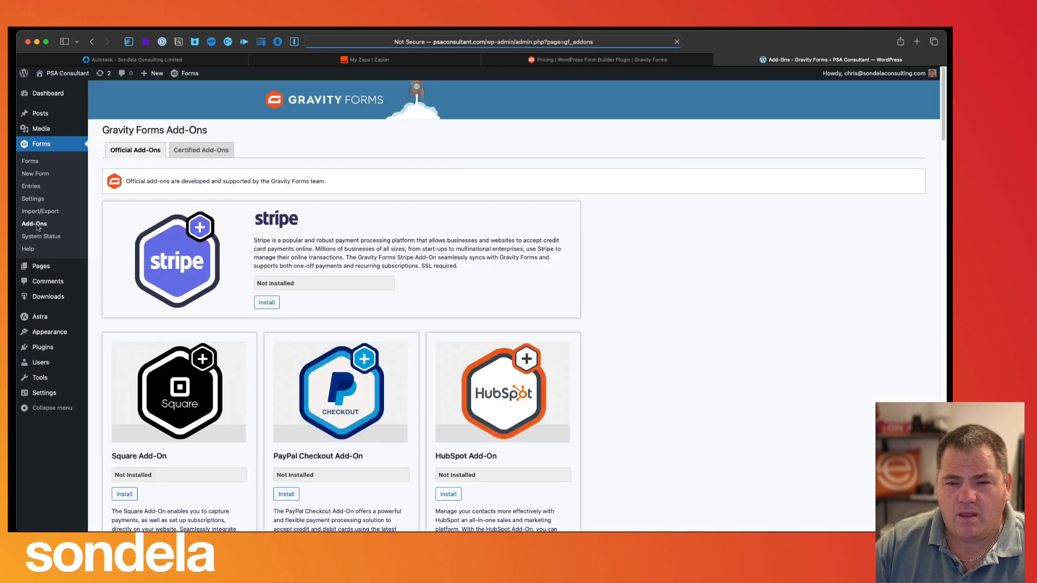
left_click(46, 203)
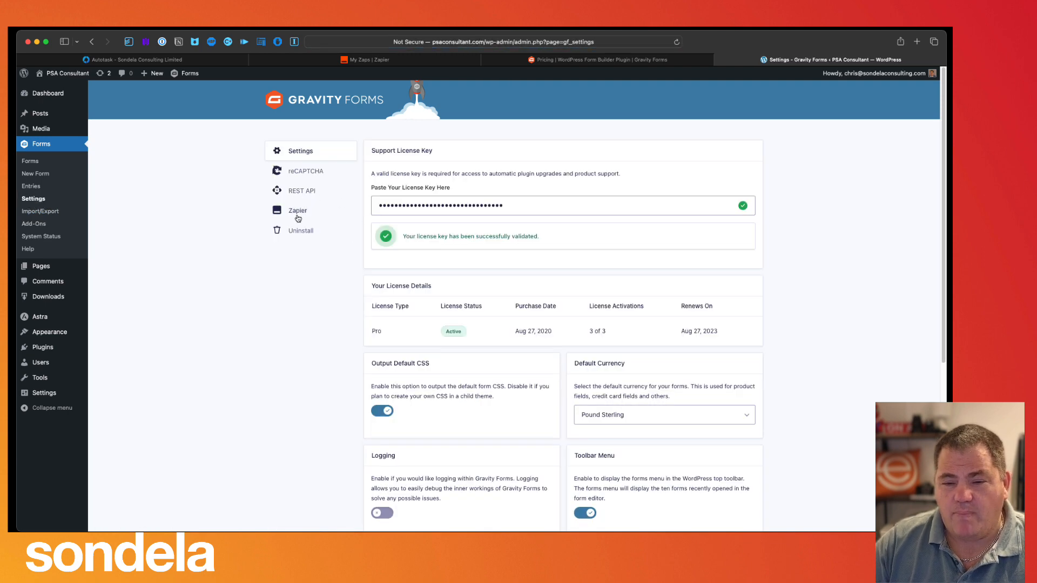
- Read the Zapier setup notes, then view the REST API keys and begin adding a key
left_click(294, 214)
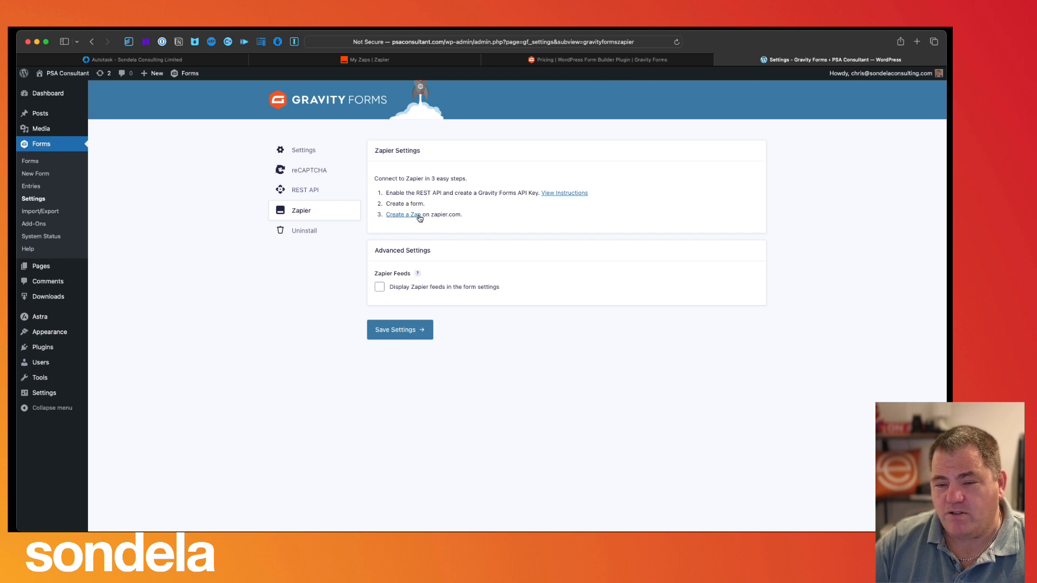
left_click(302, 194)
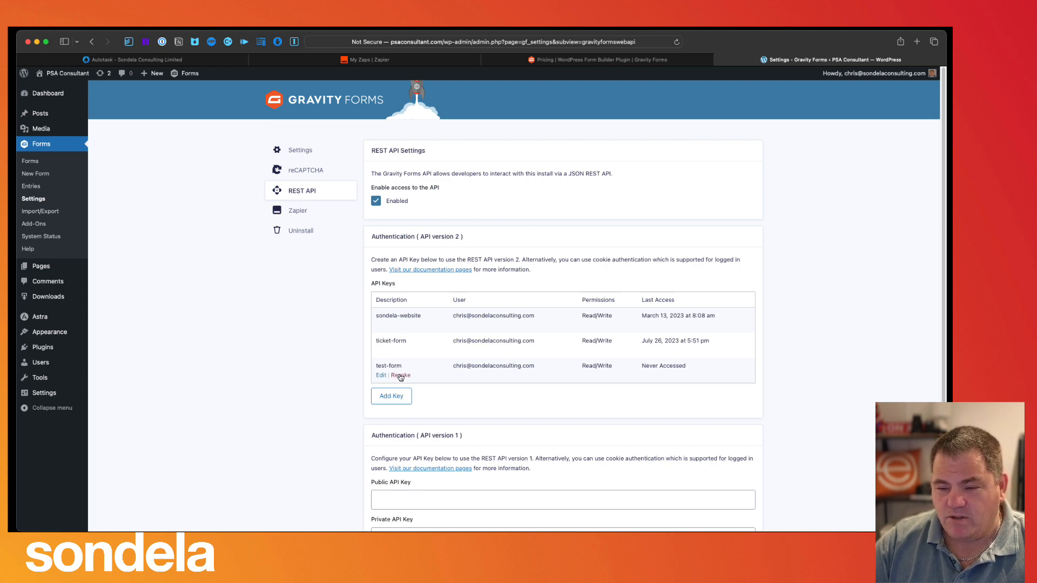
left_click(391, 396)
- Create a Read/Write Gravity Forms API key described as tickets2
left_click(449, 274)
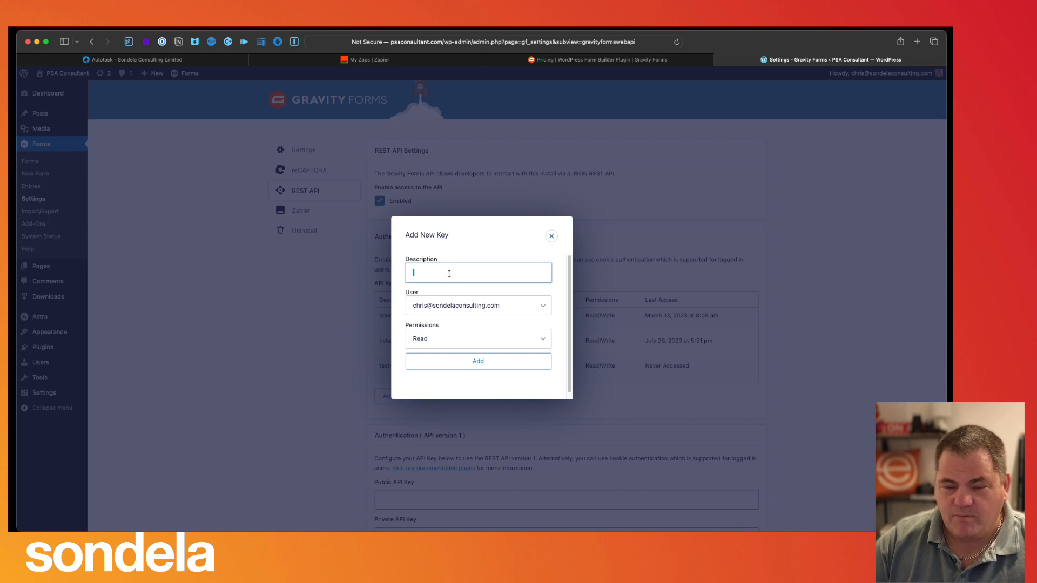
type("Rickets")
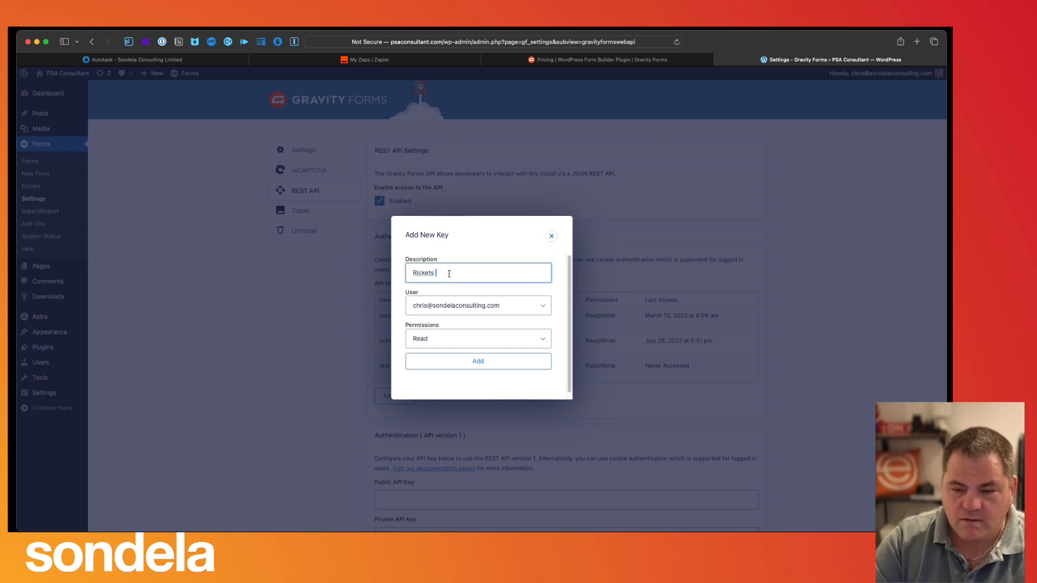
key("BackSpace")
key("BackSpace")
key("BackSpace")
key("BackSpace")
type("Tic")
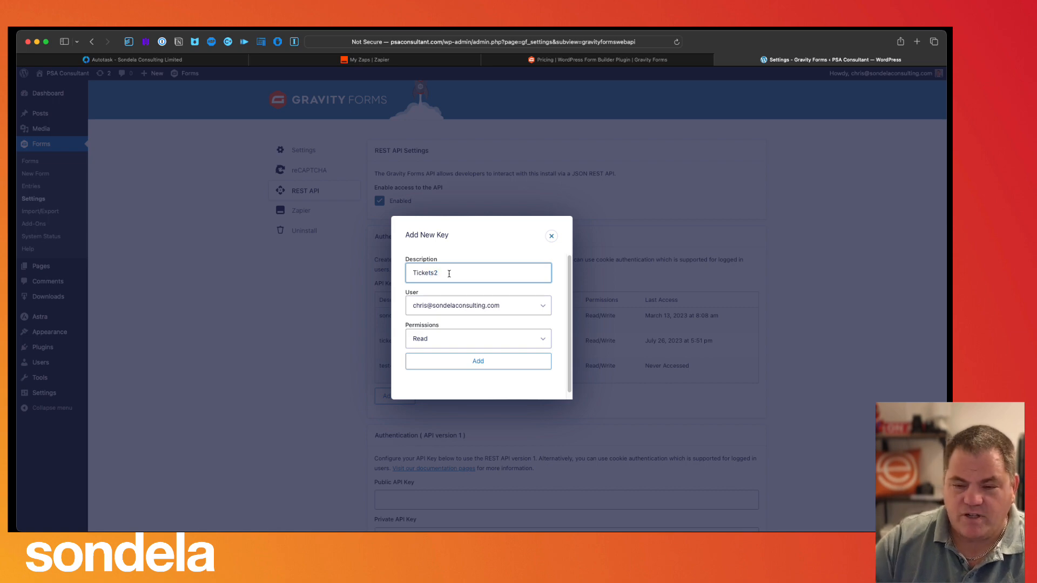
left_click(465, 341)
left_click(455, 355)
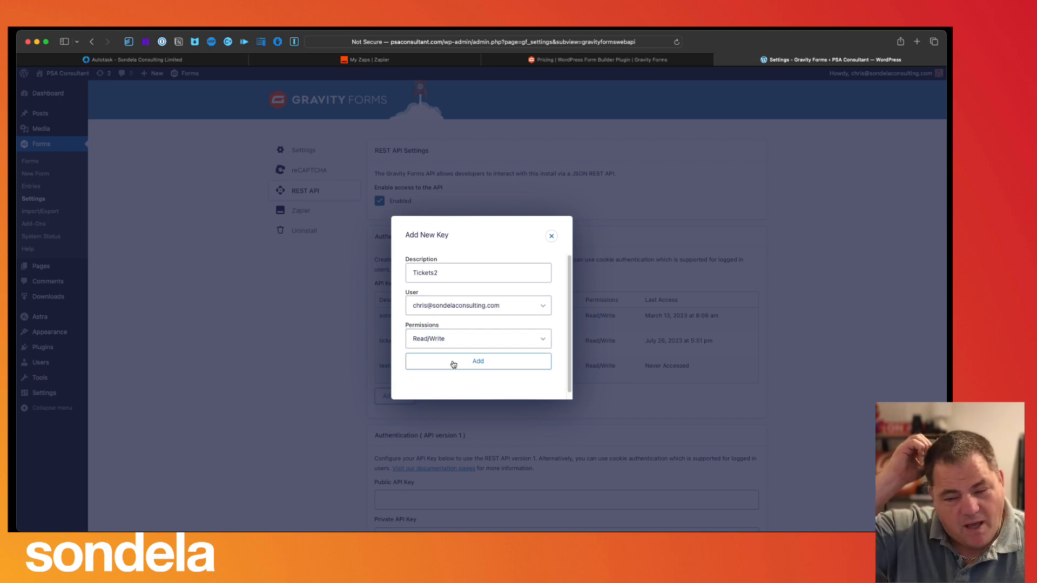
left_click(453, 364)
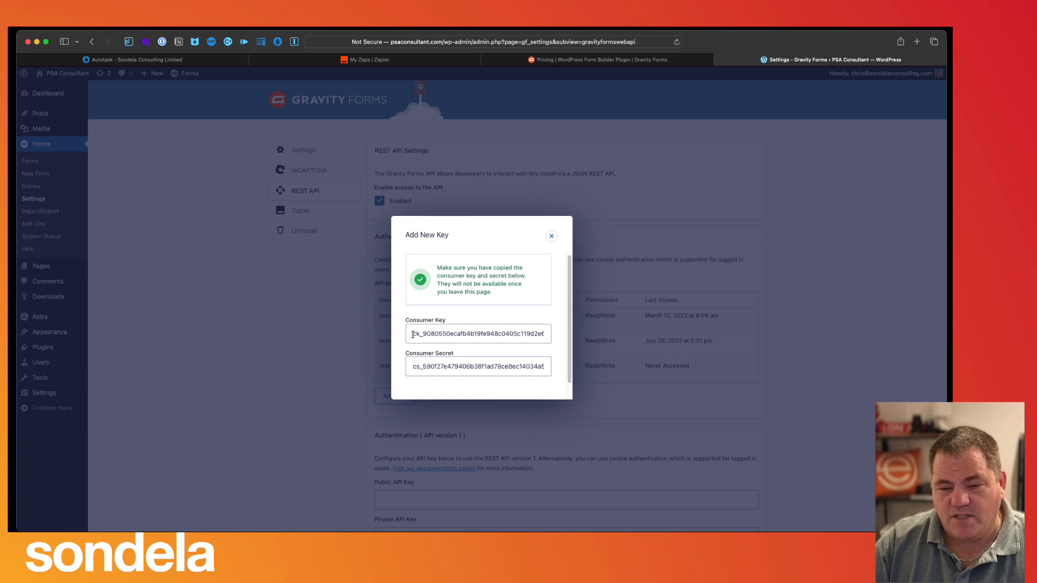
- Copy the new key's consumer key
left_click_drag(412, 334, 549, 338)
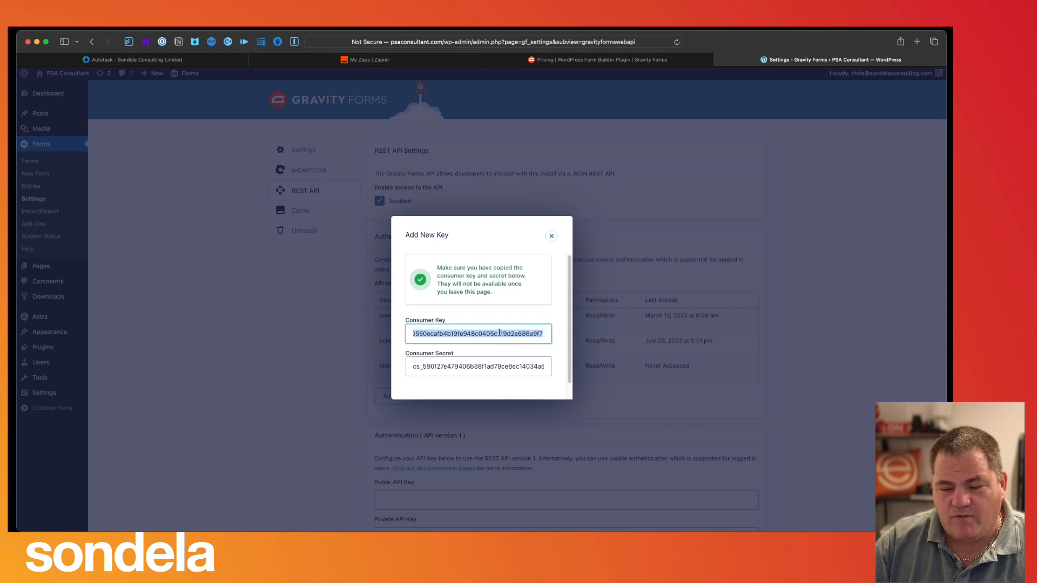
right_click(499, 333)
left_click(535, 359)
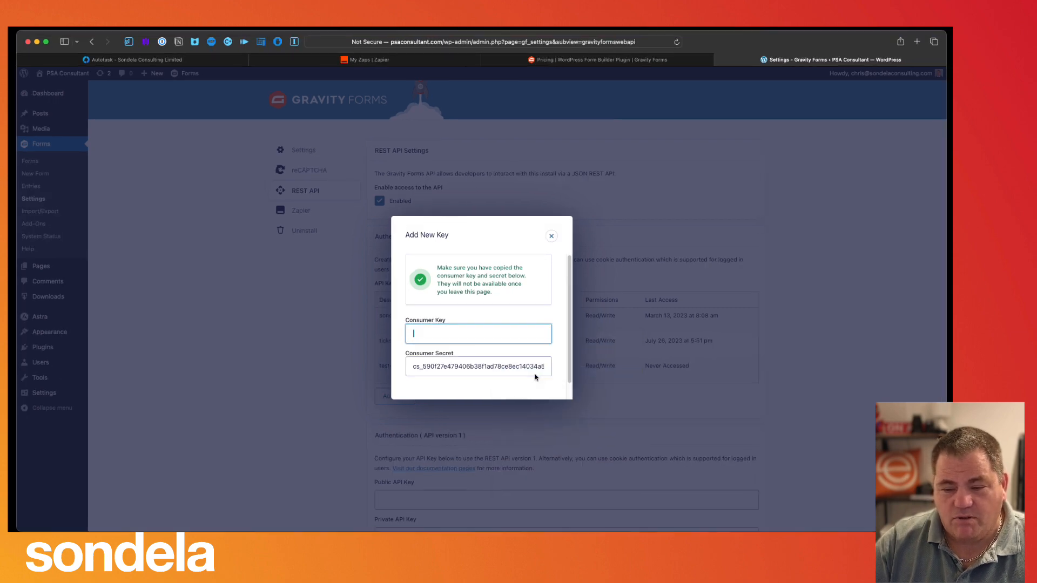
right_click(446, 338)
left_click(480, 360)
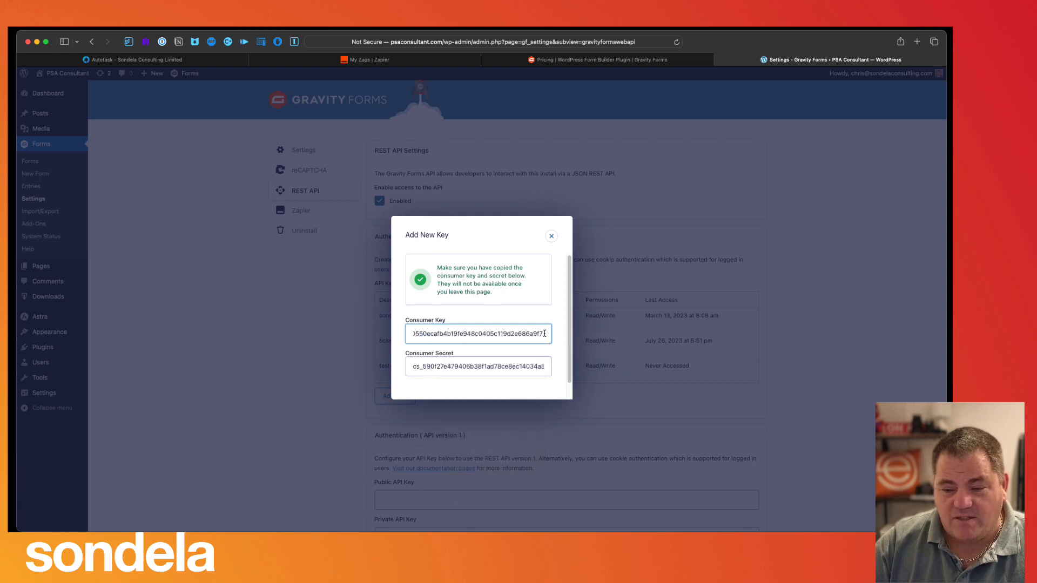
double_click(448, 327)
left_click_drag(447, 328, 371, 324)
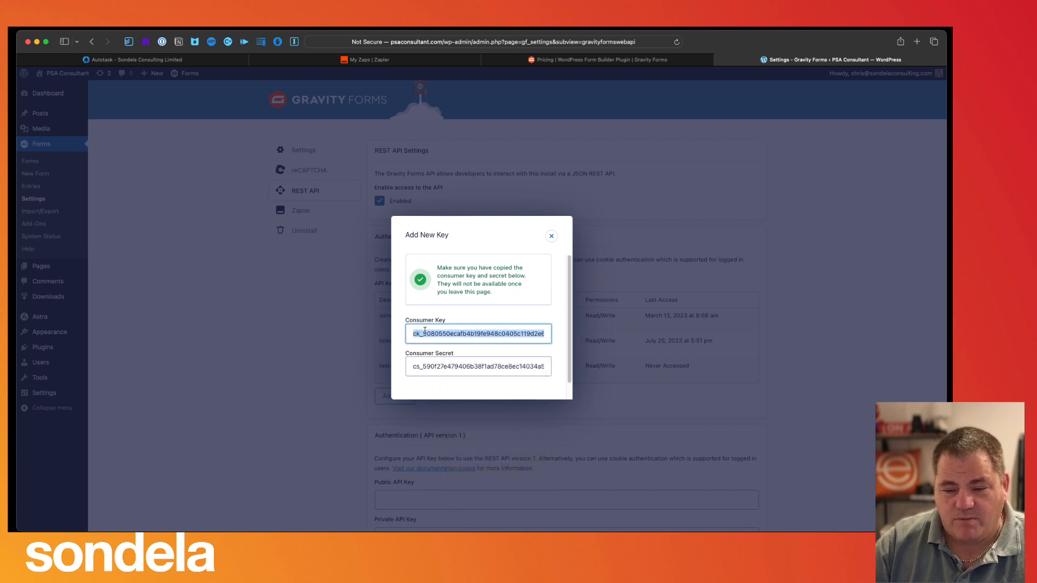
right_click(424, 330)
left_click(446, 366)
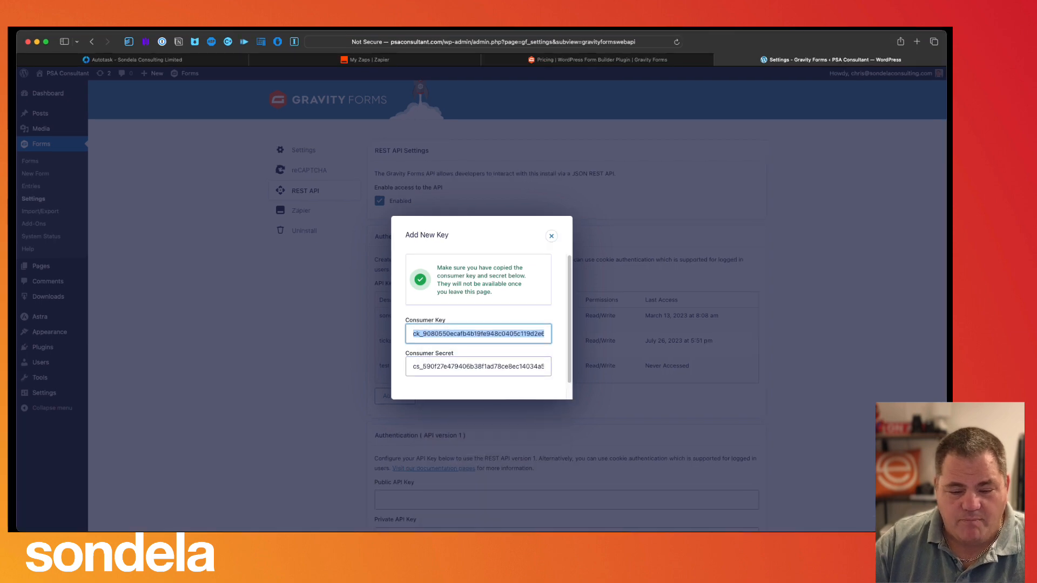
key("super+Tab")
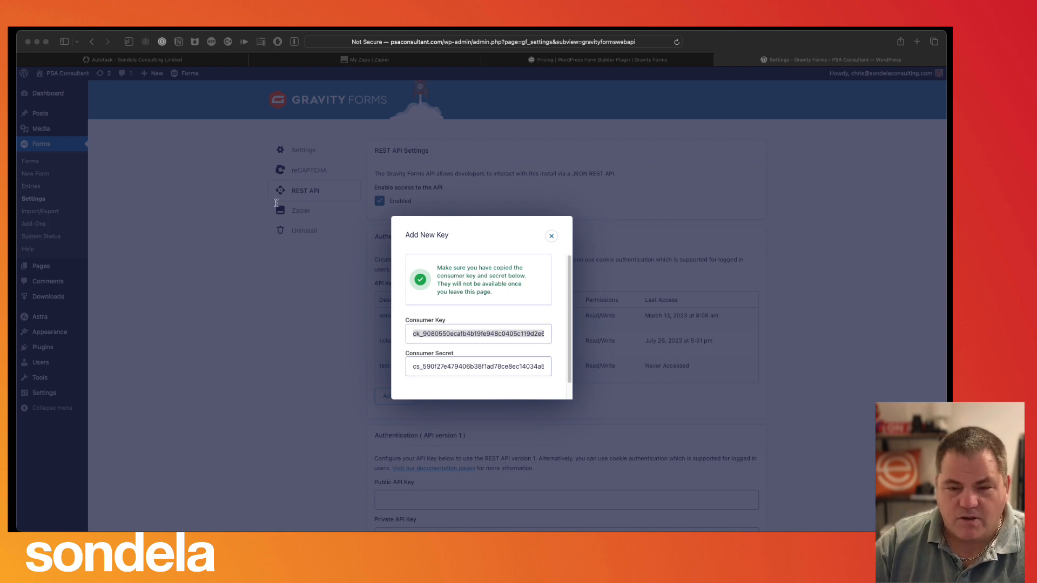
left_click(444, 366)
- Copy the consumer secret, close the key dialog, and switch to the Zapier Zaps page
left_click_drag(411, 367, 549, 367)
right_click(503, 367)
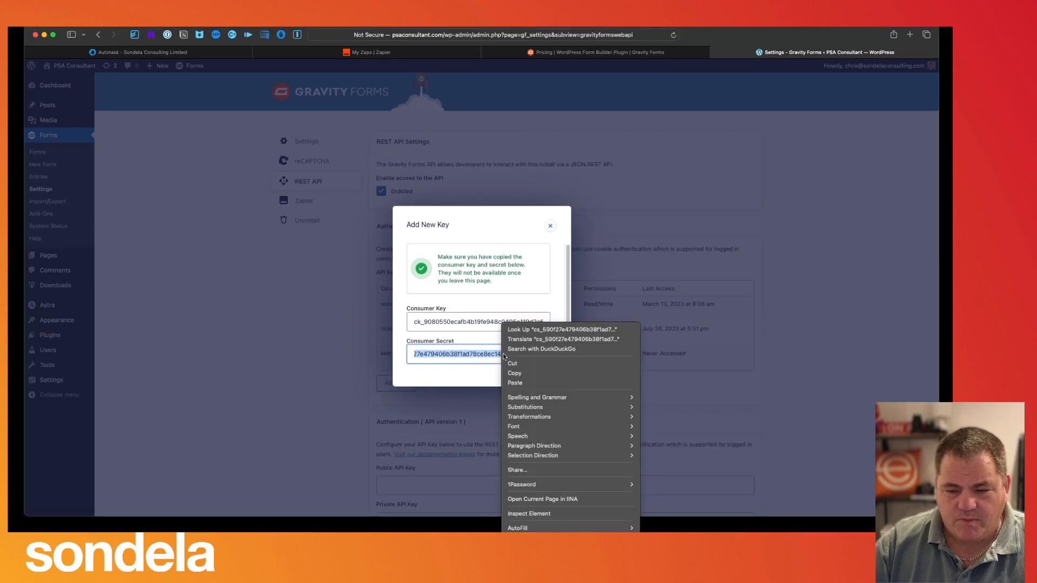
left_click(522, 373)
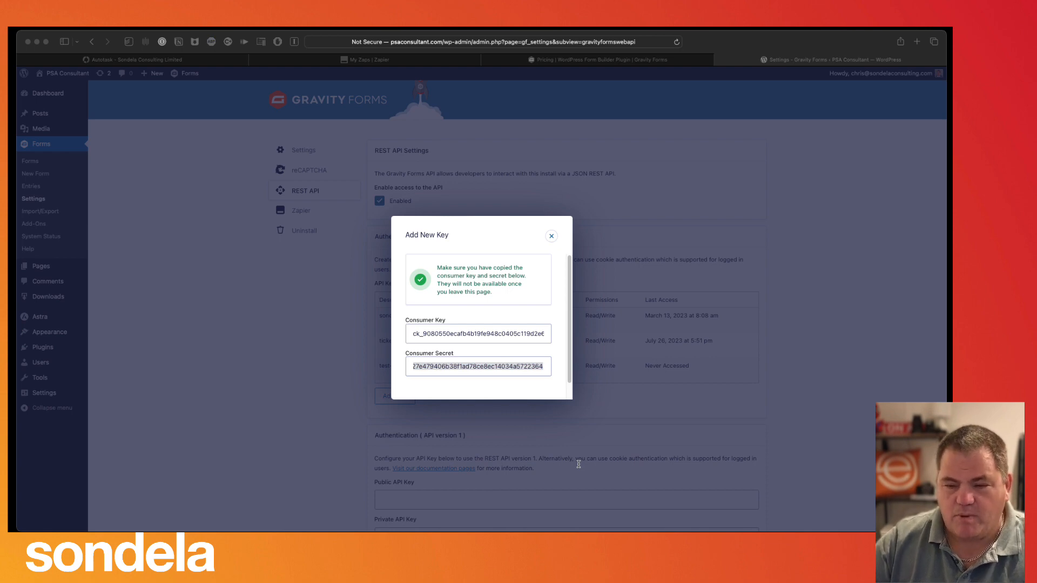
left_click(638, 354)
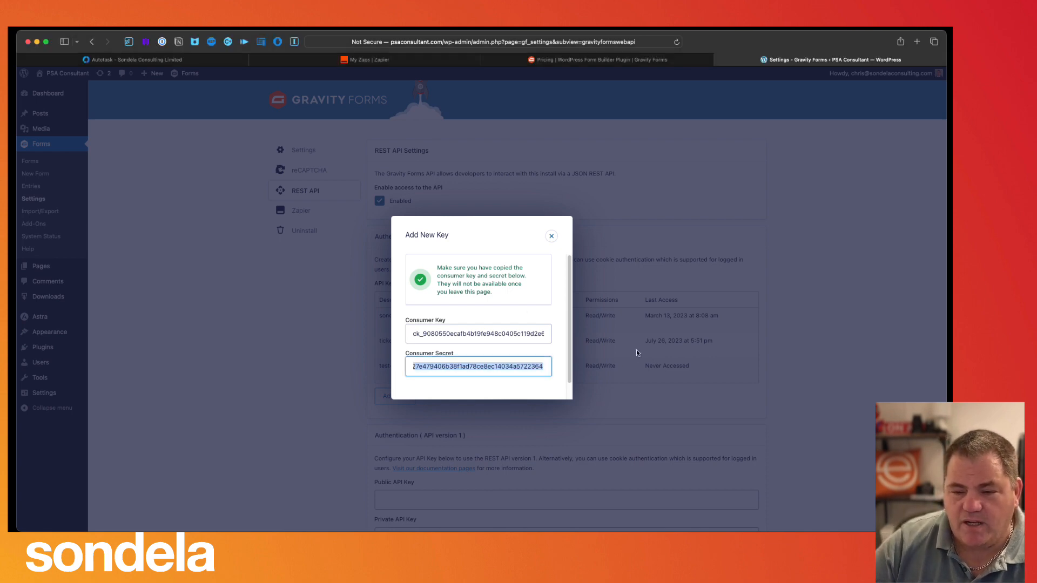
left_click(551, 236)
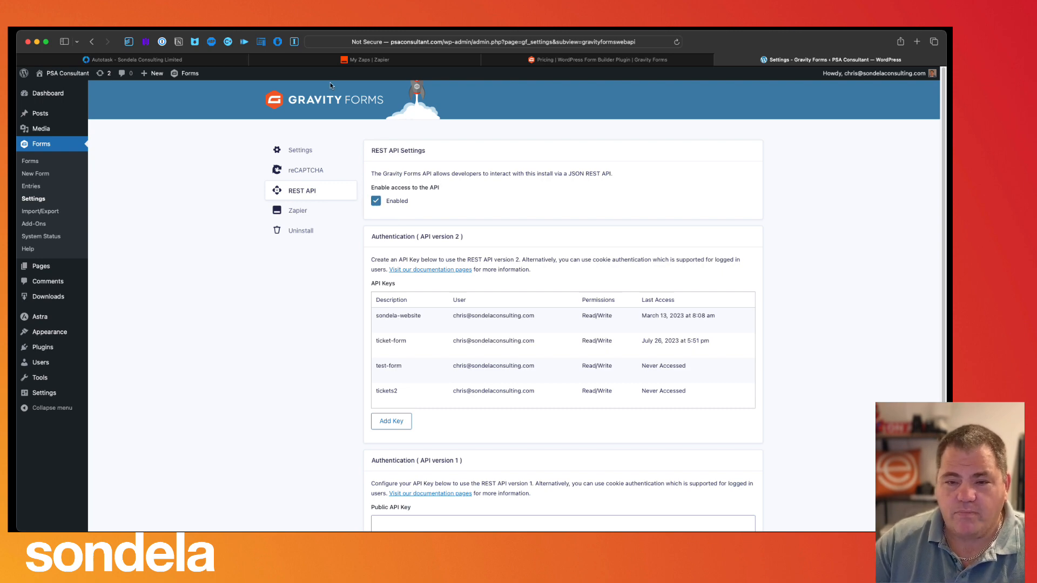
left_click(359, 62)
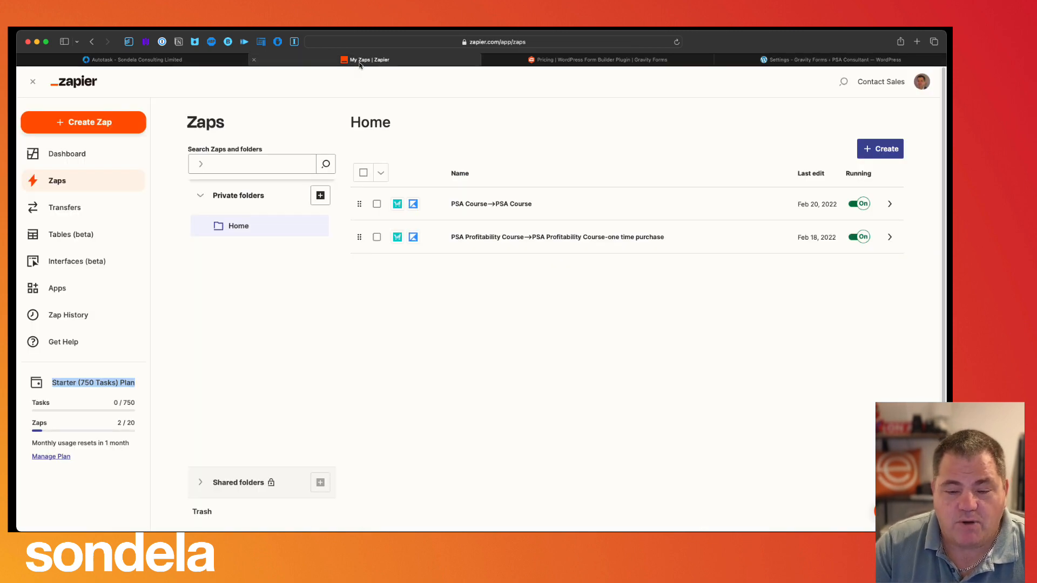
scroll(359, 64, "down", 3)
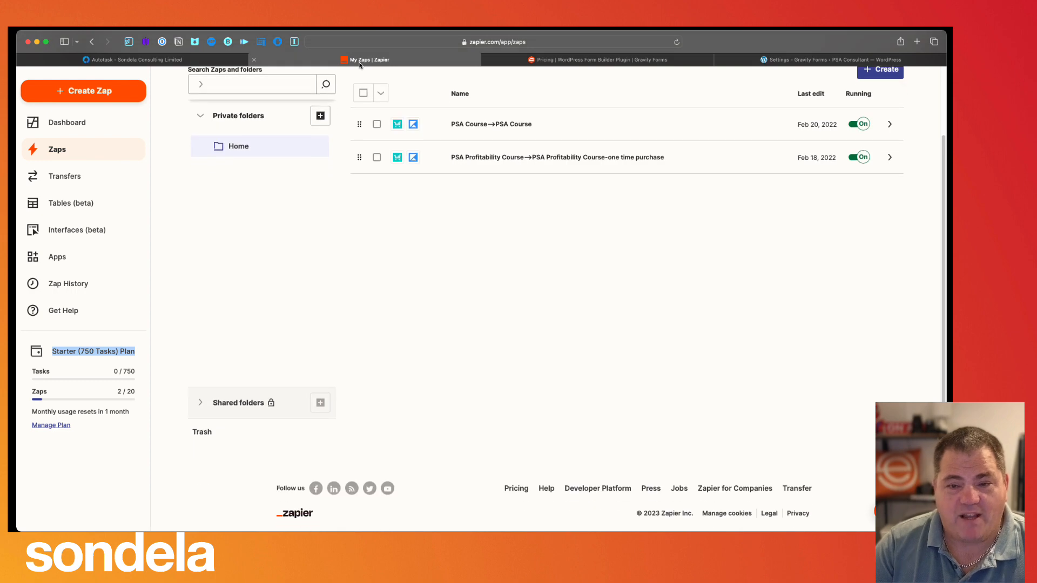
scroll(310, 299, "up", 3)
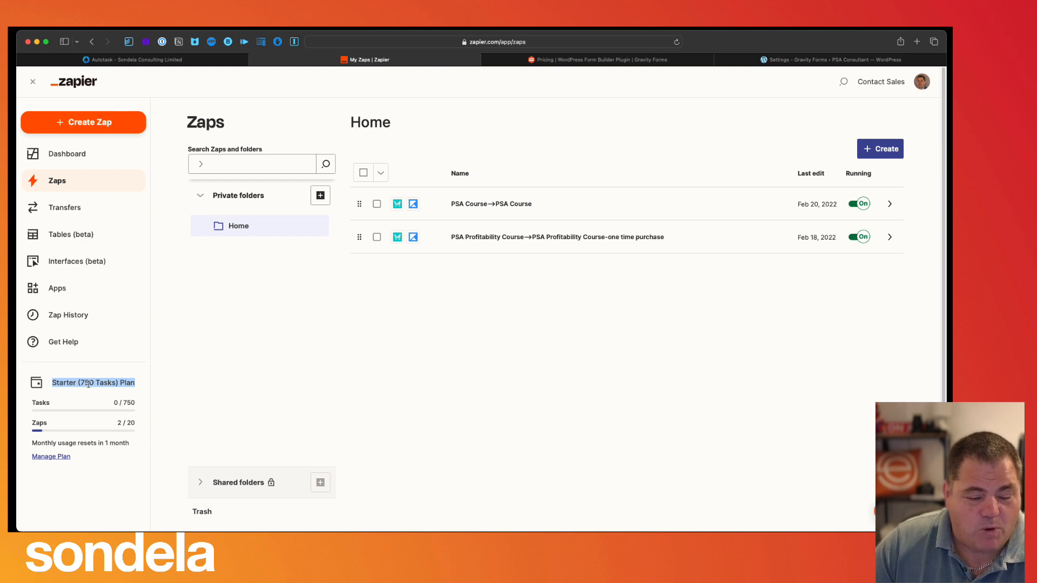
left_click(67, 455)
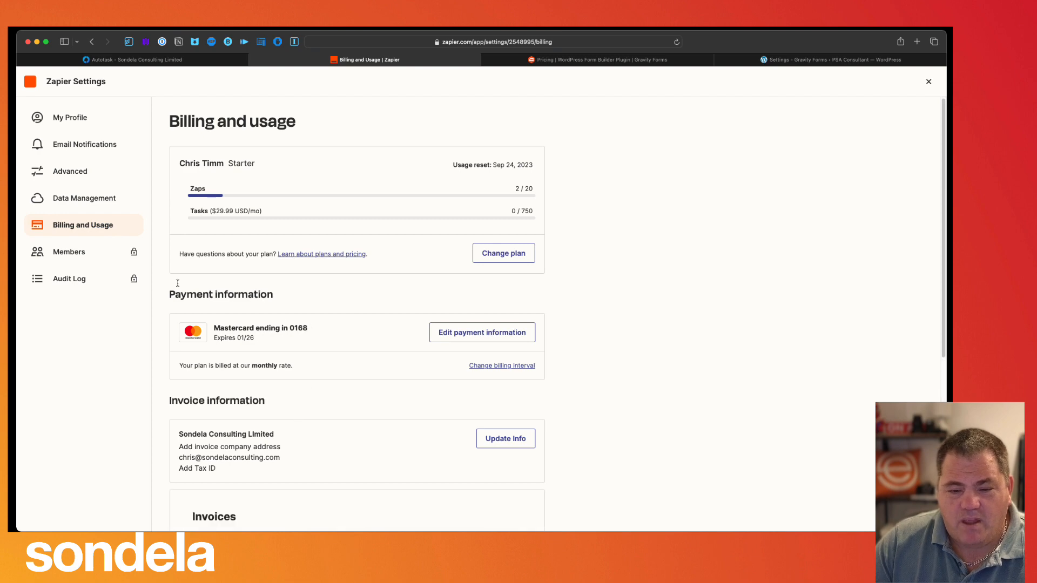
scroll(273, 431, "down", 5)
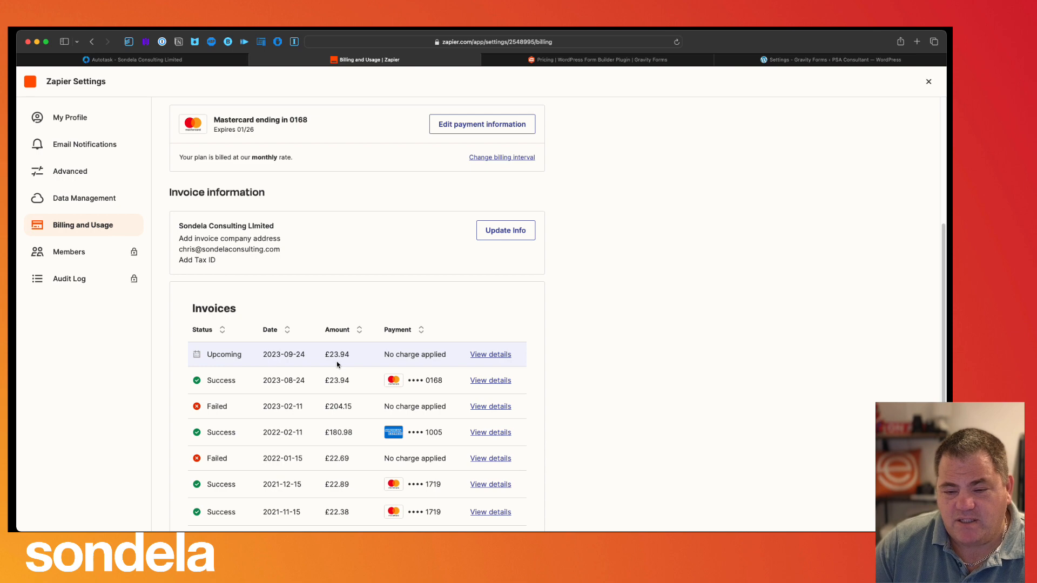
scroll(337, 365, "up", 5)
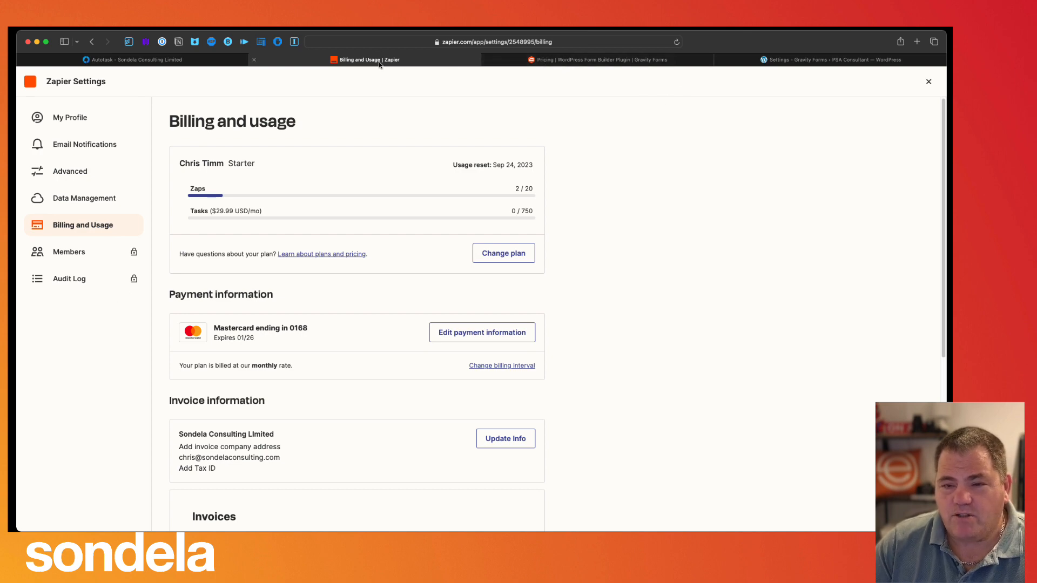
left_click(60, 119)
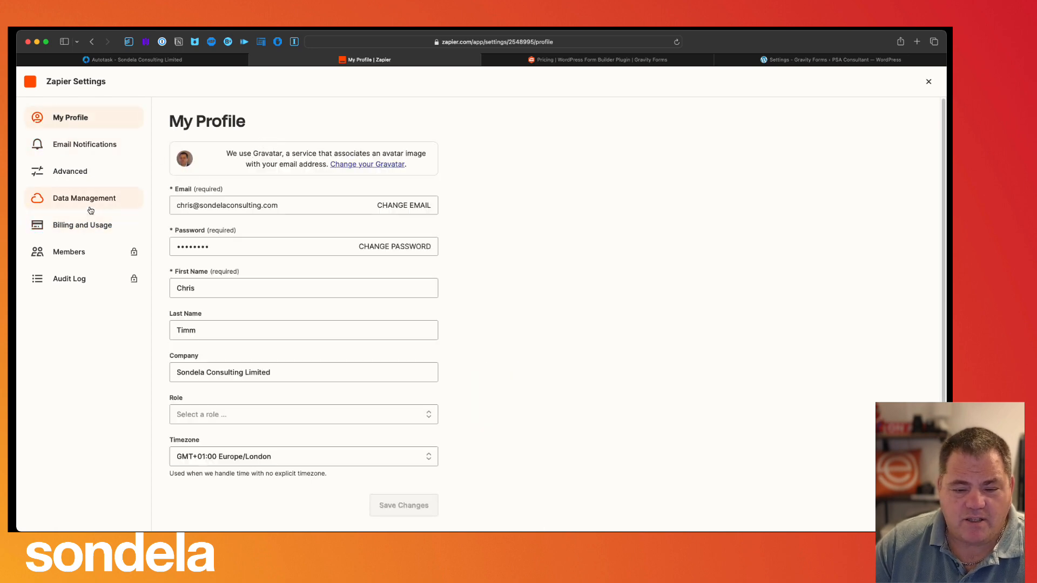
left_click(929, 82)
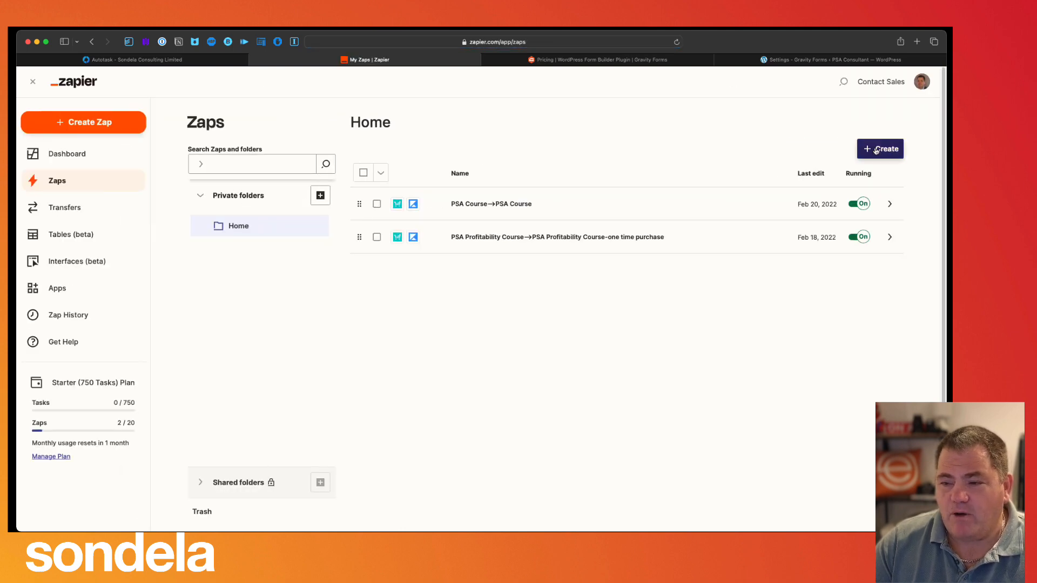
- Create a new zap and choose Gravity Forms as its trigger app
left_click(889, 153)
left_click(831, 178)
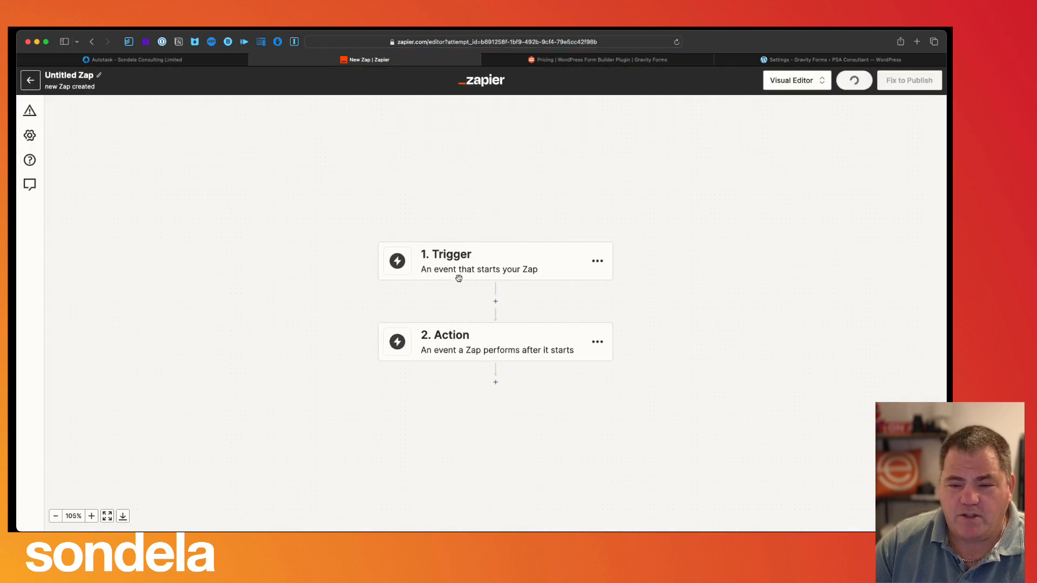
left_click(444, 257)
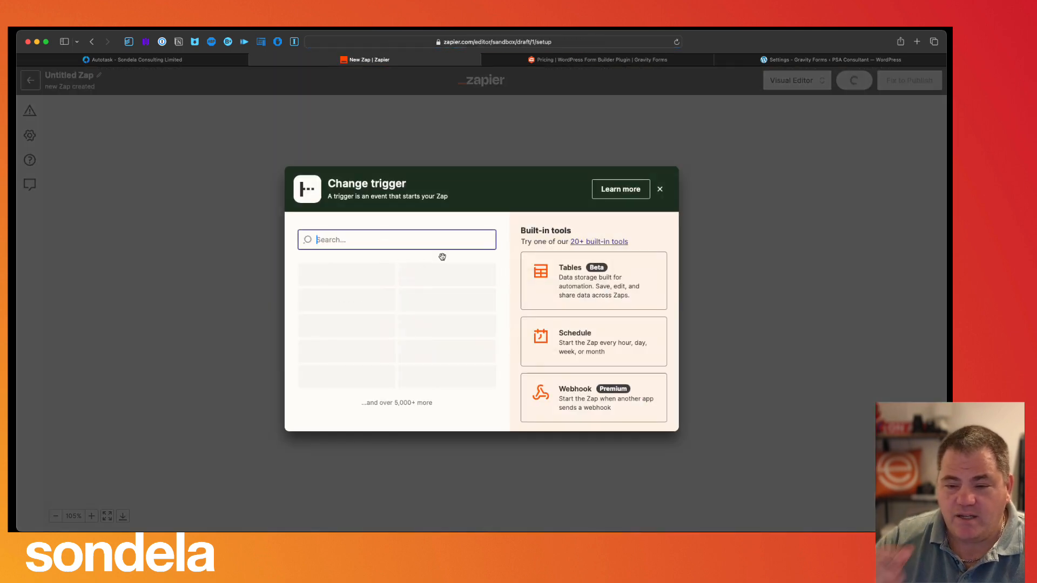
type("Gravity")
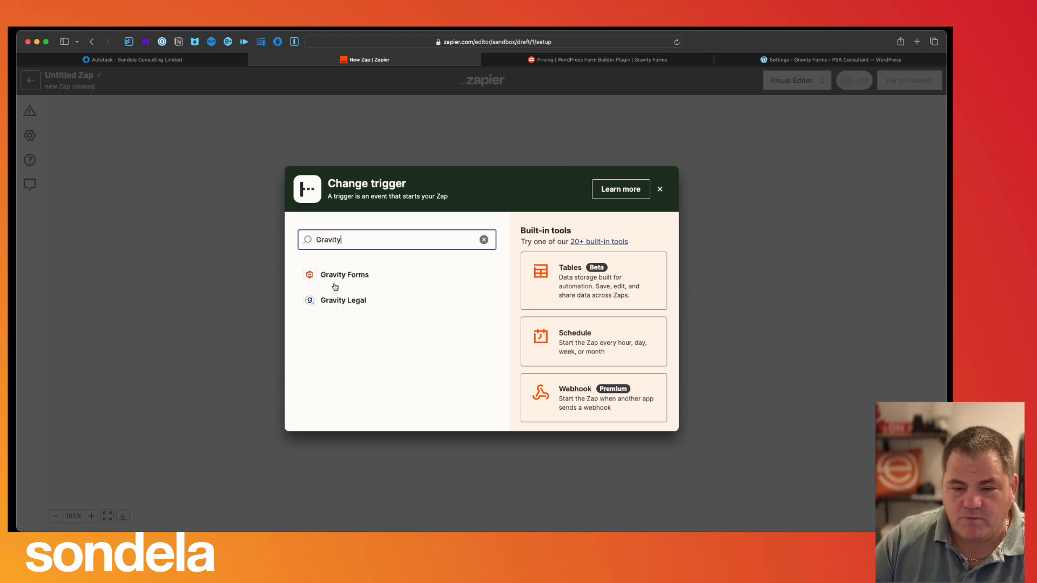
left_click(340, 275)
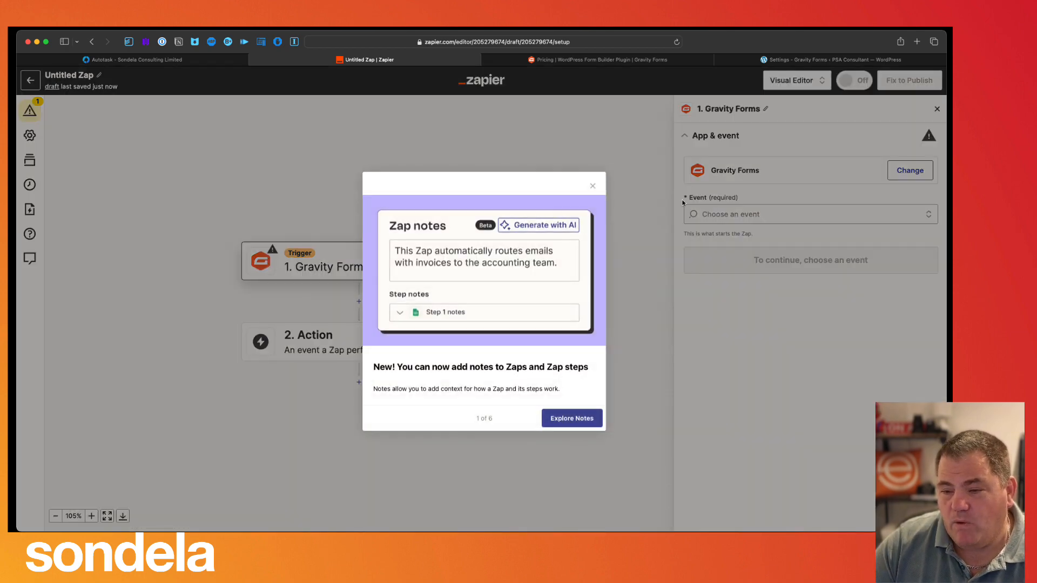
- Dismiss the Zap notes popup and set the trigger event to Form Submission
left_click(593, 186)
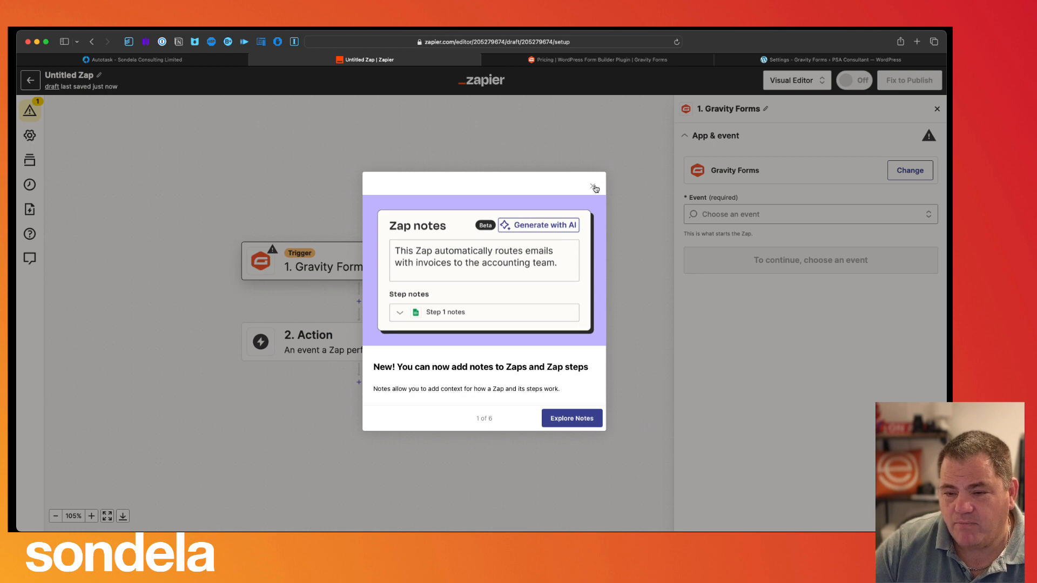
left_click(593, 186)
left_click(810, 209)
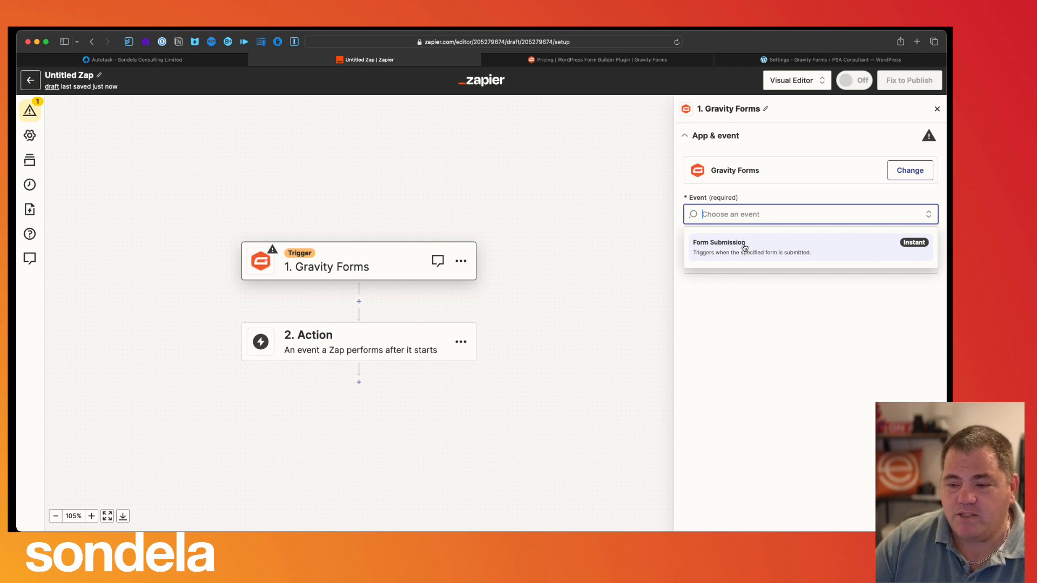
left_click(744, 248)
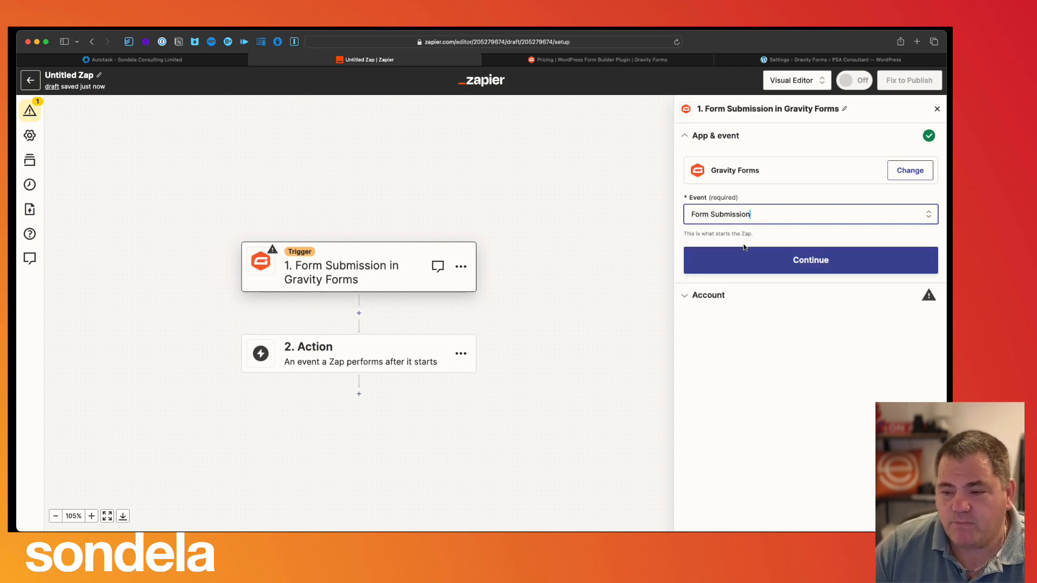
left_click(745, 256)
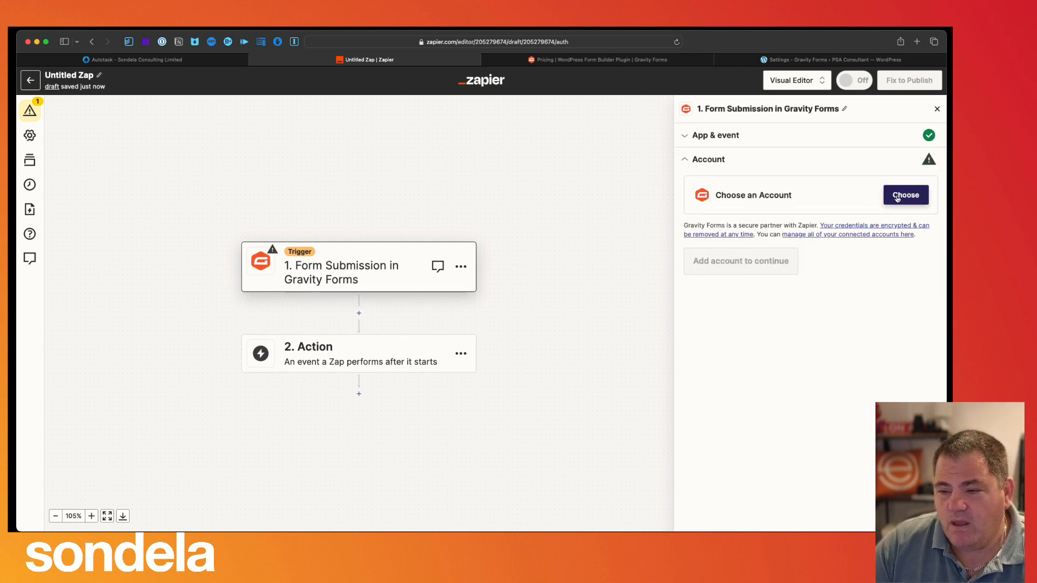
- Drop a new-account attempt and connect the existing psaconsultant.com Gravity Forms account to the trigger
left_click(901, 198)
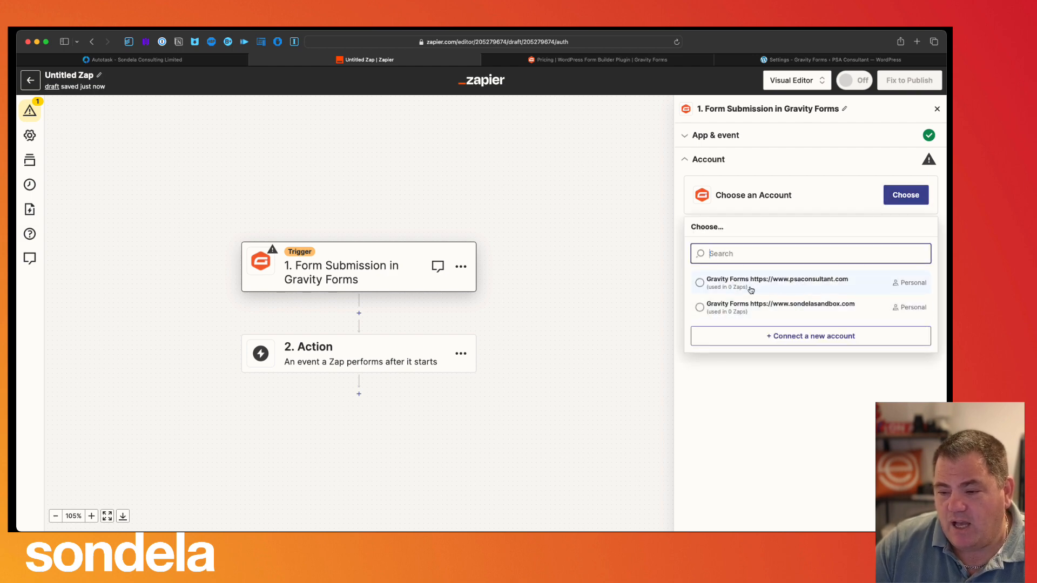
left_click(783, 335)
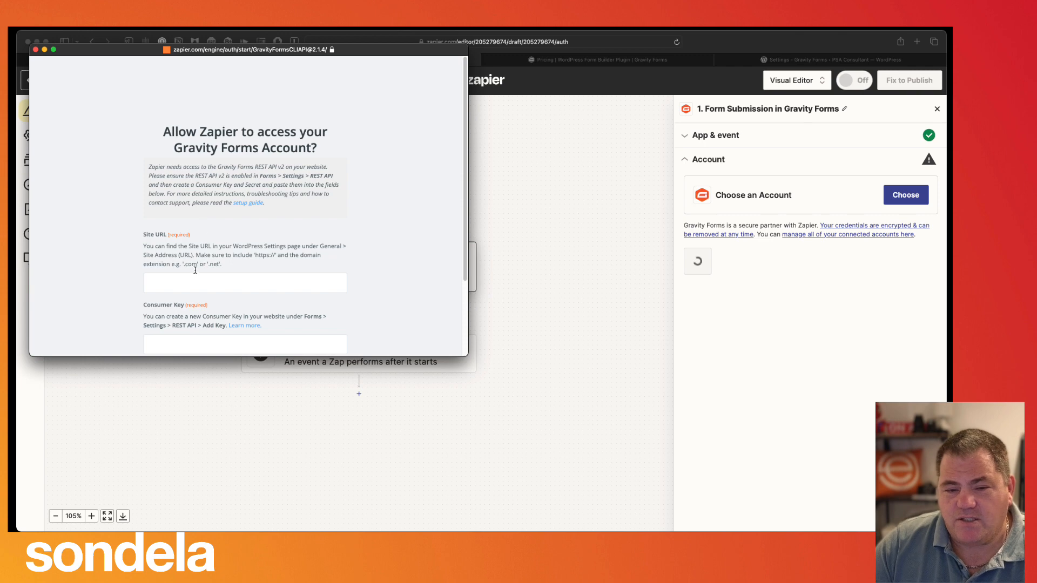
scroll(173, 313, "down", 2)
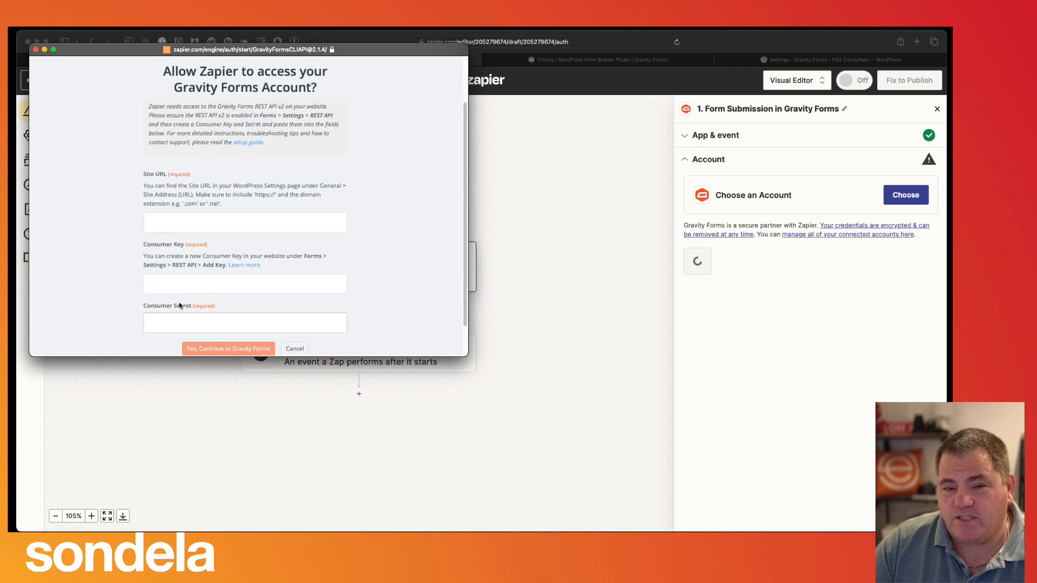
left_click(36, 50)
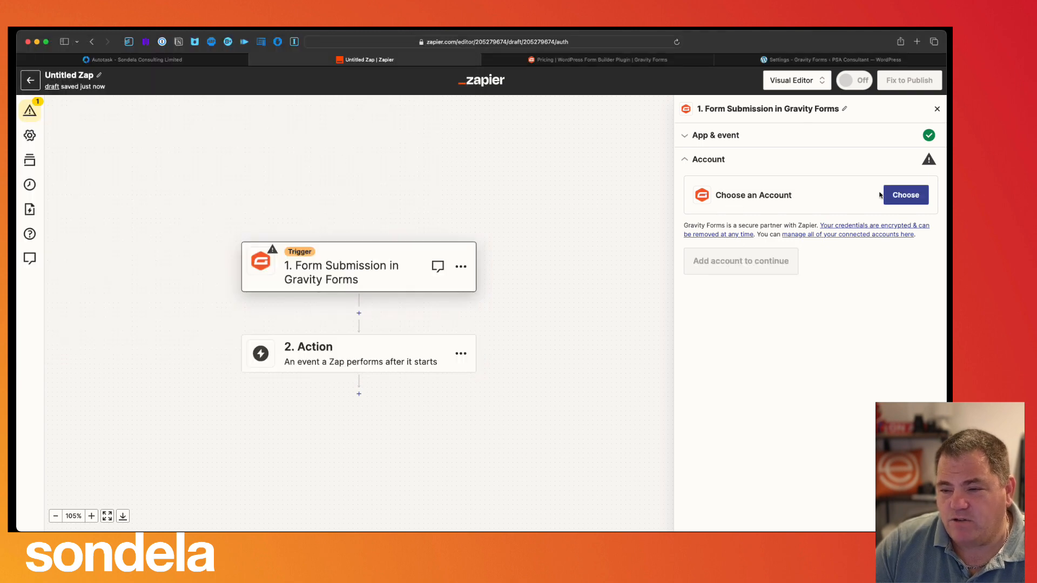
left_click(907, 197)
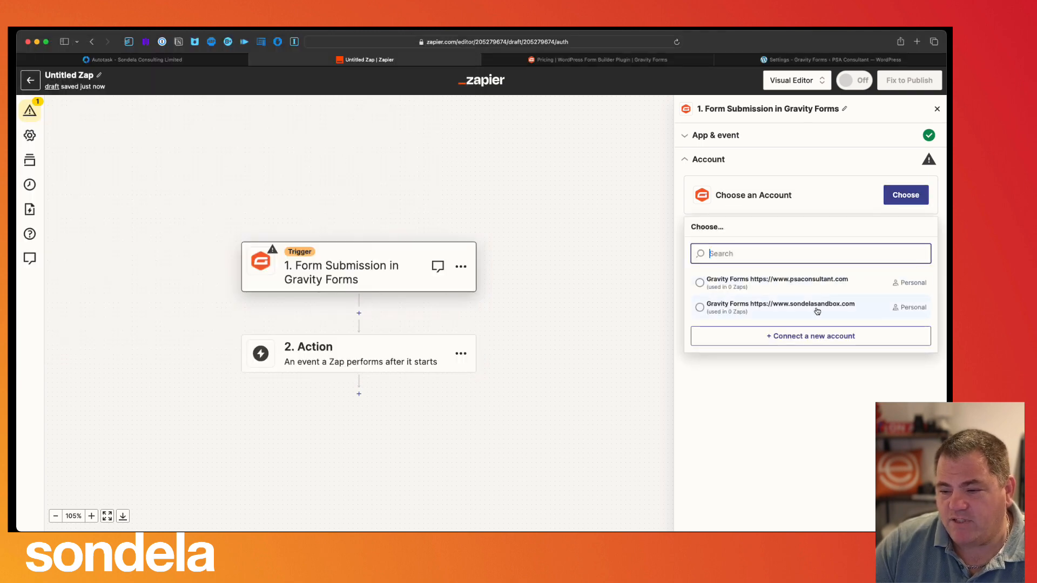
left_click(699, 283)
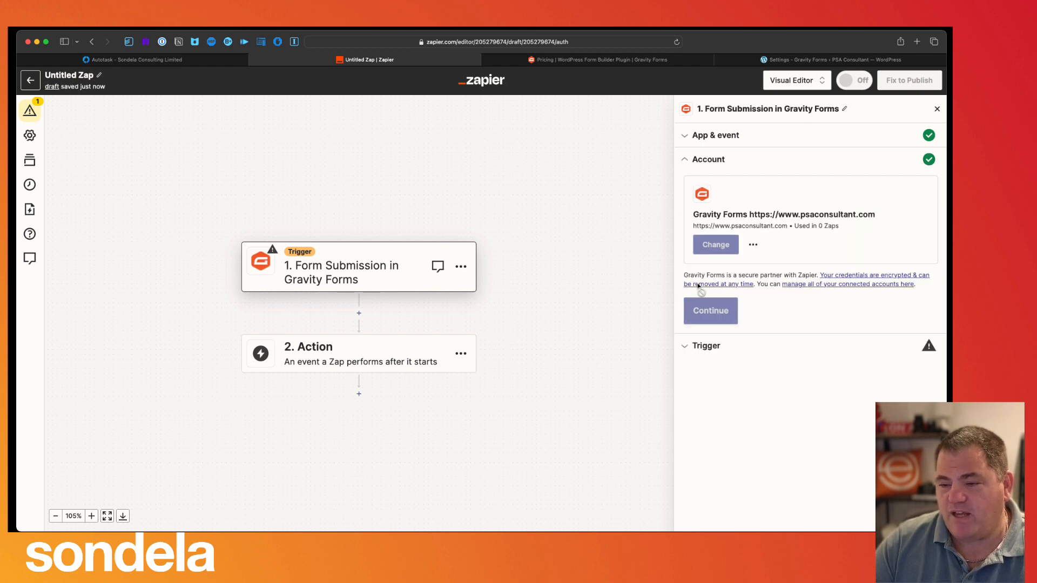
left_click(714, 312)
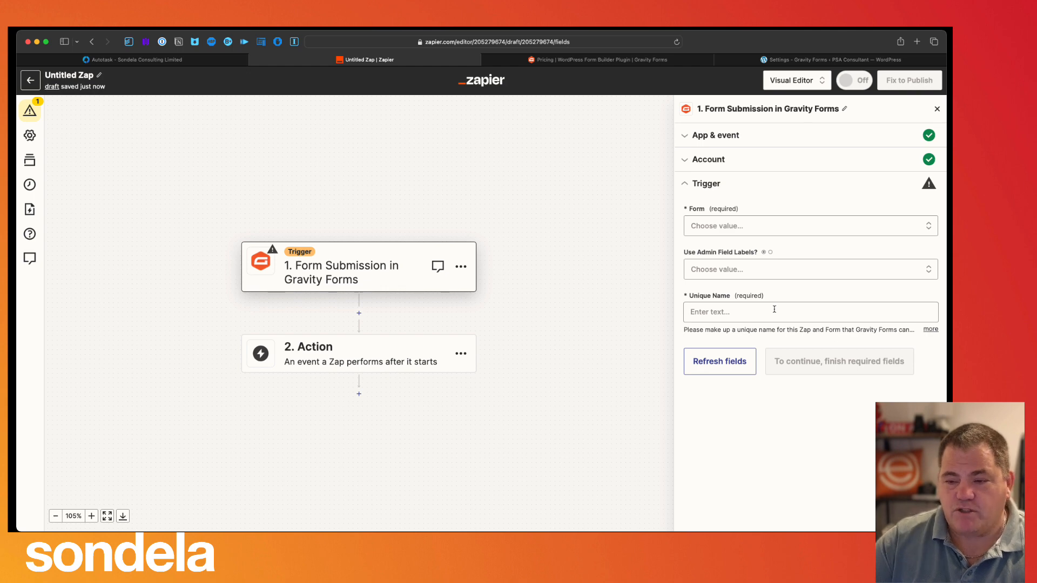
- Set the trigger form to Tickets1 (5) with unique name Tickets1, then continue to testing
left_click(737, 226)
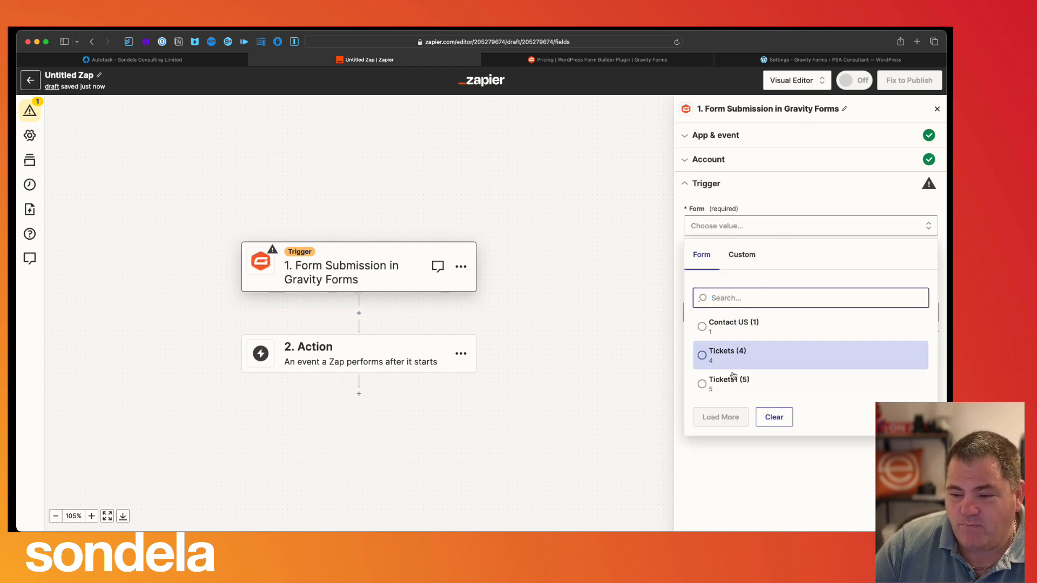
left_click(735, 356)
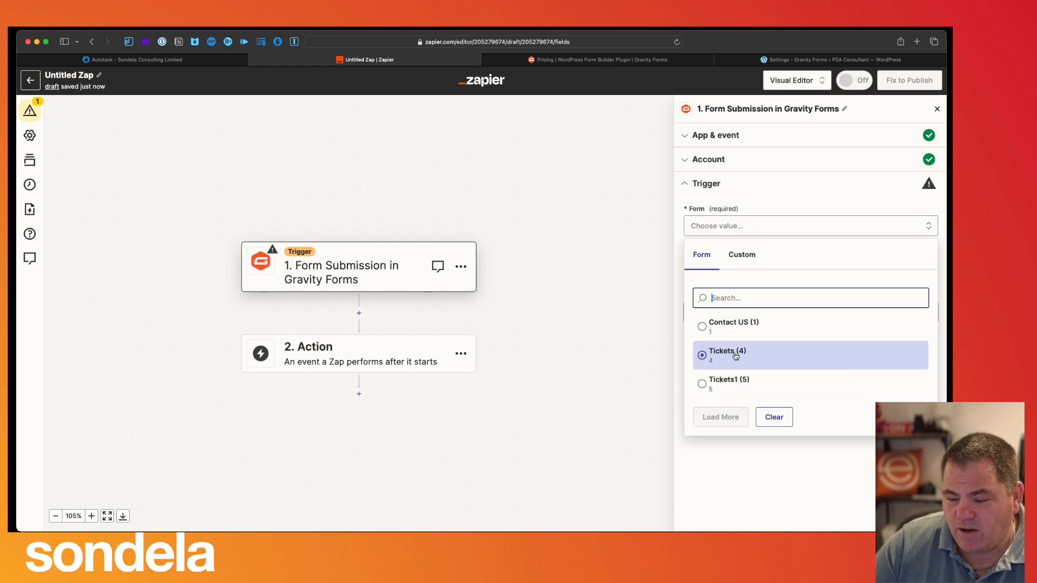
left_click(725, 386)
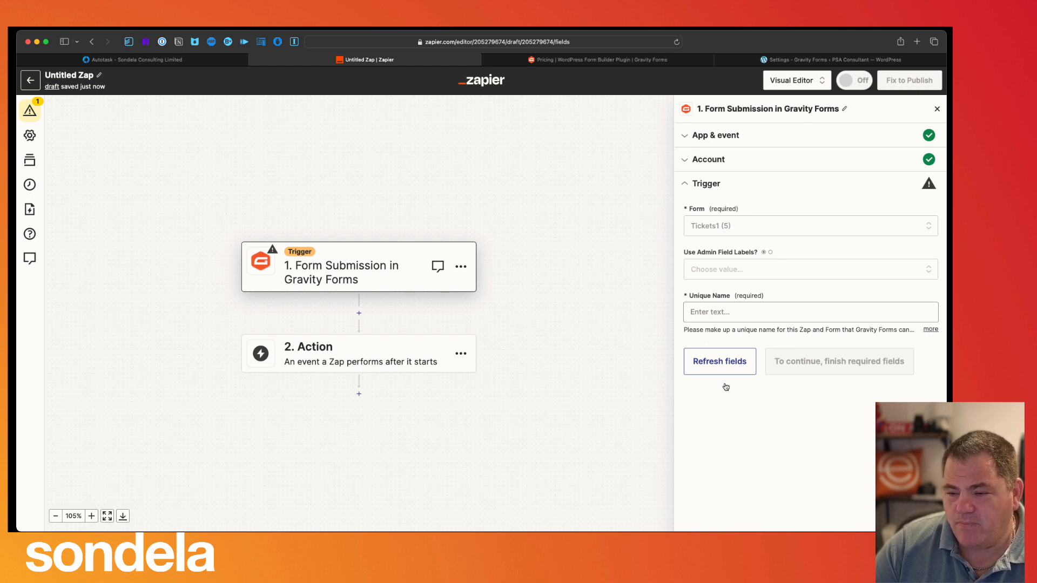
left_click(716, 318)
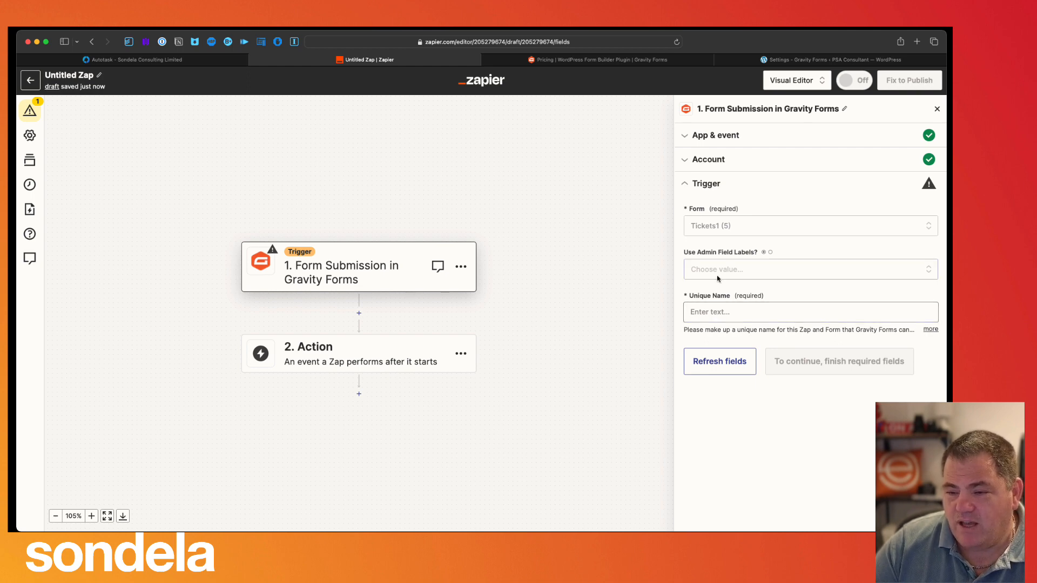
left_click(719, 309)
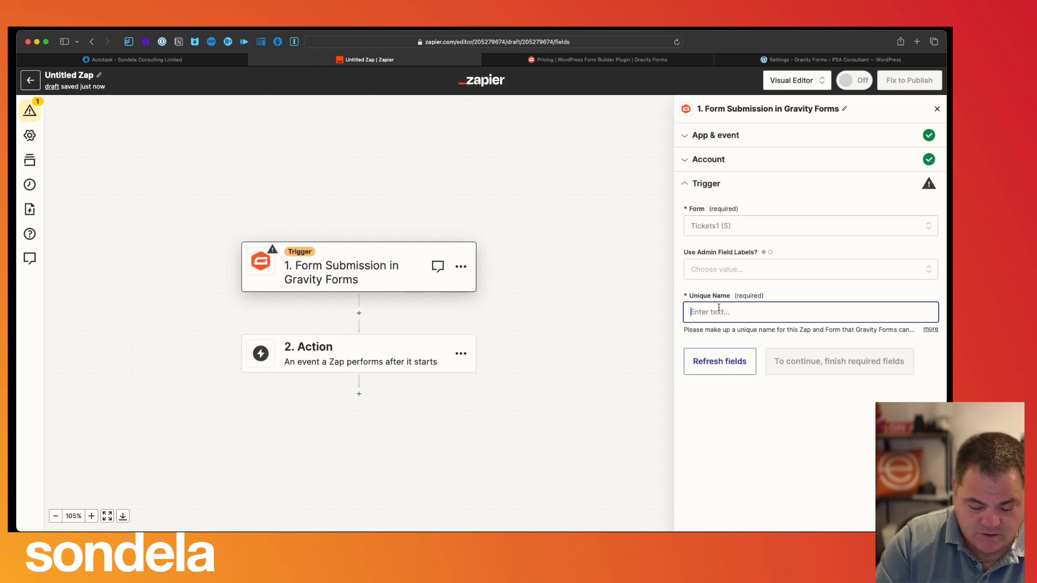
type("Tickets1")
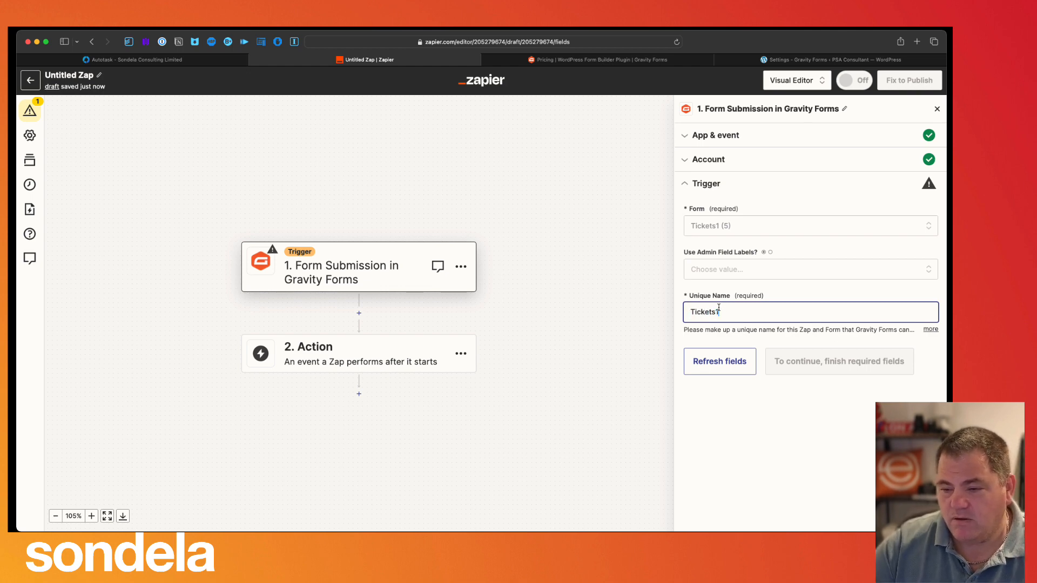
left_click(732, 276)
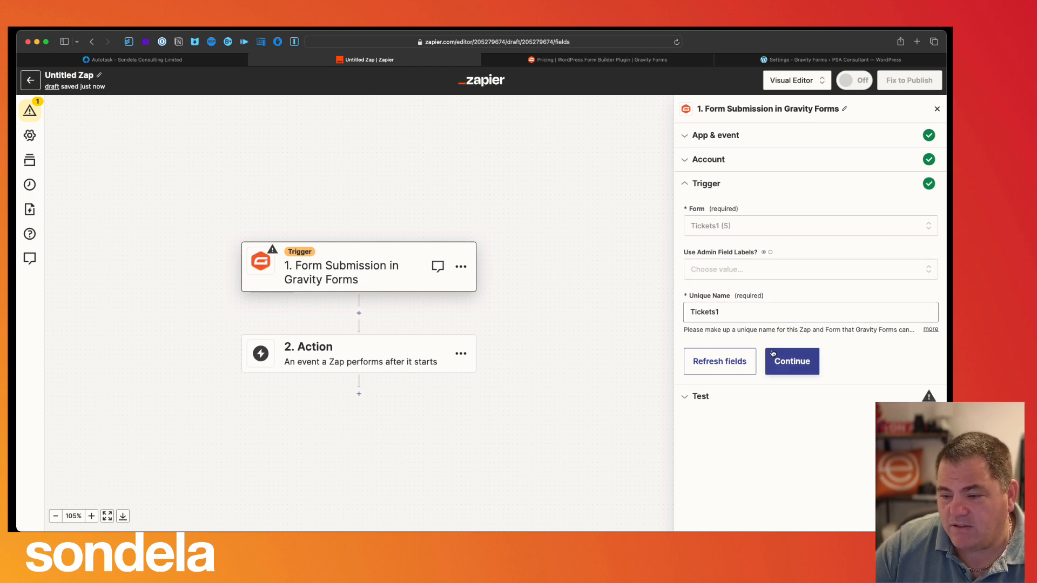
left_click(773, 354)
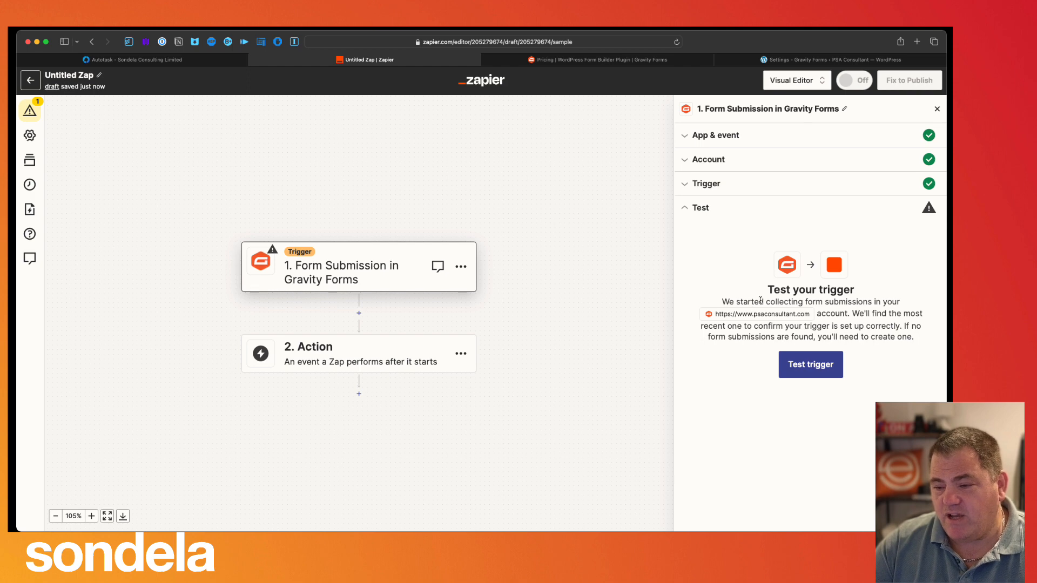
- Test the trigger and continue with the sample Form Submission A record
left_click(818, 366)
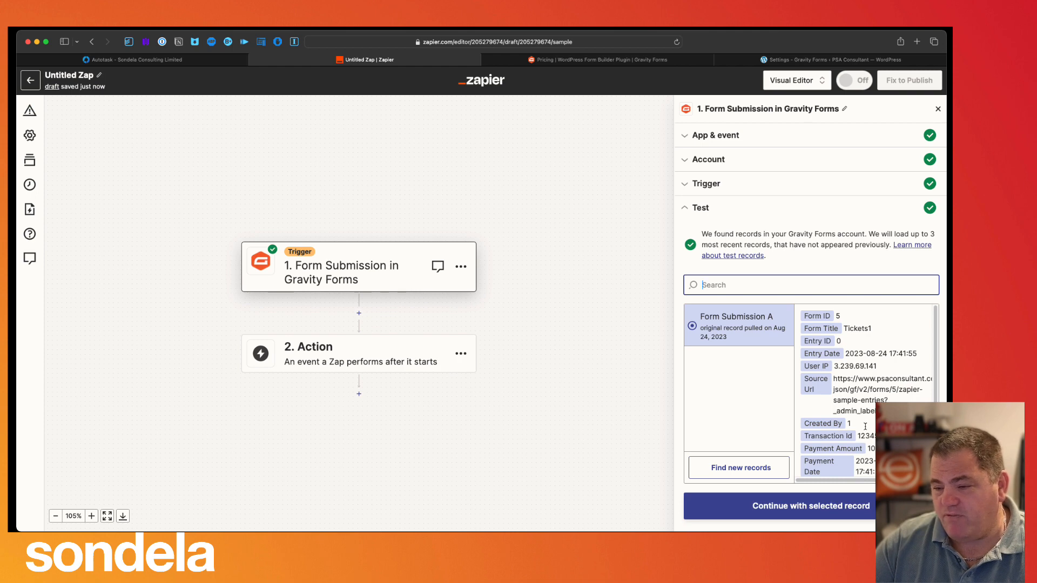
scroll(865, 429, "down", 3)
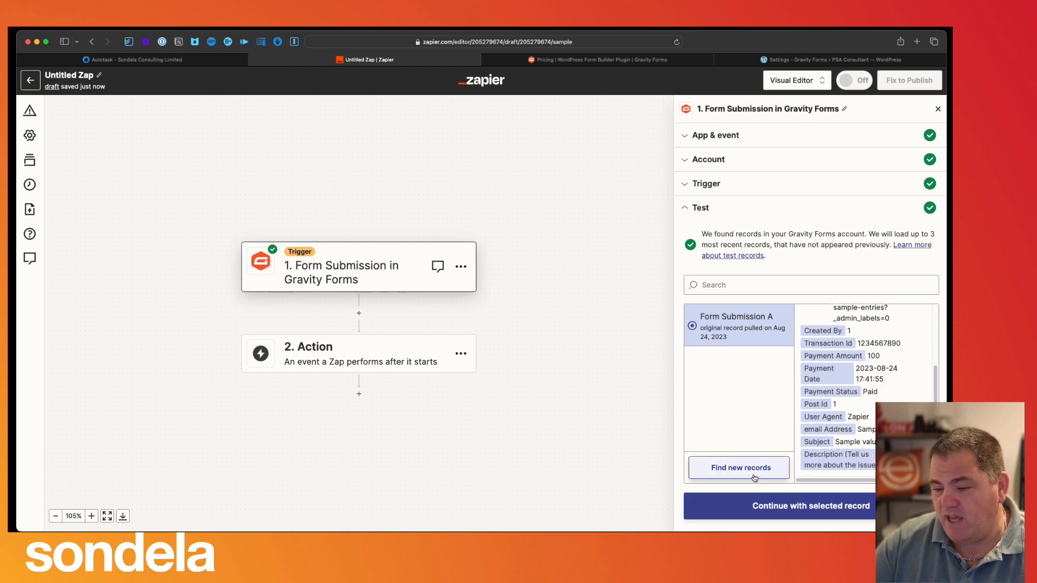
left_click(792, 506)
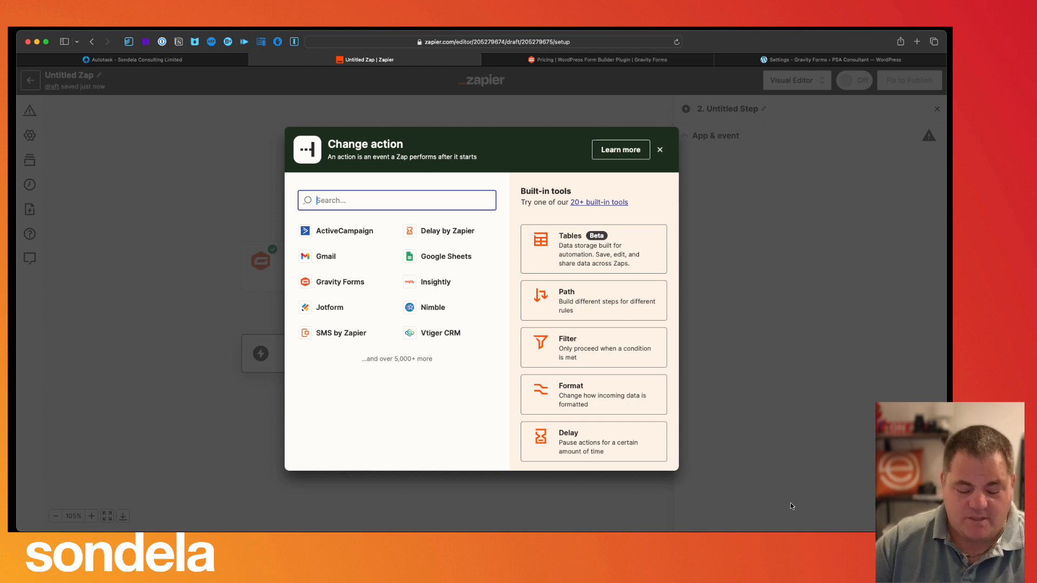
- Search for Autotask and select Autotask (Latest) as the step 2 action app
type("Austr")
key("BackSpace")
key("BackSpace")
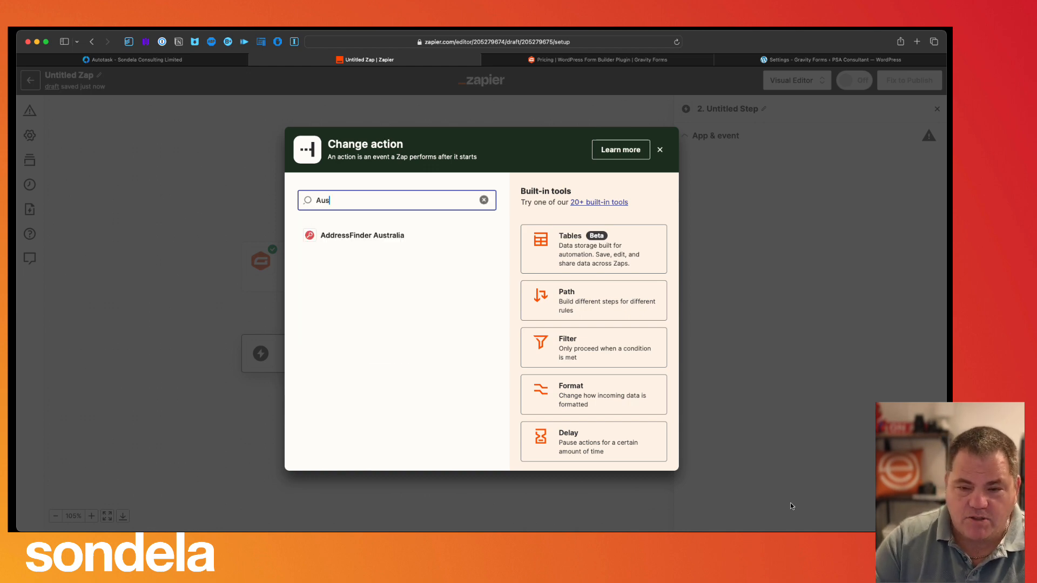
key("BackSpace")
type("ota")
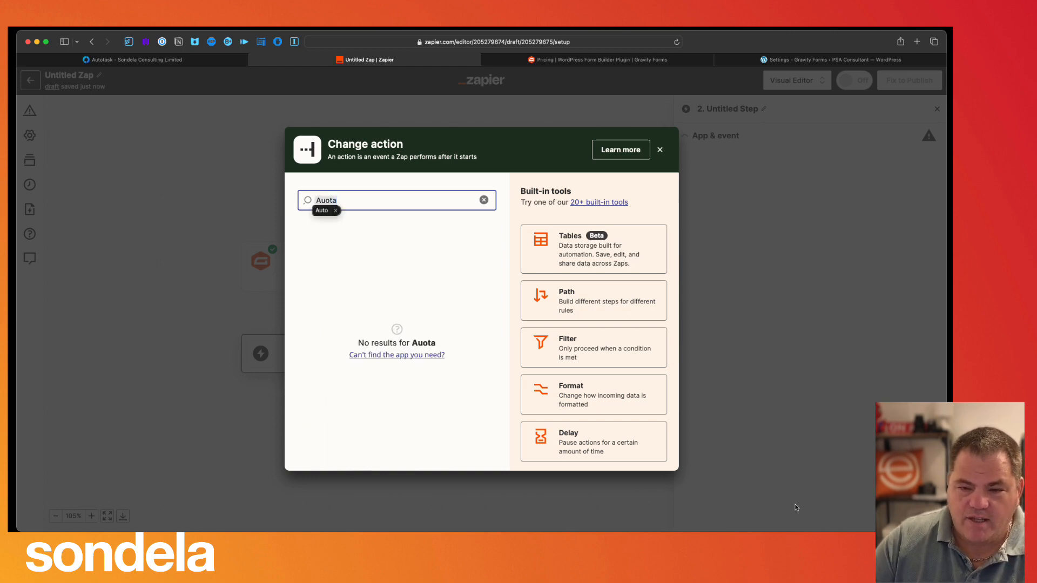
key("BackSpace")
key("BackSpace")
key("BackSpace")
key("BackSpace")
key("BackSpace")
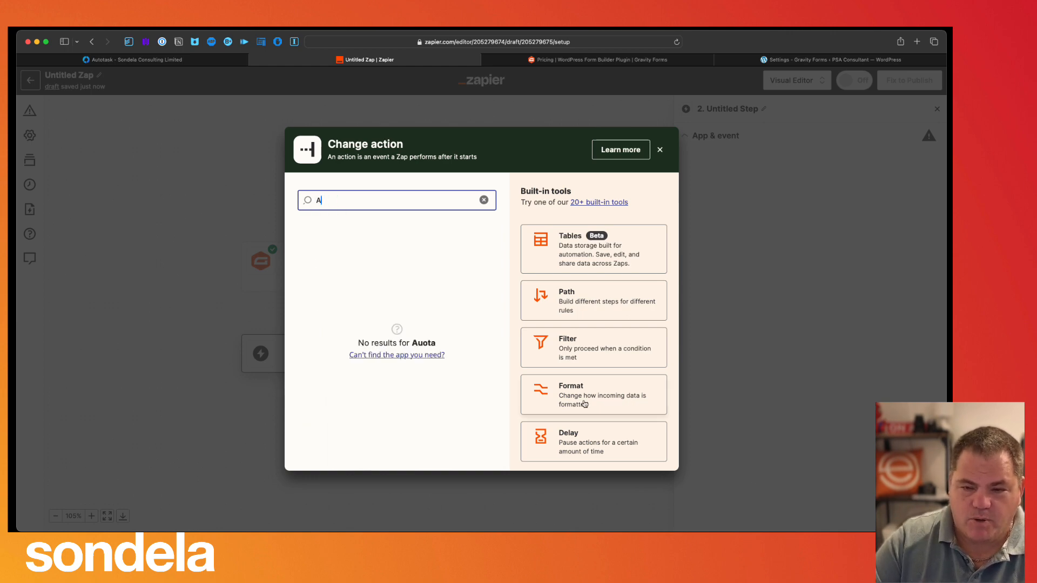
type("Auto")
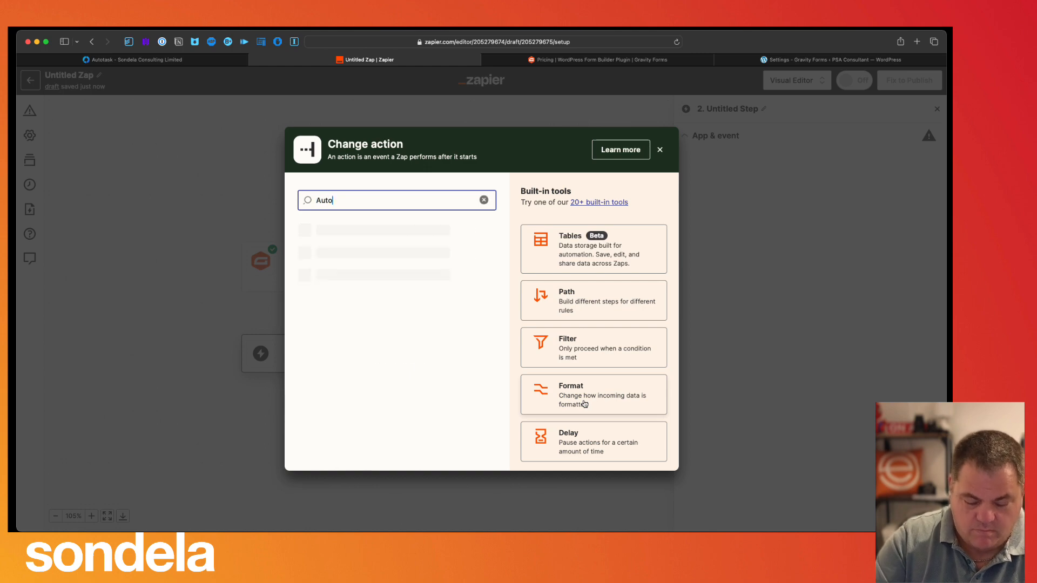
type("tas")
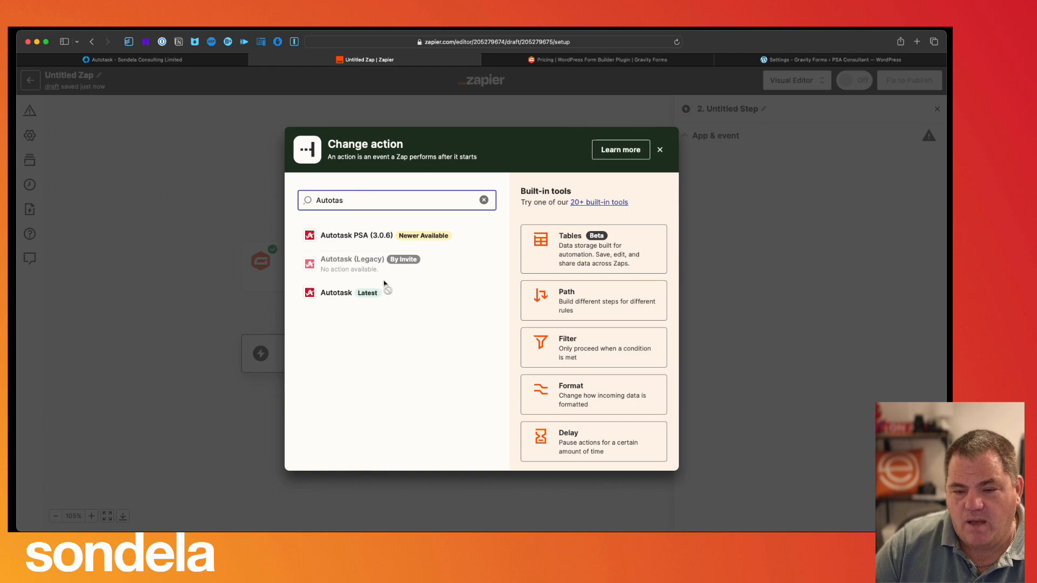
left_click(382, 297)
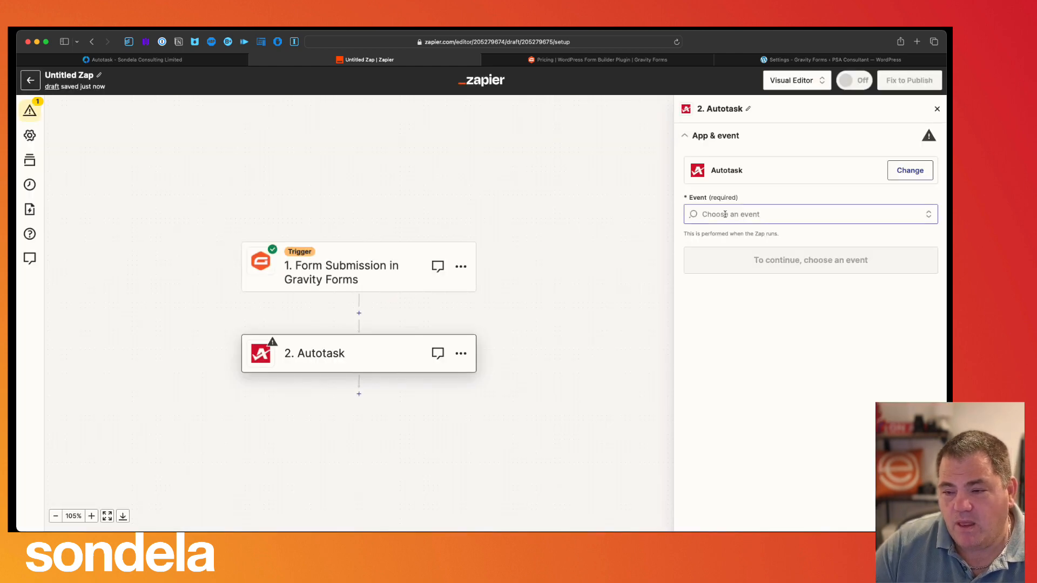
- Set step 2's event to Find a Contact with the Autotask PSA account, then go to Autotask
left_click(715, 216)
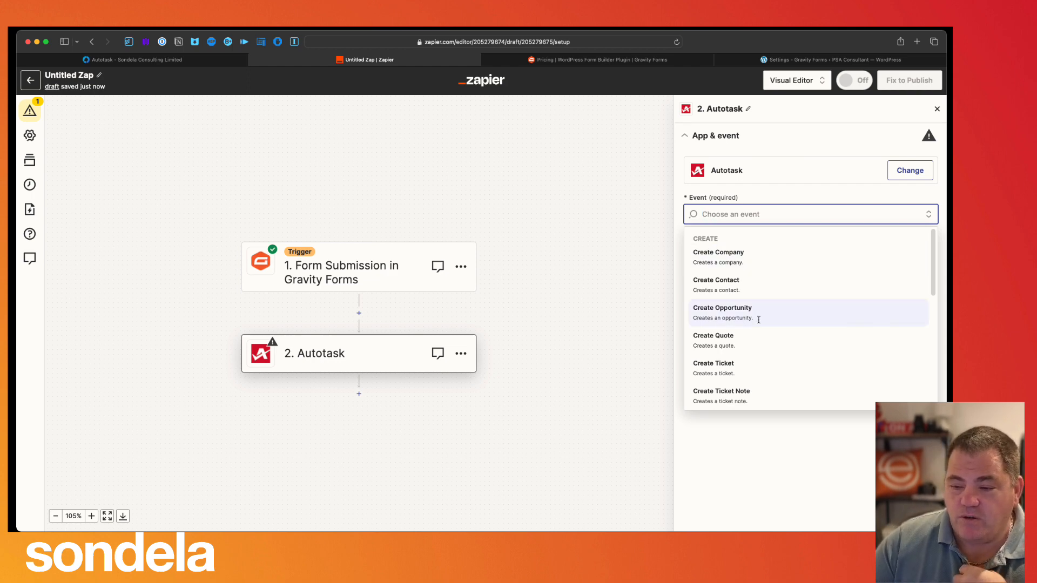
type("find")
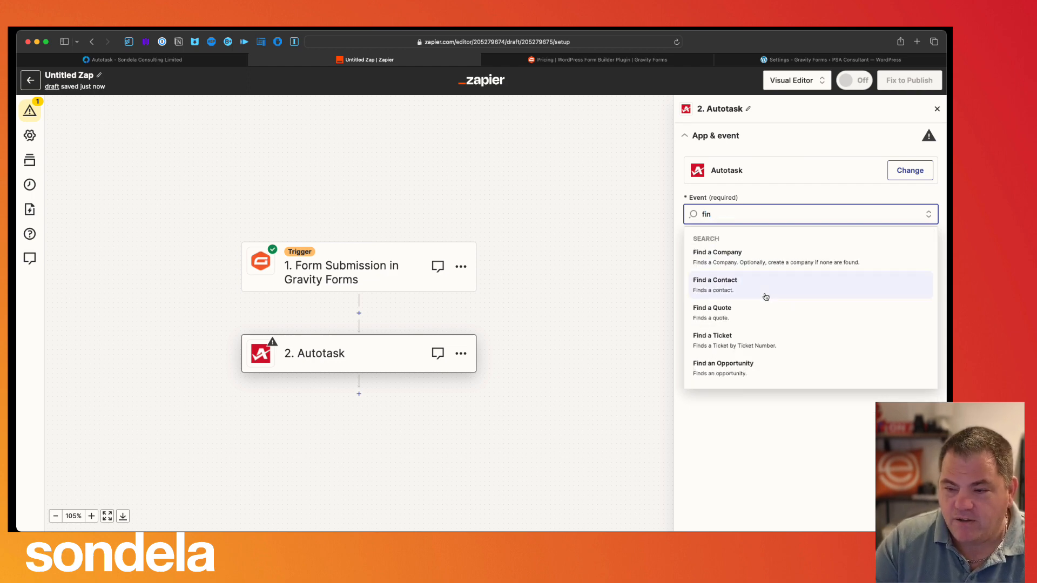
left_click(720, 292)
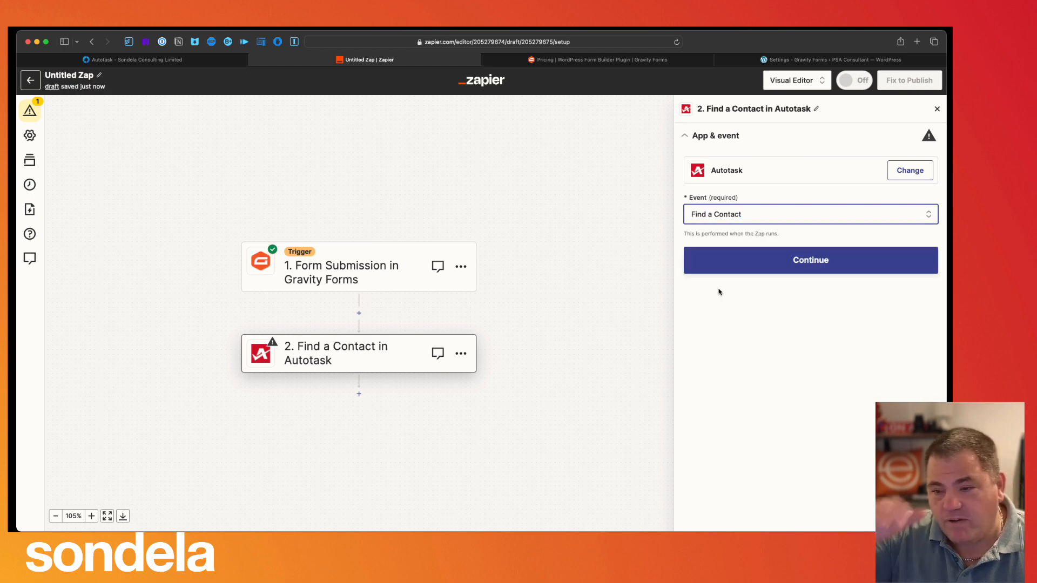
left_click(777, 266)
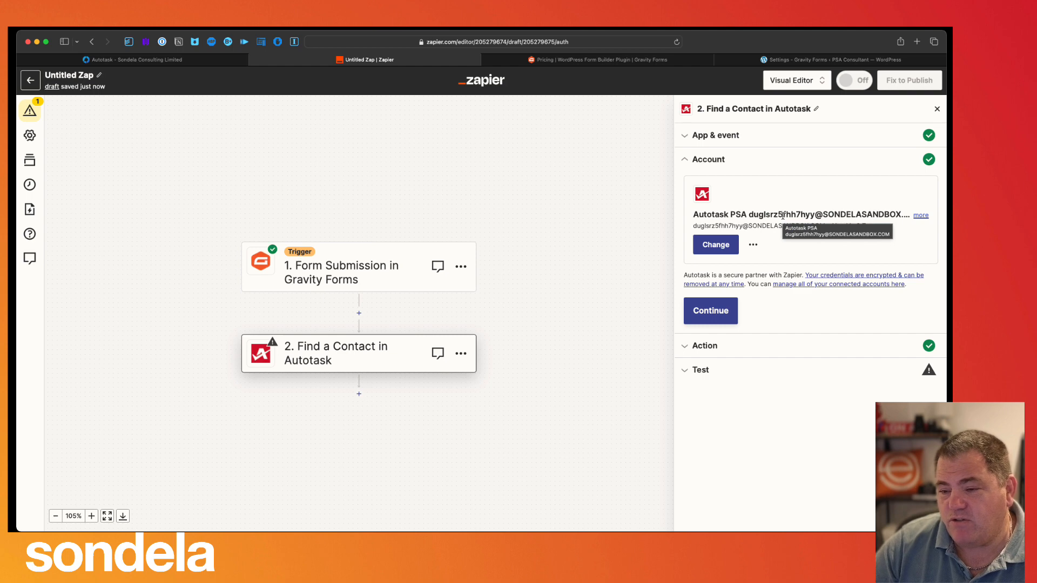
left_click(173, 60)
- Open Autotask's Add API User form via Admin > Account Settings & Users > Resources/Users > New API User
left_click(29, 80)
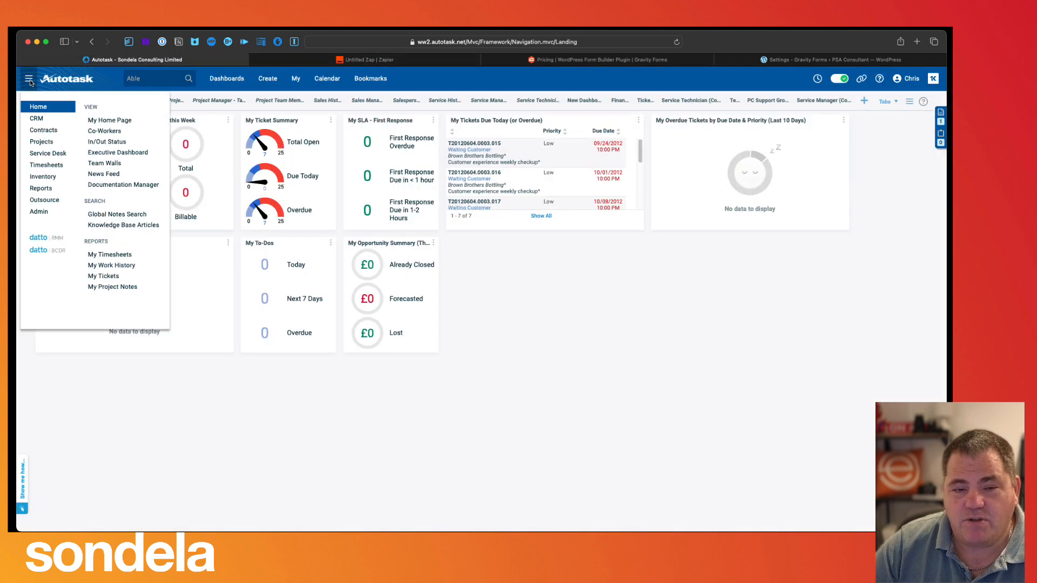
left_click(48, 211)
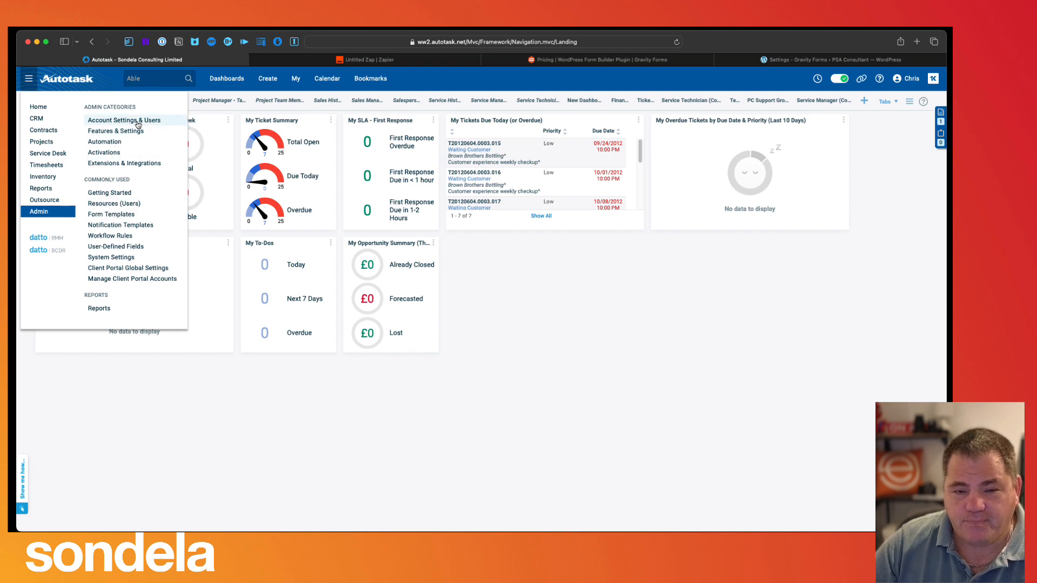
left_click(138, 122)
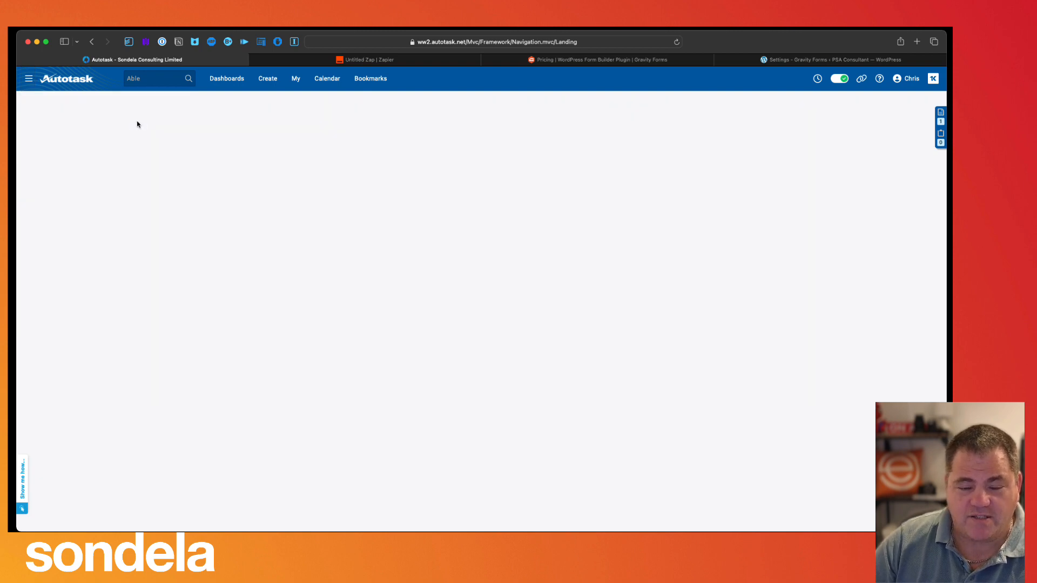
left_click(93, 197)
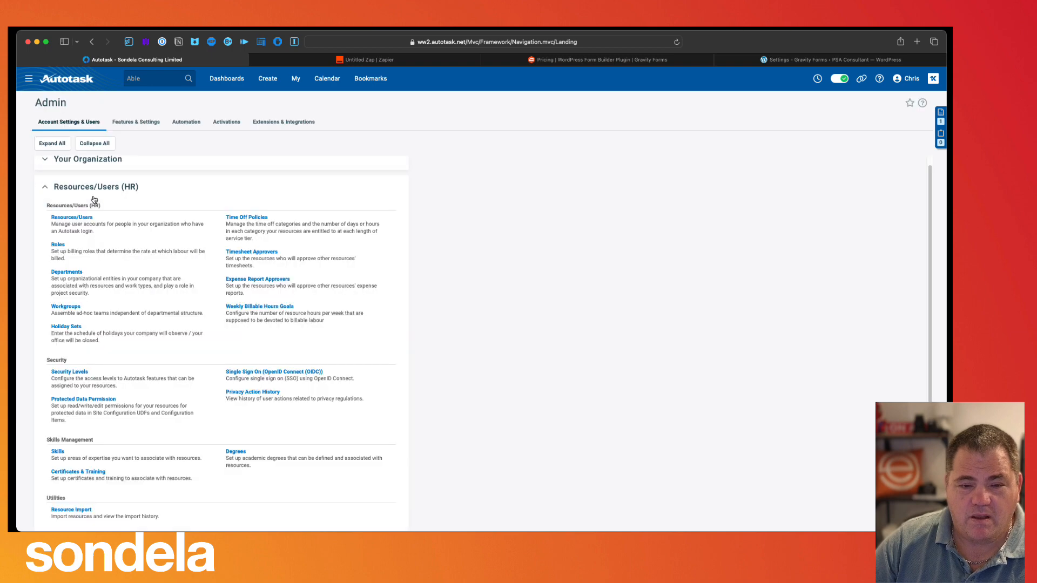
left_click(77, 218)
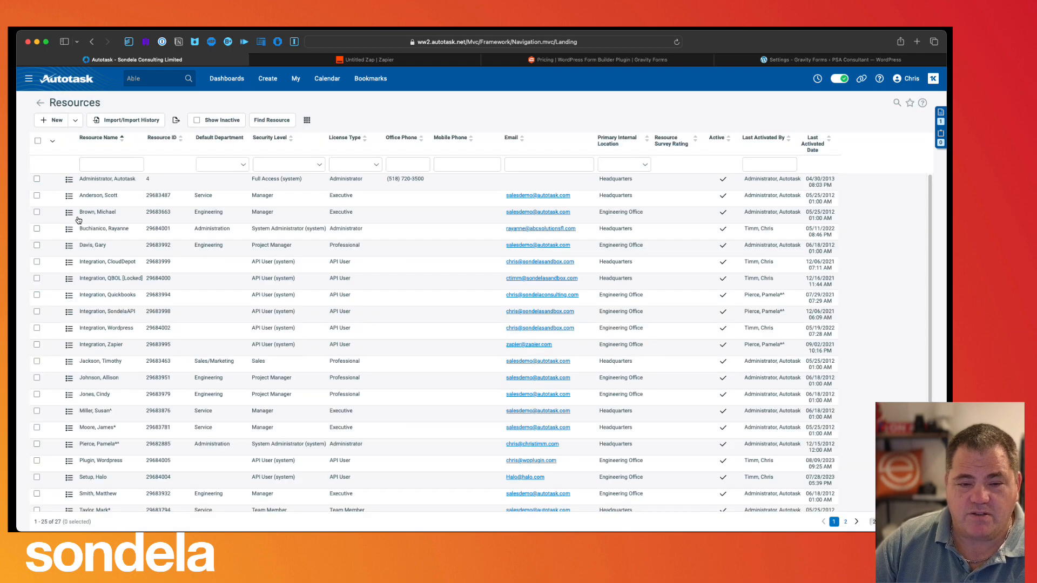
left_click(75, 119)
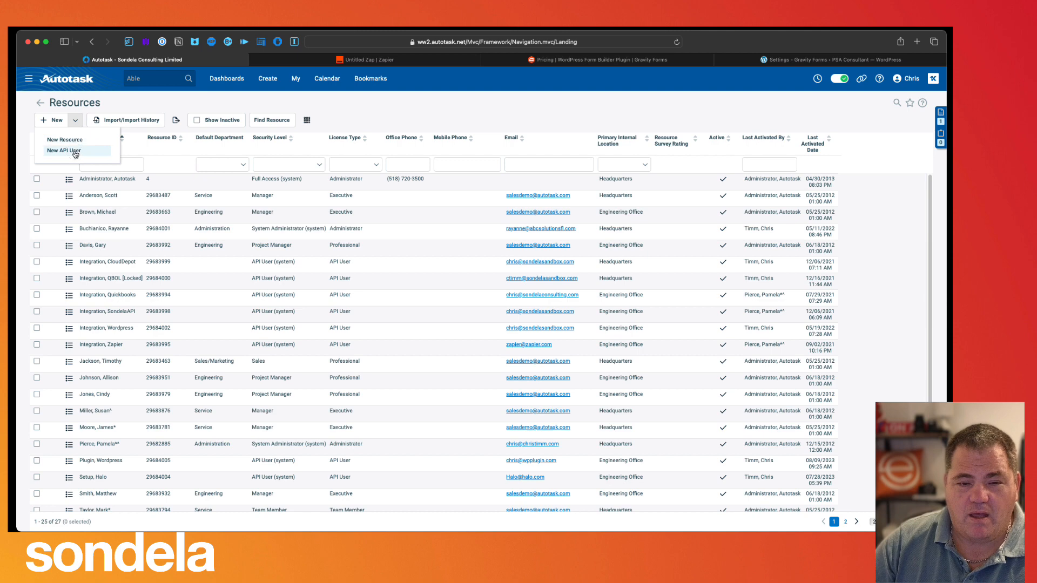
left_click(73, 150)
left_click(75, 154)
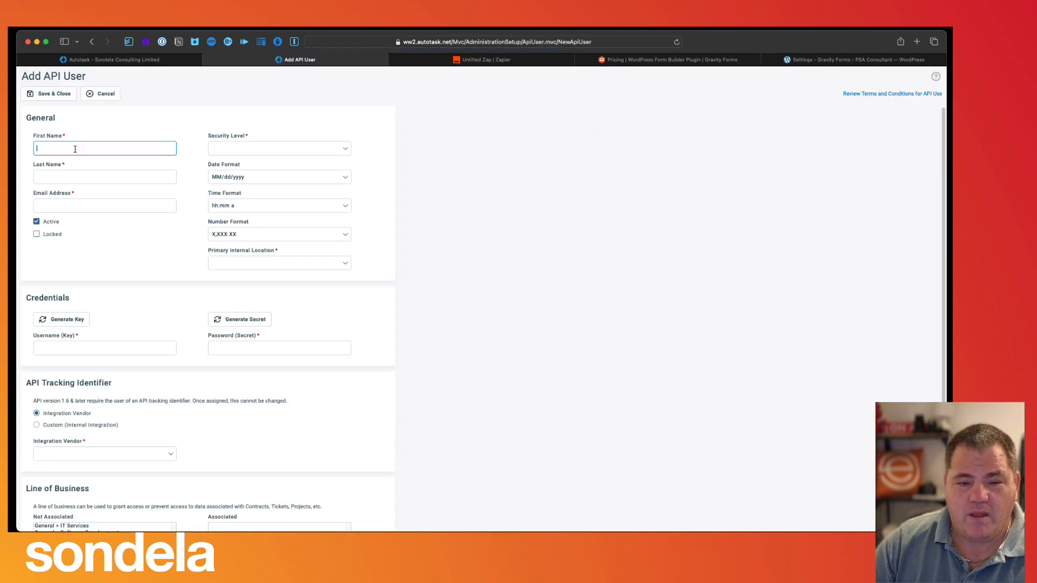
- Enter the API user's name, generate its key and secret, and pick the Autotask - Zapier Connector vendor
type("Z")
key("Tab")
key("Tab")
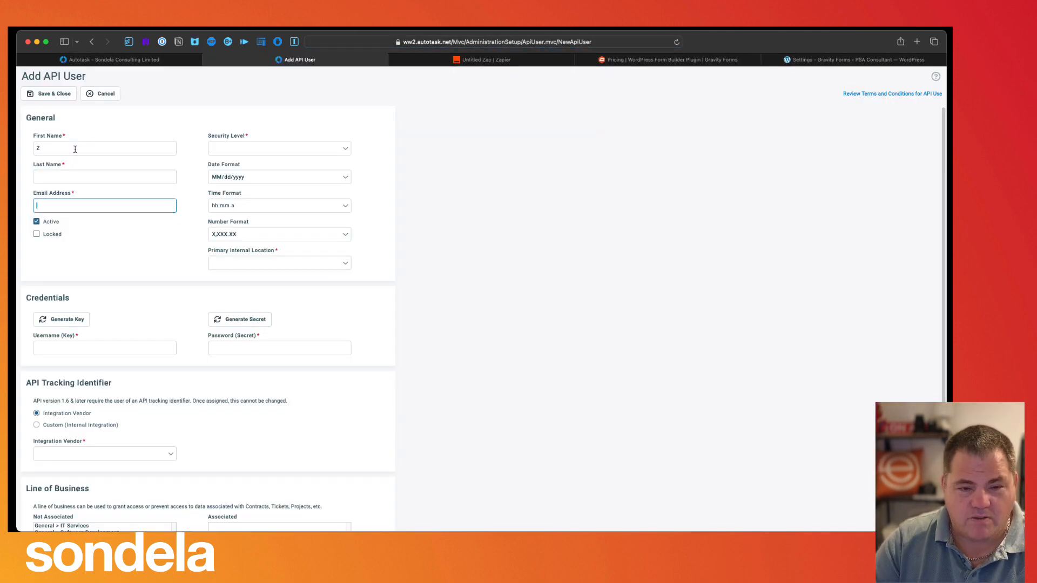
left_click(70, 320)
left_click(236, 327)
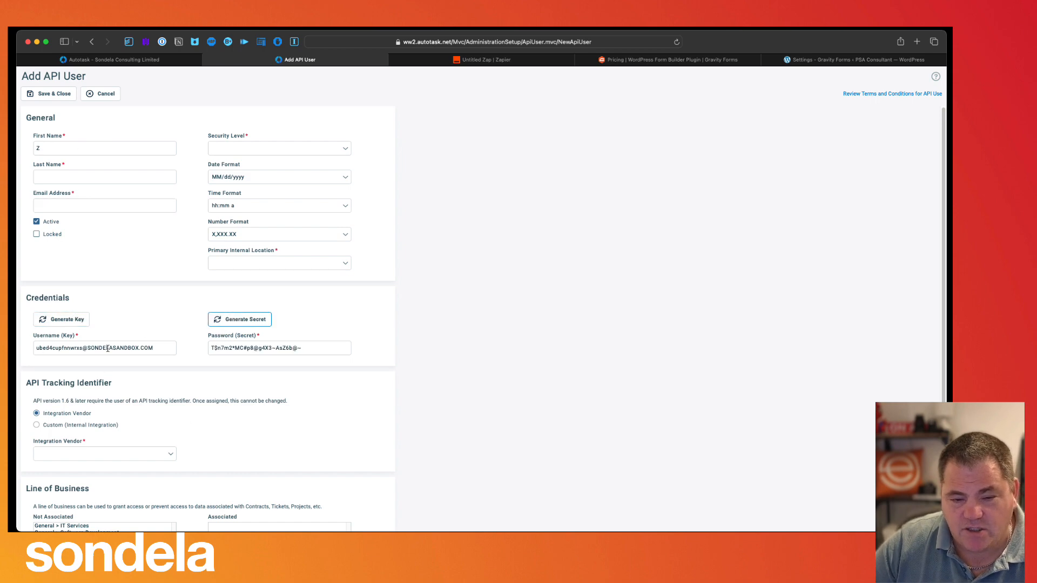
triple_click(161, 348)
left_click_drag(303, 351, 206, 348)
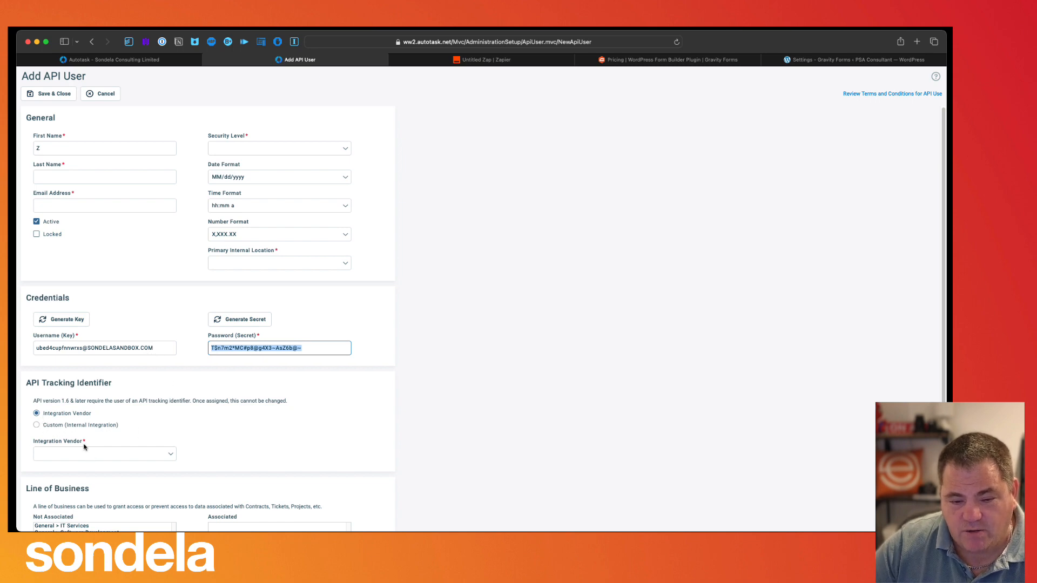
left_click(96, 455)
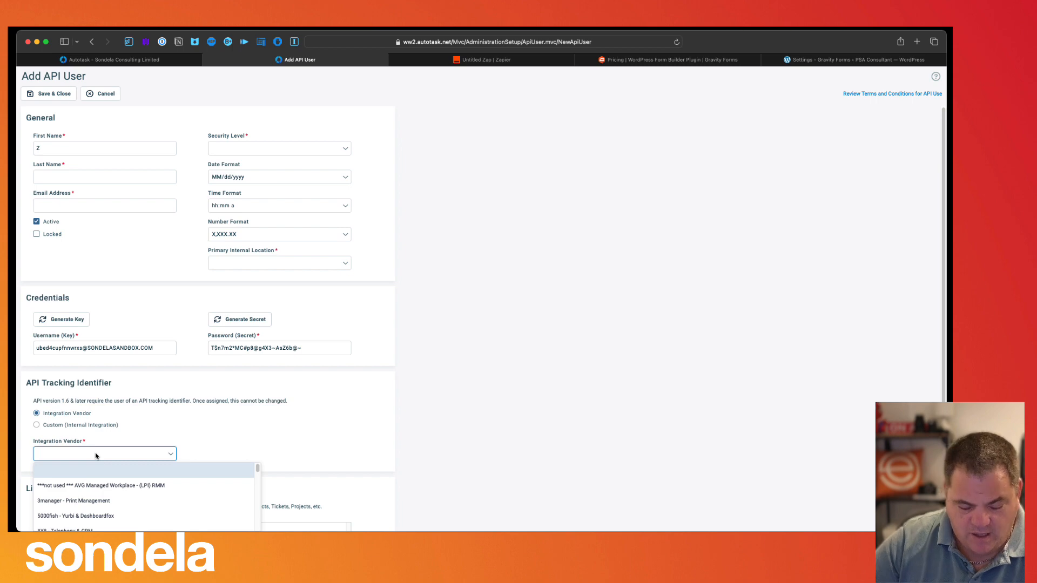
type("autotask")
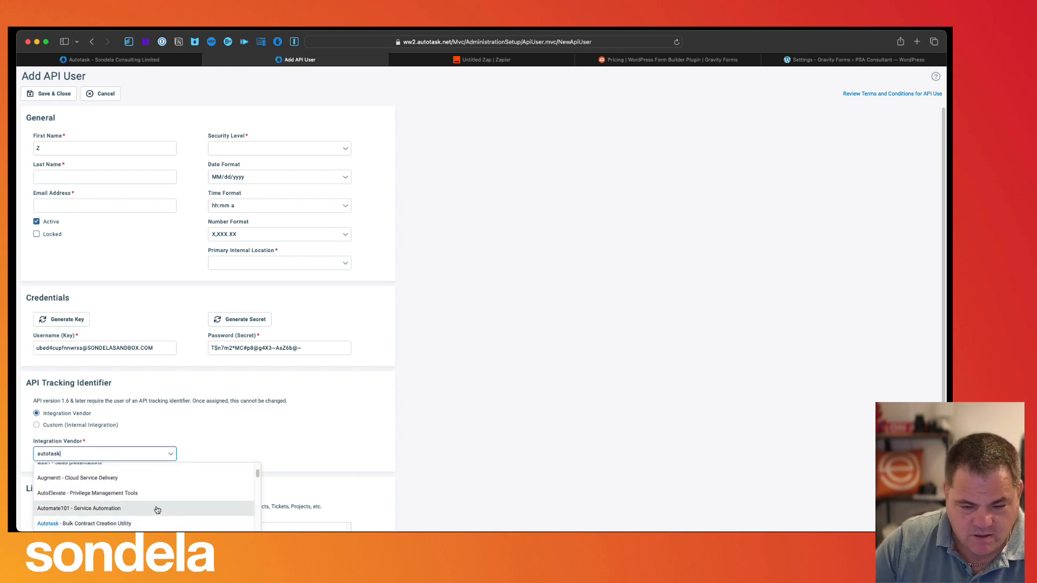
scroll(154, 508, "down", 2)
scroll(151, 514, "down", 2)
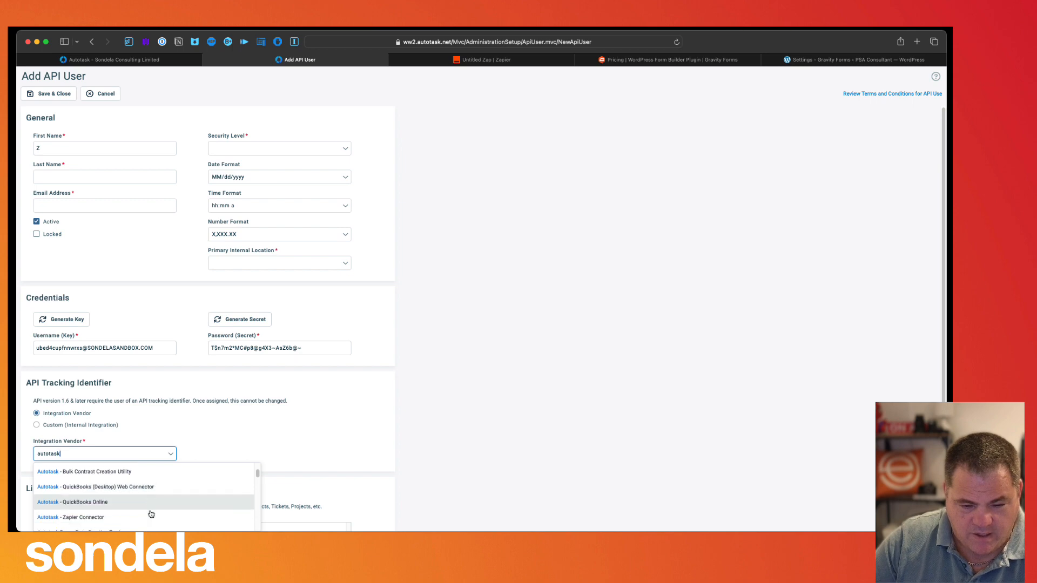
left_click(104, 517)
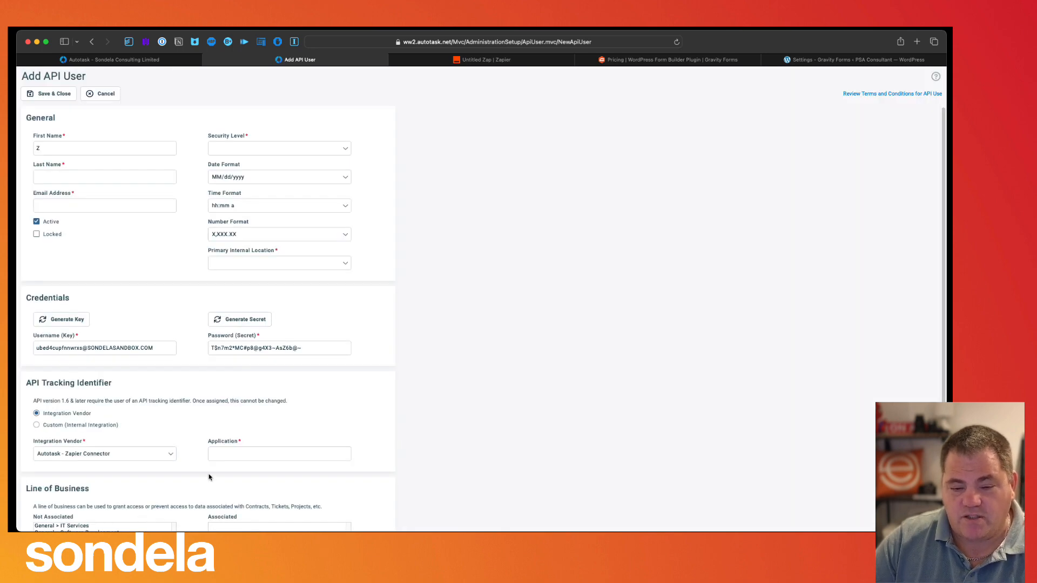
- Enter application name 'Website For', copy the key and secret, then cancel the form and return to Zapier
left_click(229, 454)
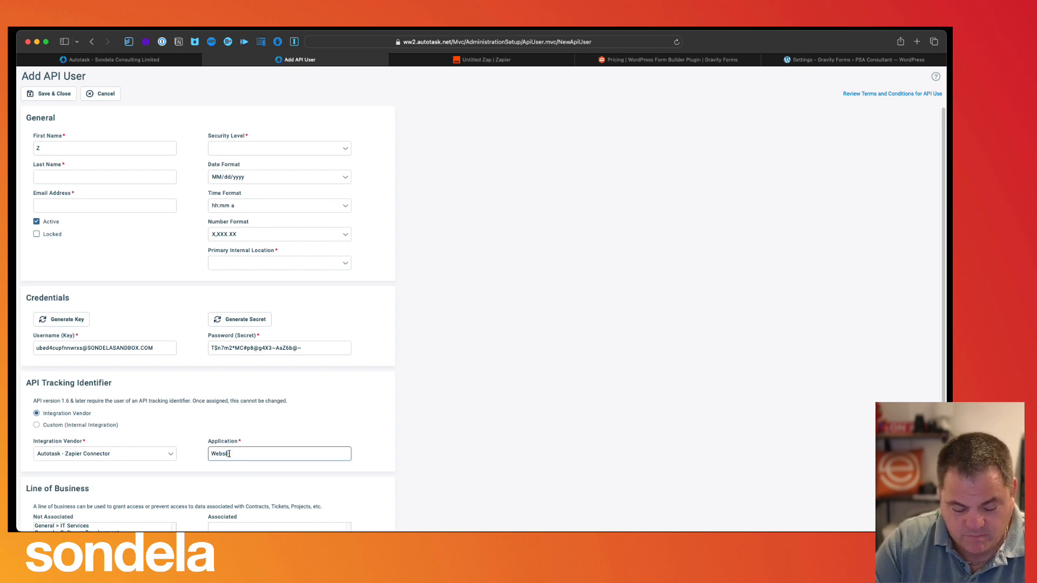
type("Website Form")
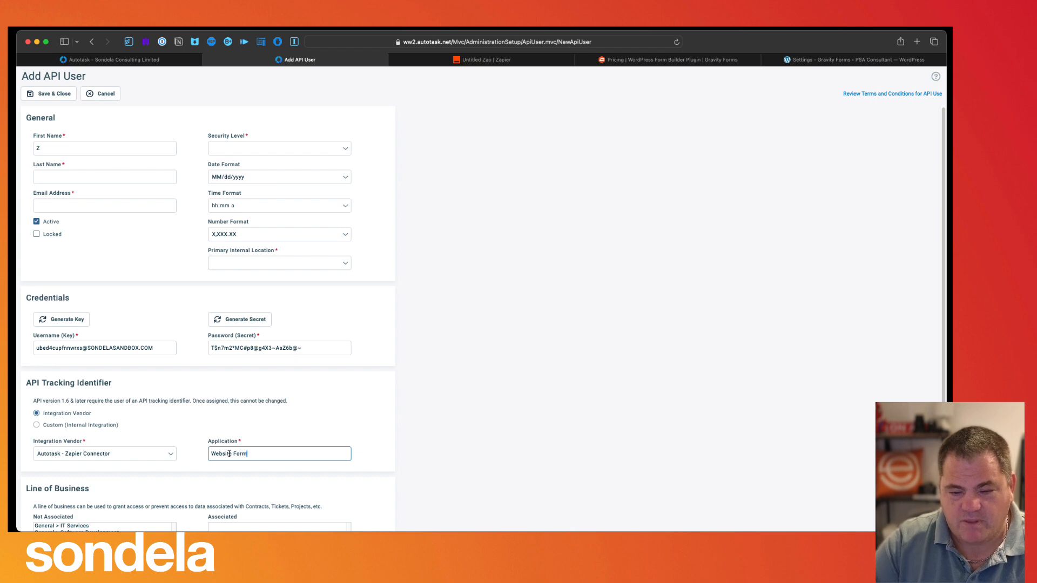
scroll(229, 454, "down", 1)
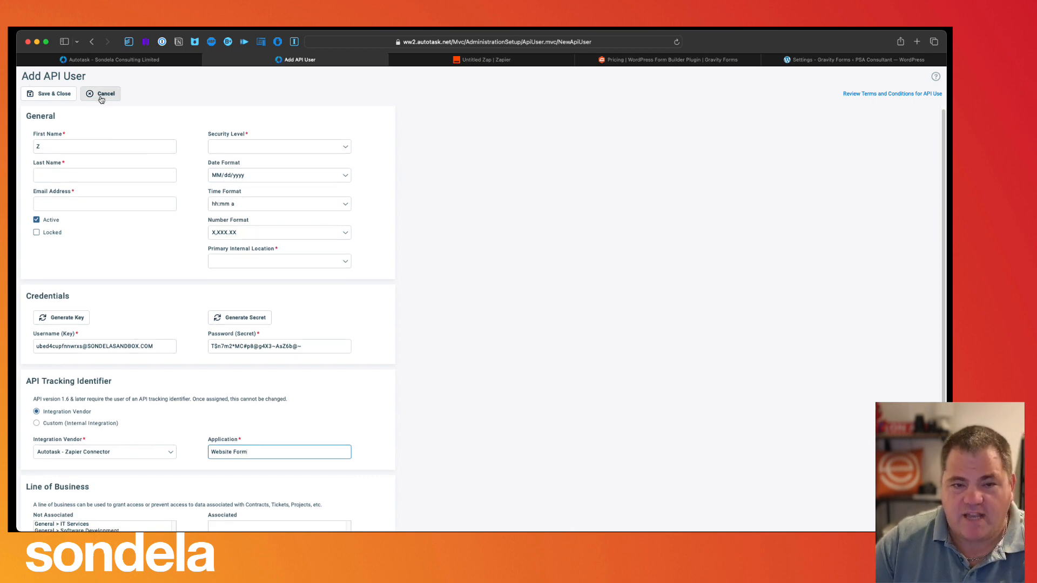
triple_click(88, 346)
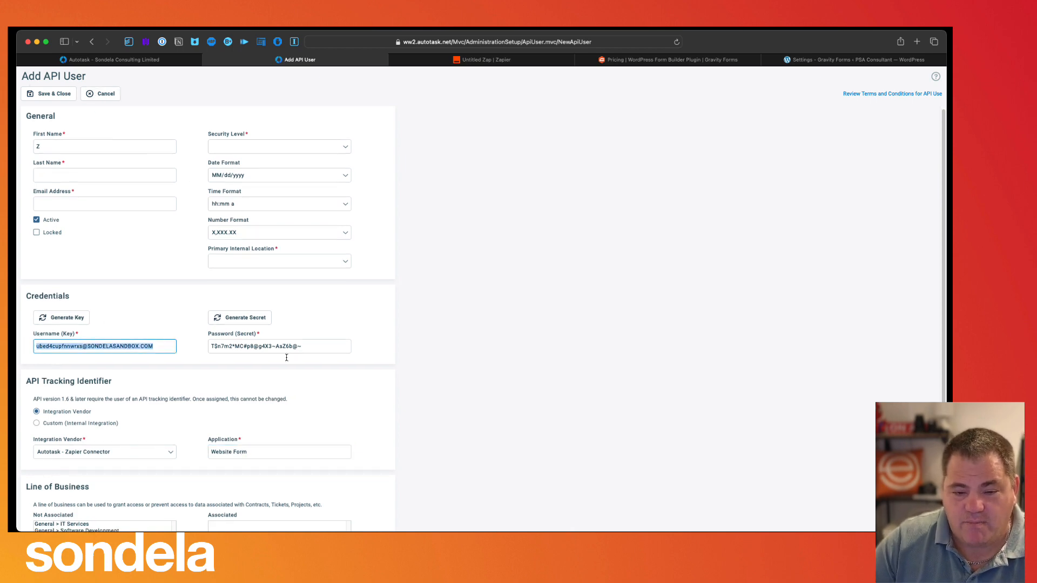
triple_click(319, 346)
left_click(113, 97)
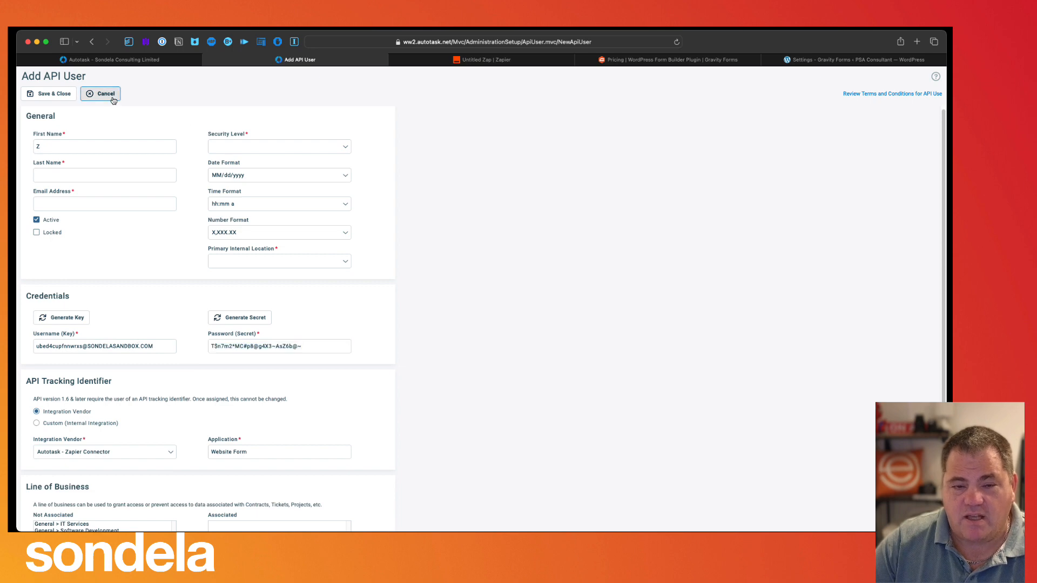
left_click(387, 63)
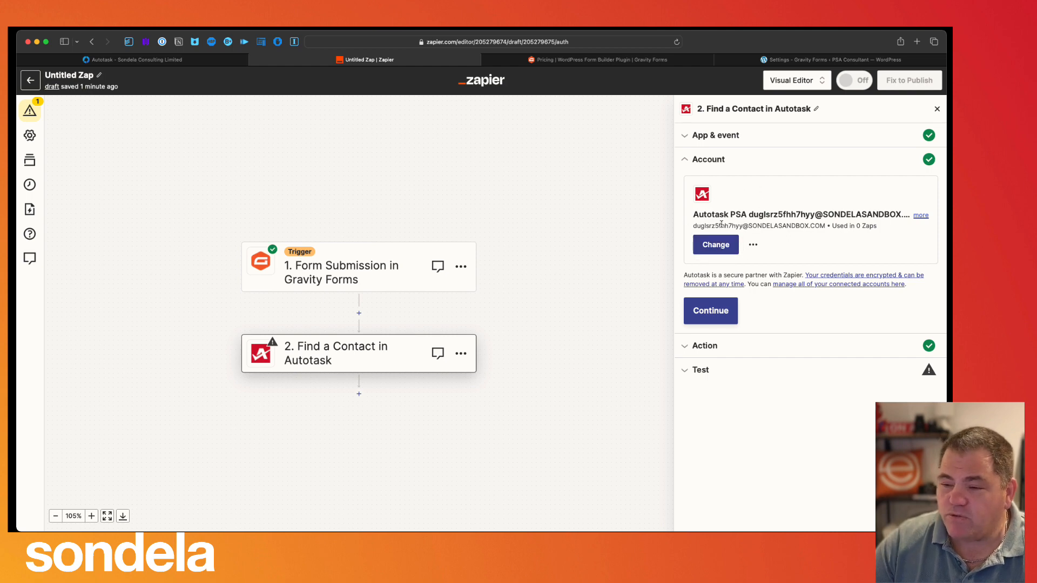
- Keep the connected Autotask PSA account and continue to the Find a Contact search fields
left_click(753, 246)
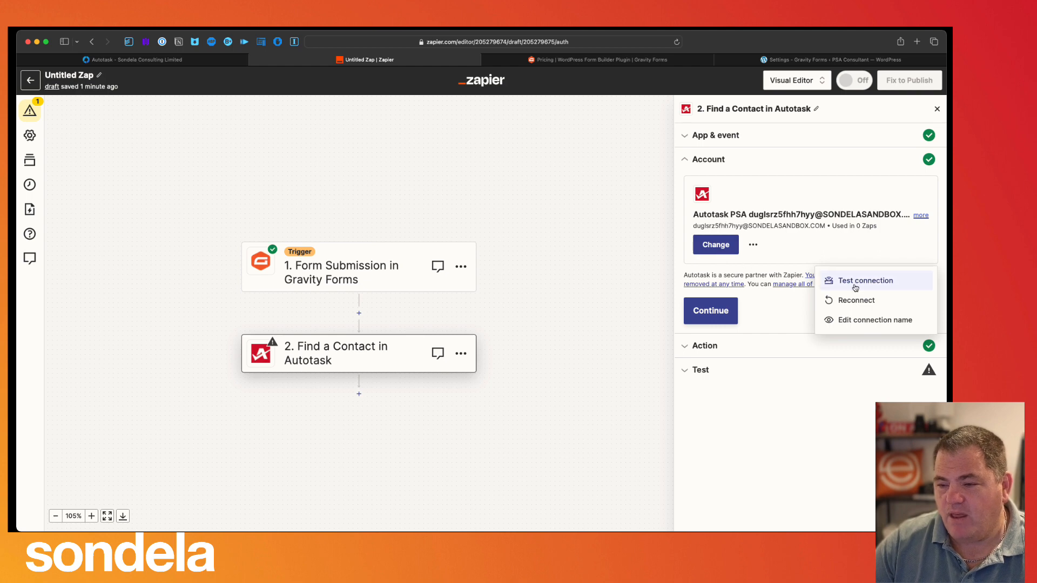
left_click(828, 257)
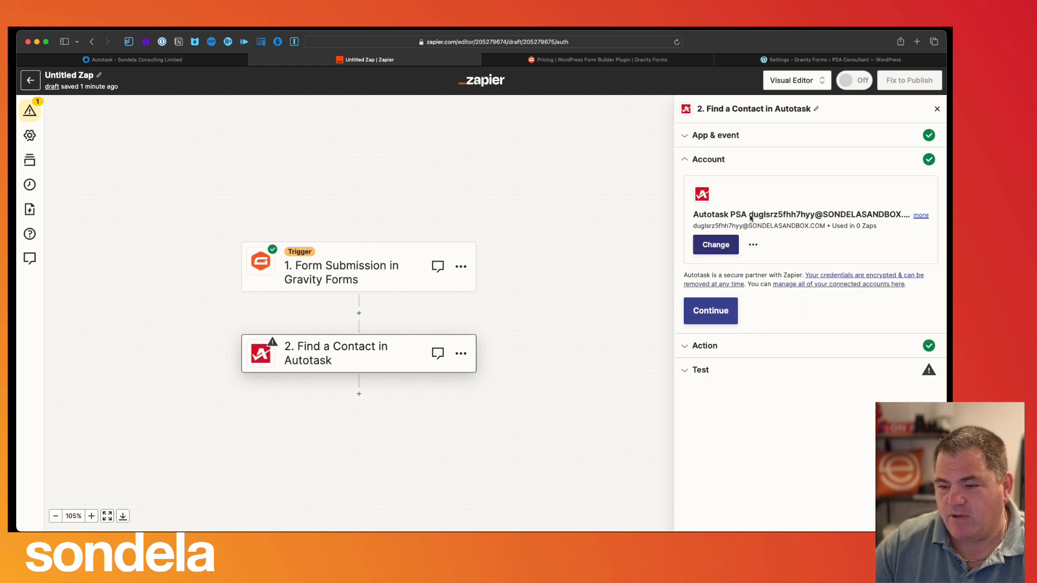
left_click(709, 312)
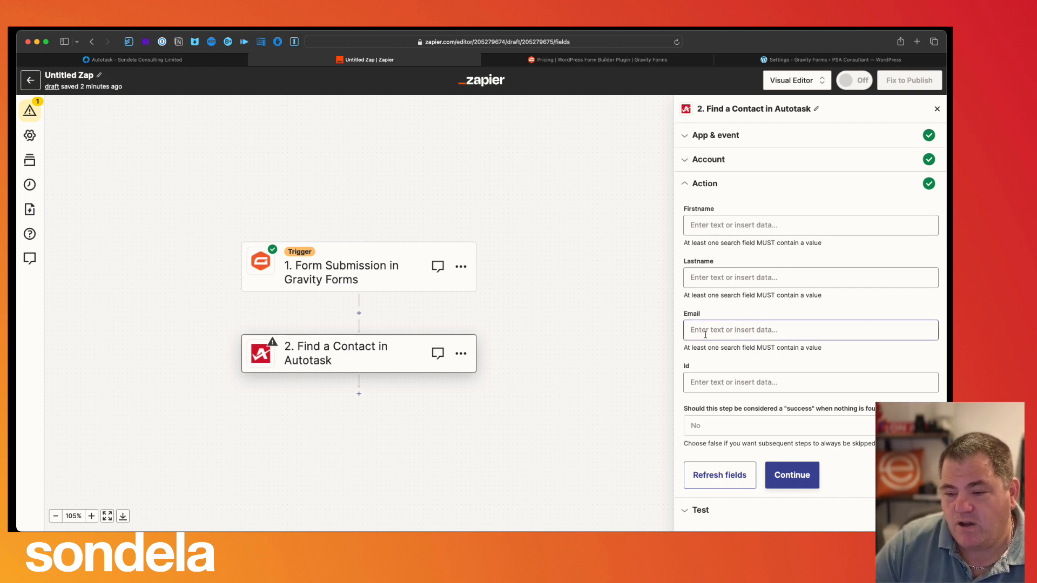
- Map the form's Email Address into the Find a Contact Email field and continue to testing
left_click(705, 335)
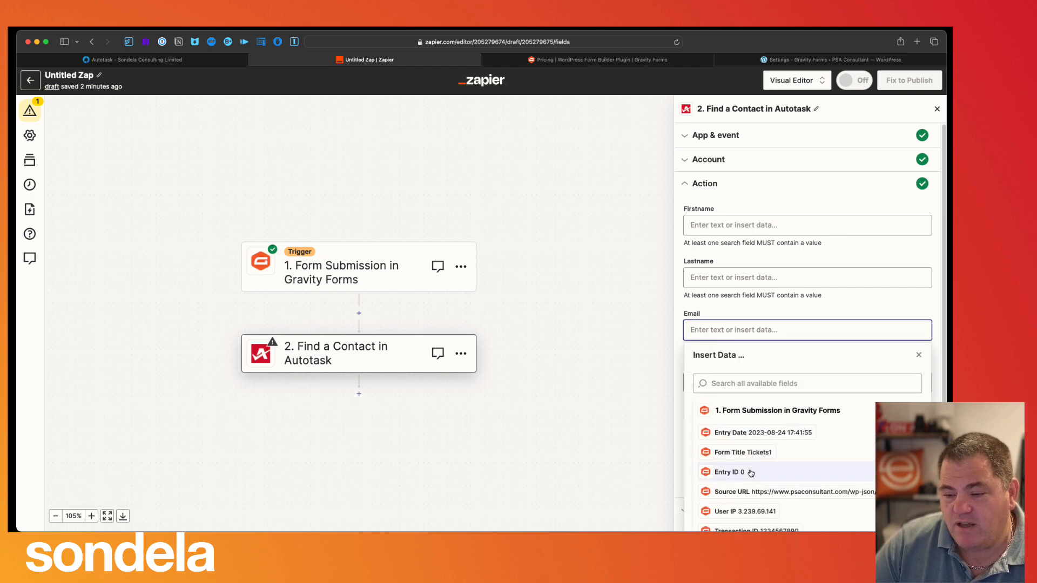
scroll(750, 473, "down", 2)
scroll(751, 473, "down", 5)
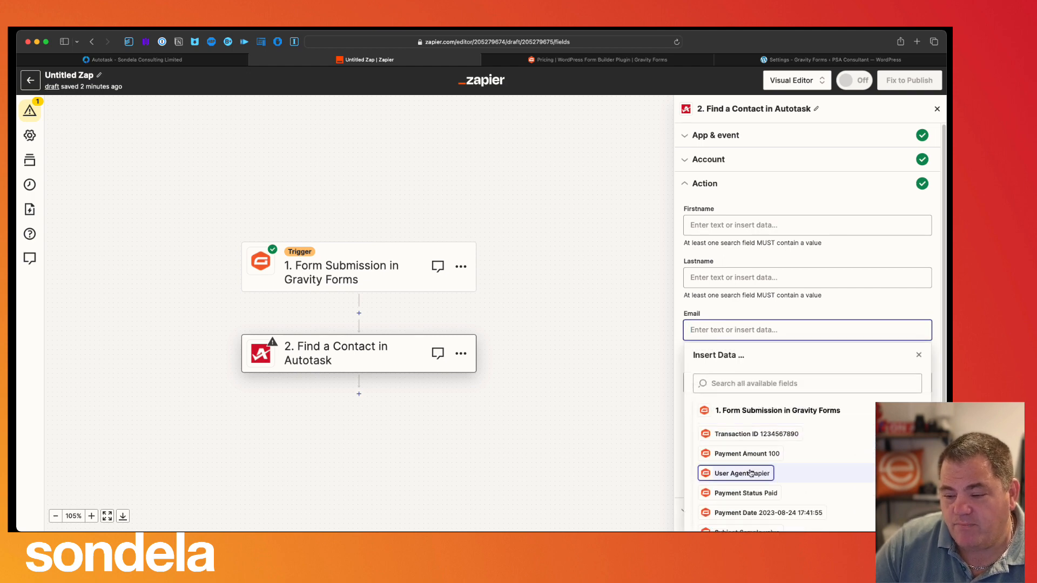
scroll(751, 473, "down", 3)
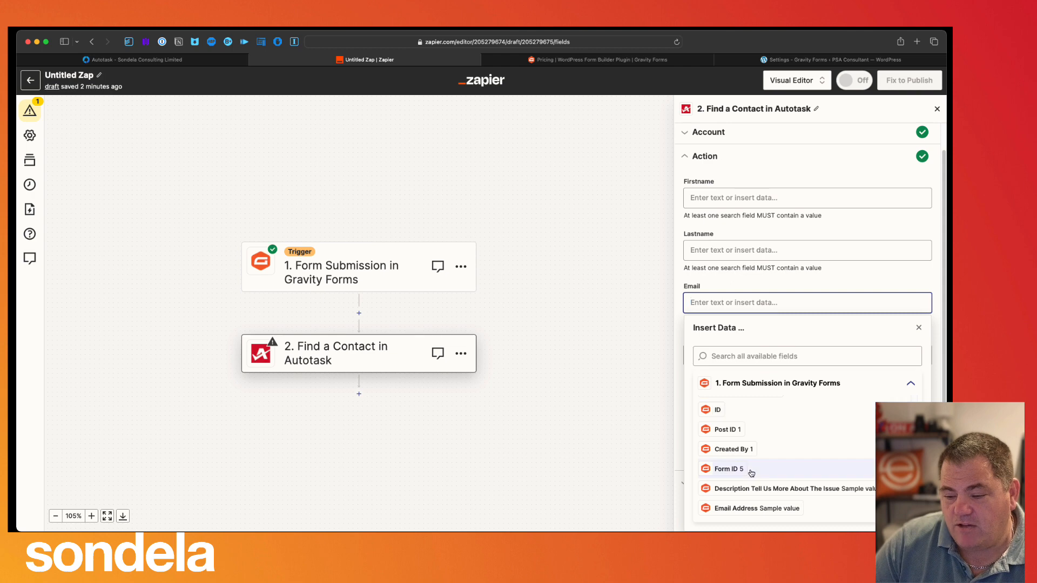
left_click(763, 508)
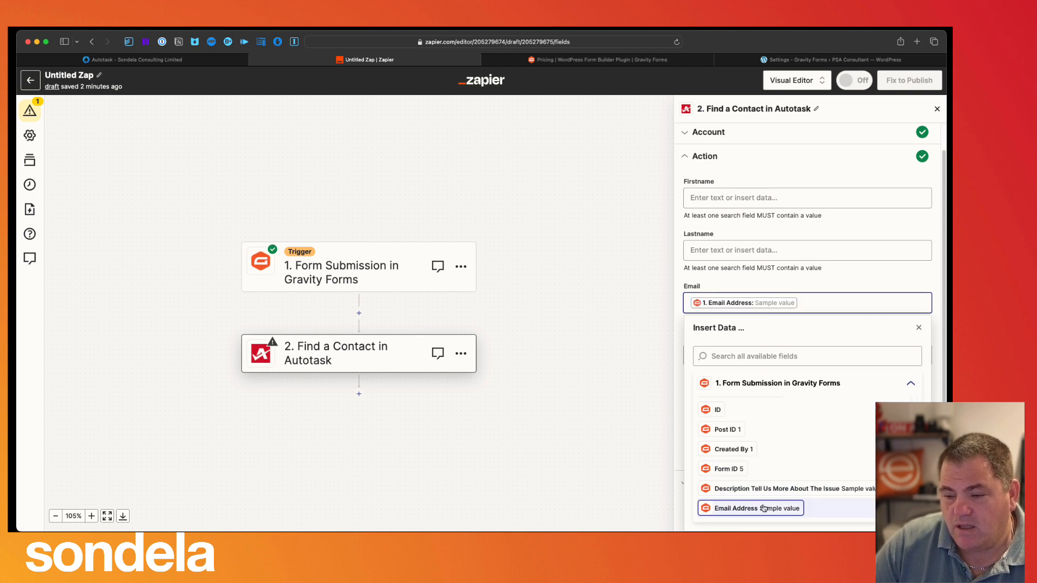
left_click(864, 280)
left_click(864, 280)
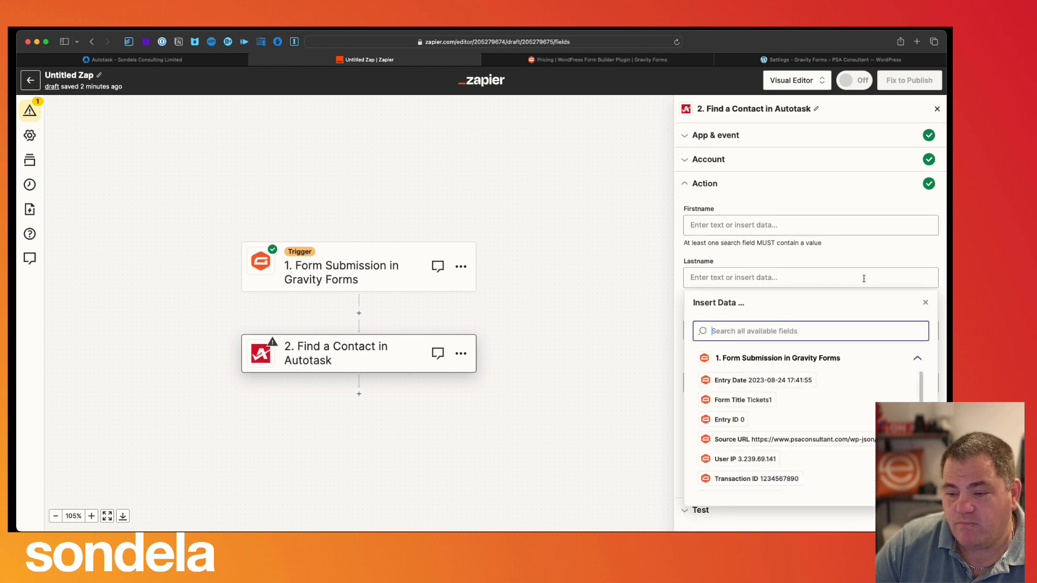
left_click(634, 276)
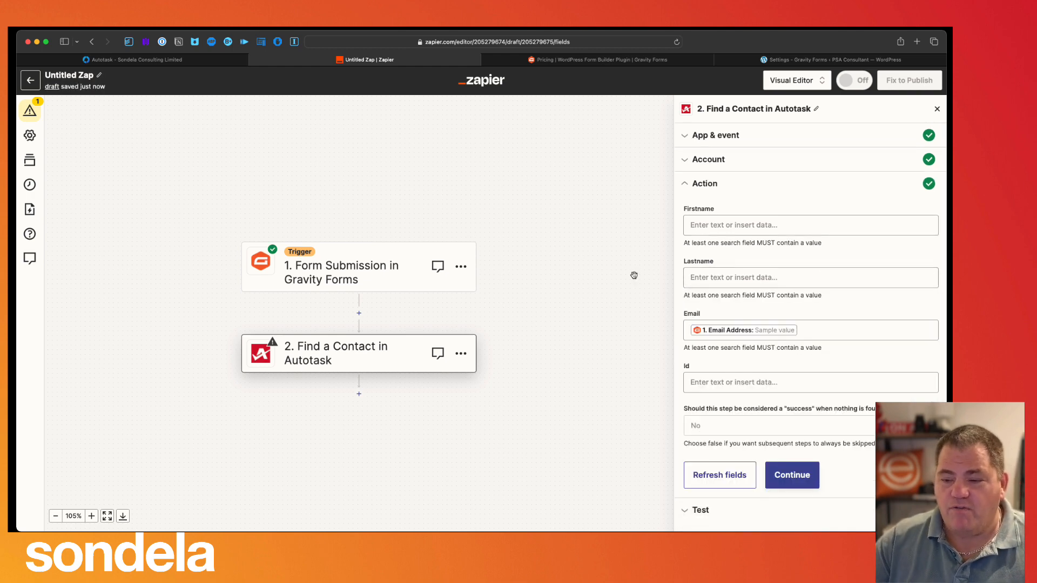
left_click(703, 334)
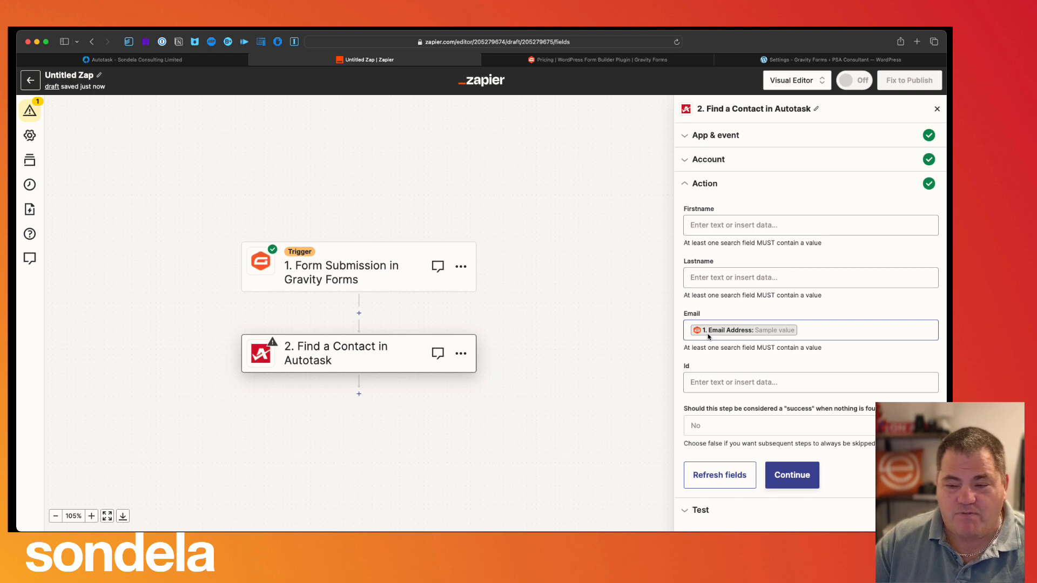
left_click(795, 473)
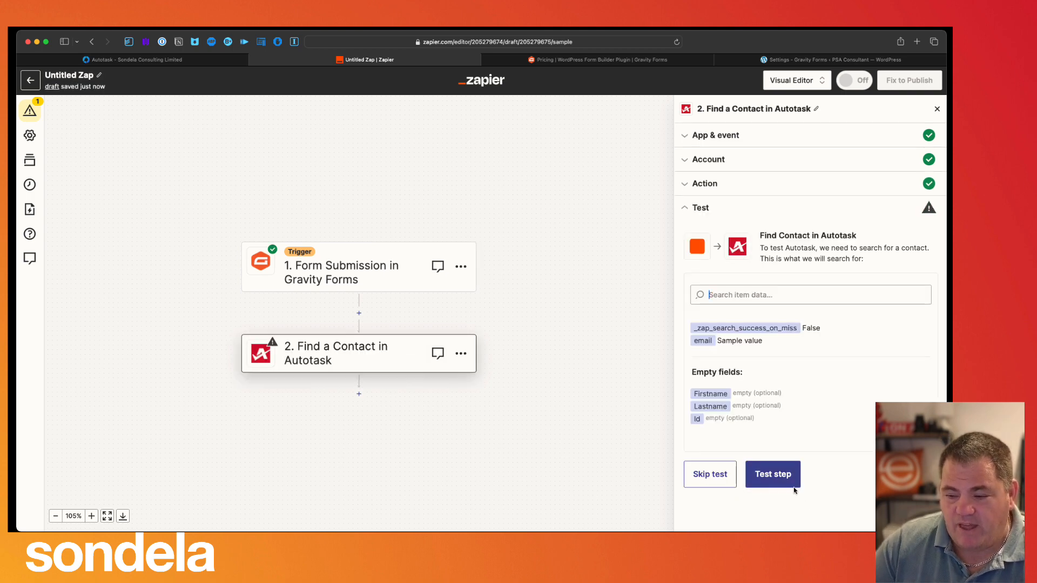
- Test the Find a Contact step twice with no contact found, then go to WordPress REST API settings
left_click(777, 475)
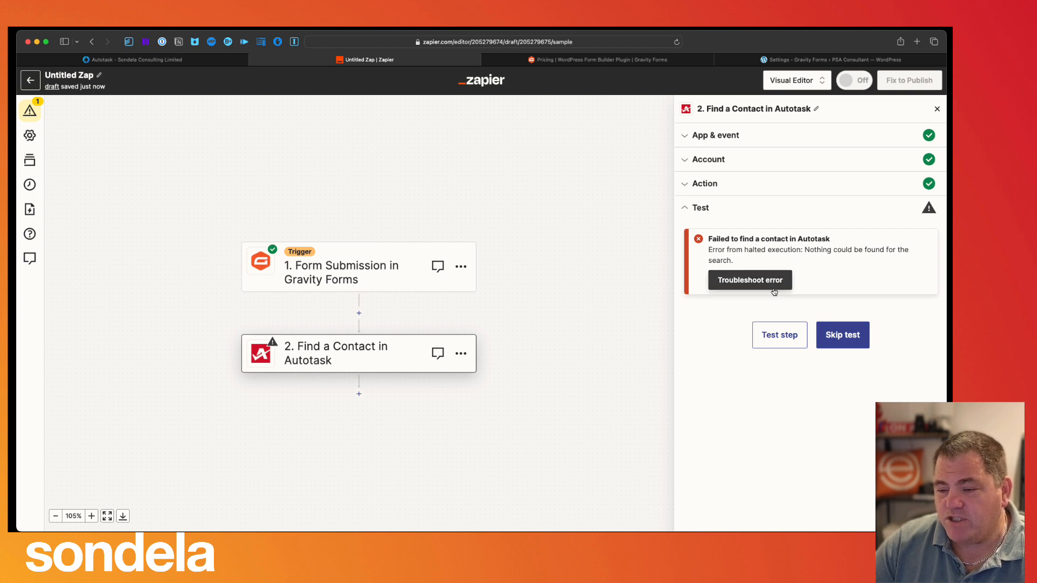
left_click(778, 340)
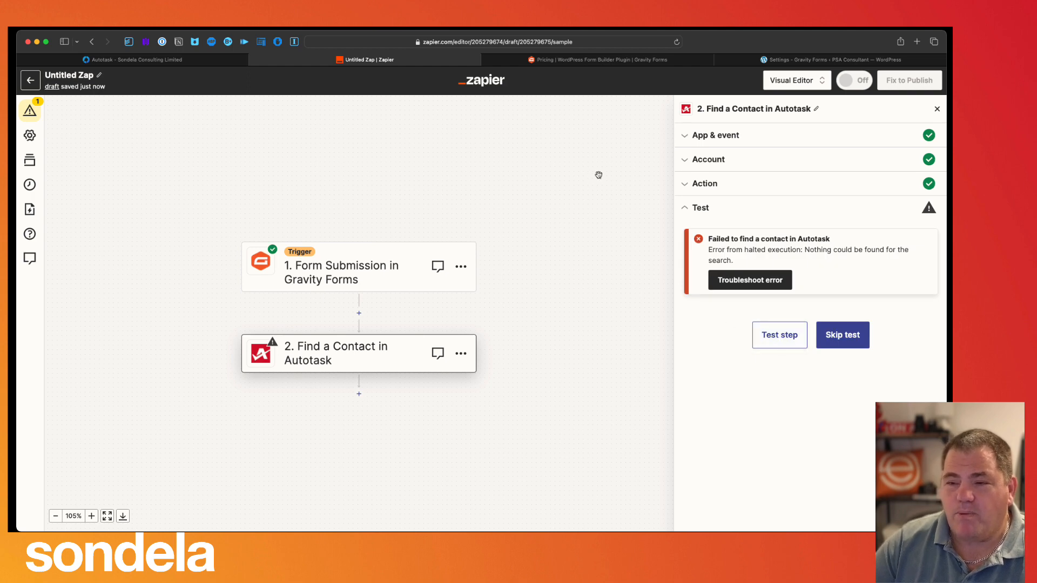
left_click(771, 60)
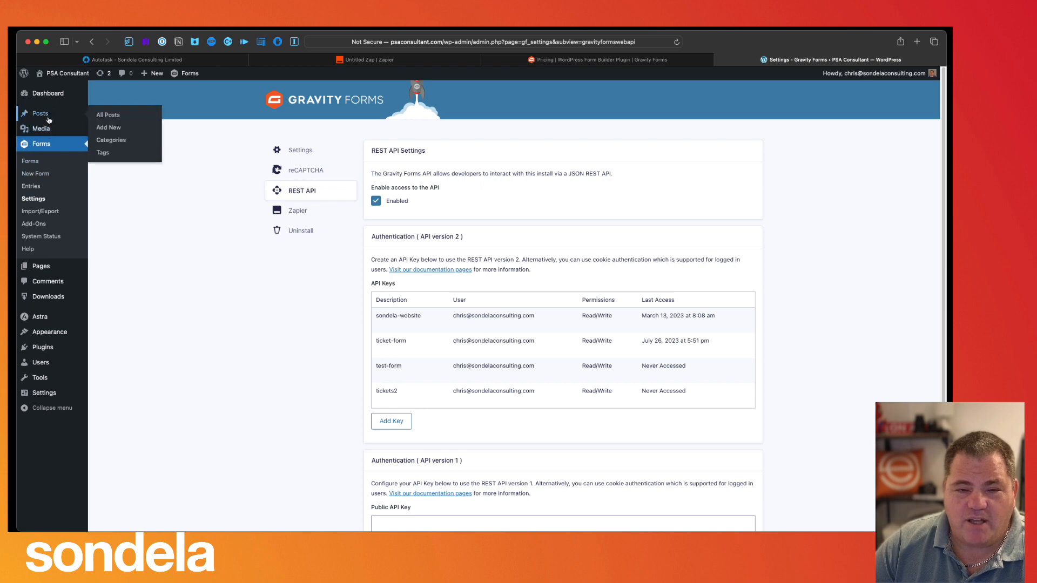
- Create a new WordPress page with the Tickets1 form shortcode, publish it and preview it
mouse_move(51, 272)
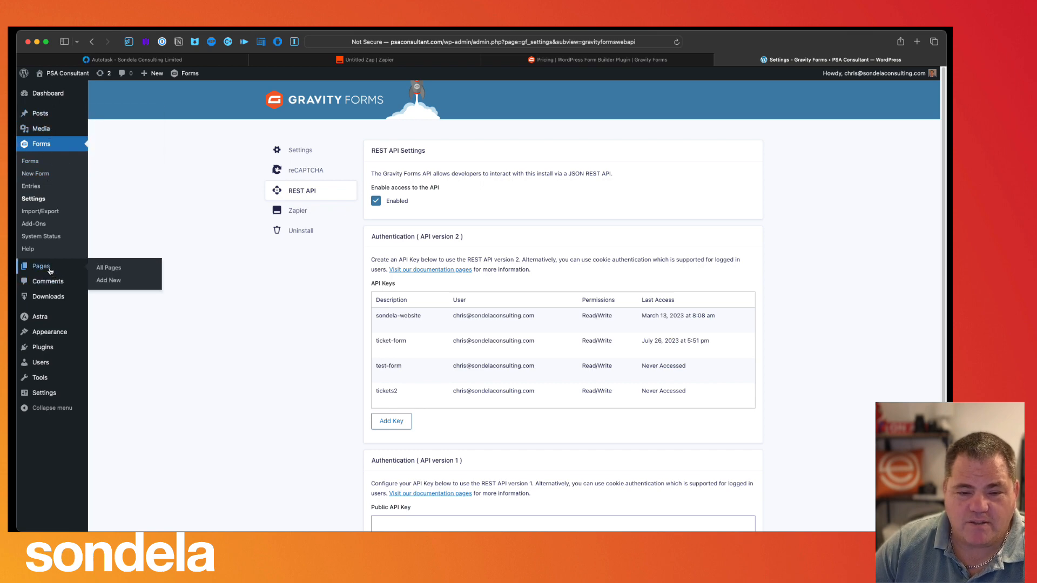
left_click(108, 280)
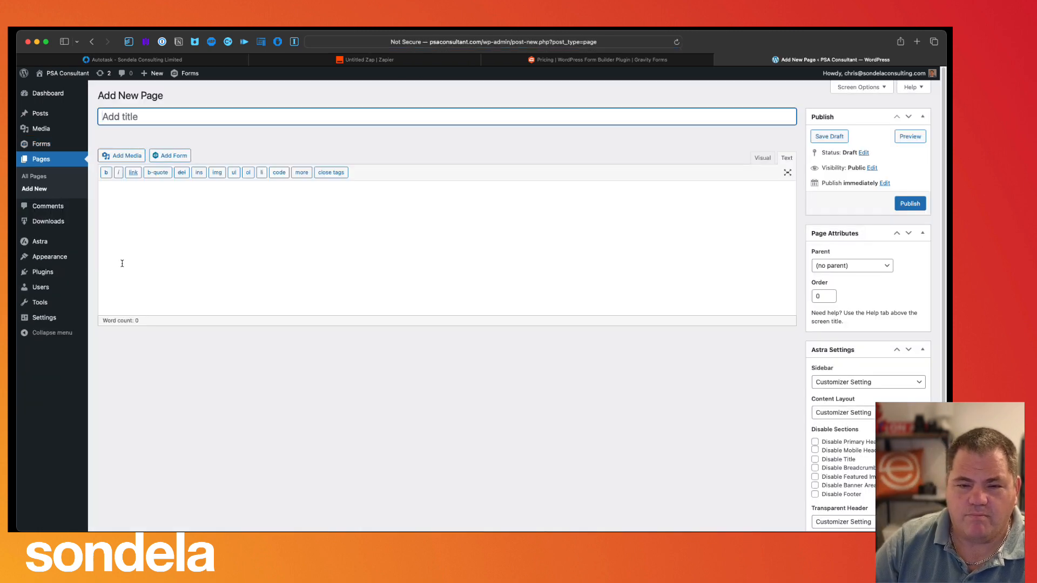
left_click(155, 211)
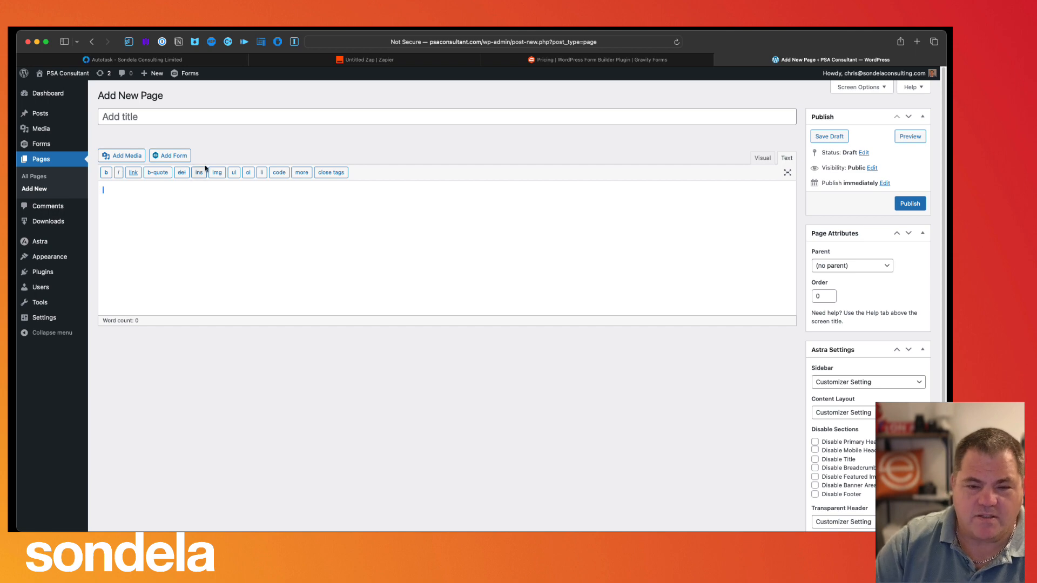
left_click(173, 156)
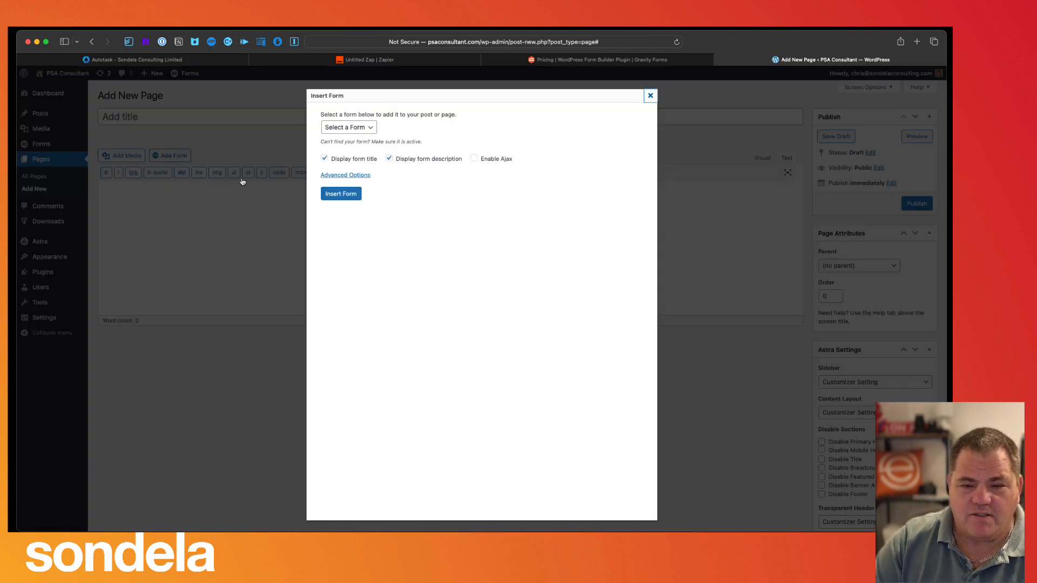
left_click(345, 127)
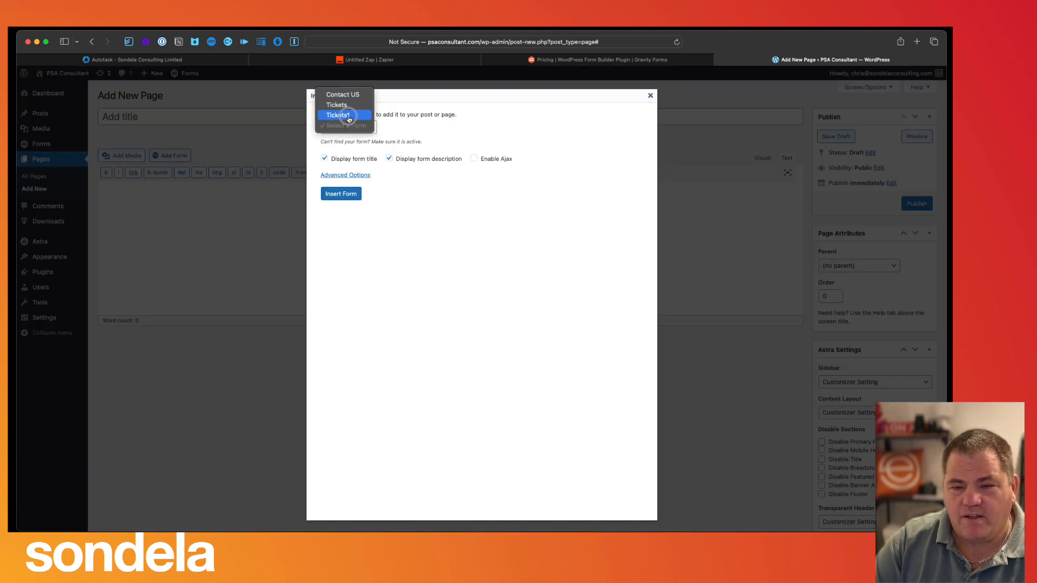
left_click(346, 115)
left_click(346, 193)
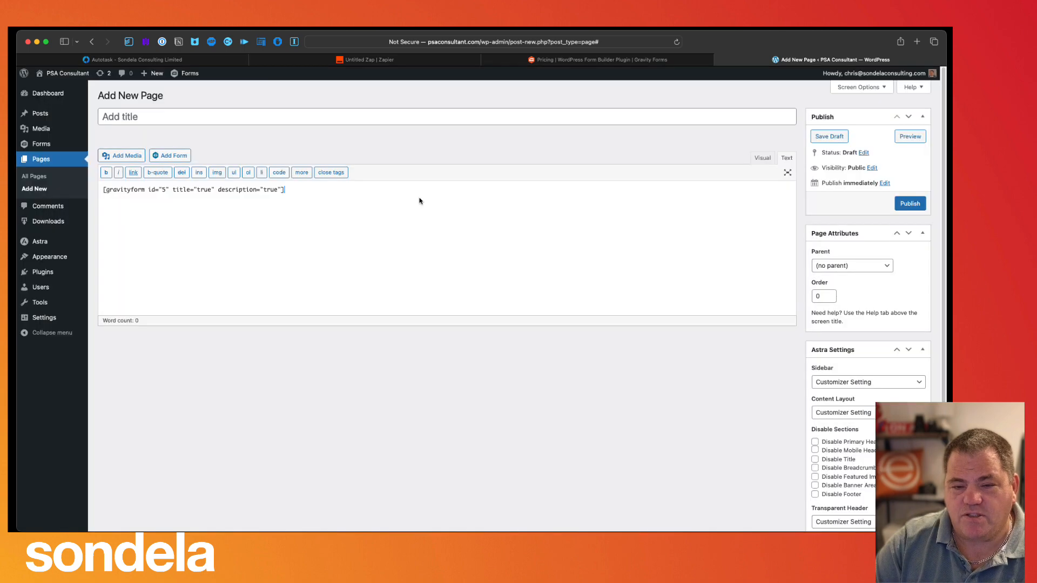
left_click(909, 205)
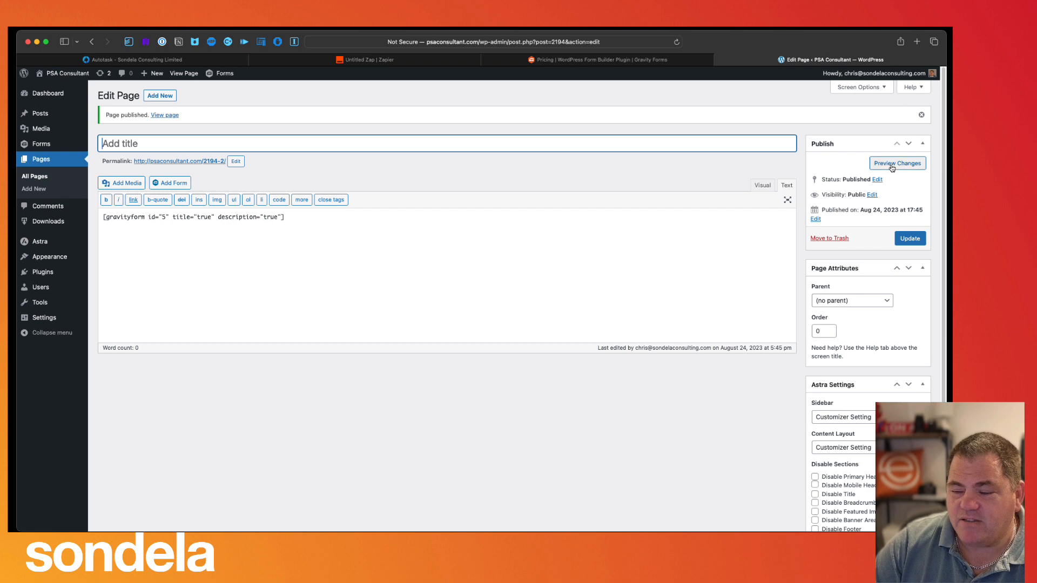
left_click(892, 163)
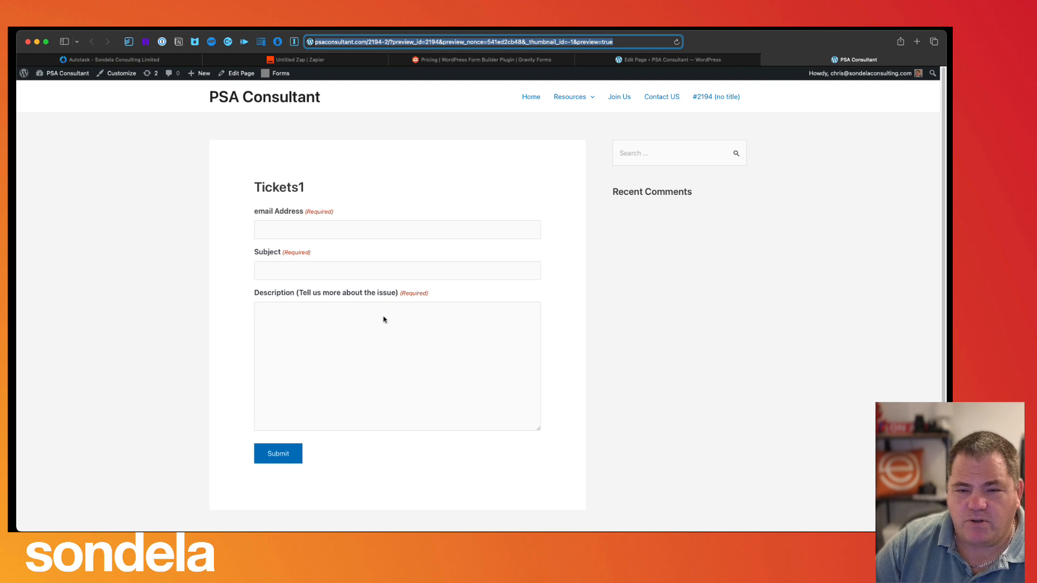
- Submit a test Tickets1 entry with an email address and subject 'Help me now', then view Gravity Forms pricing
left_click(303, 233)
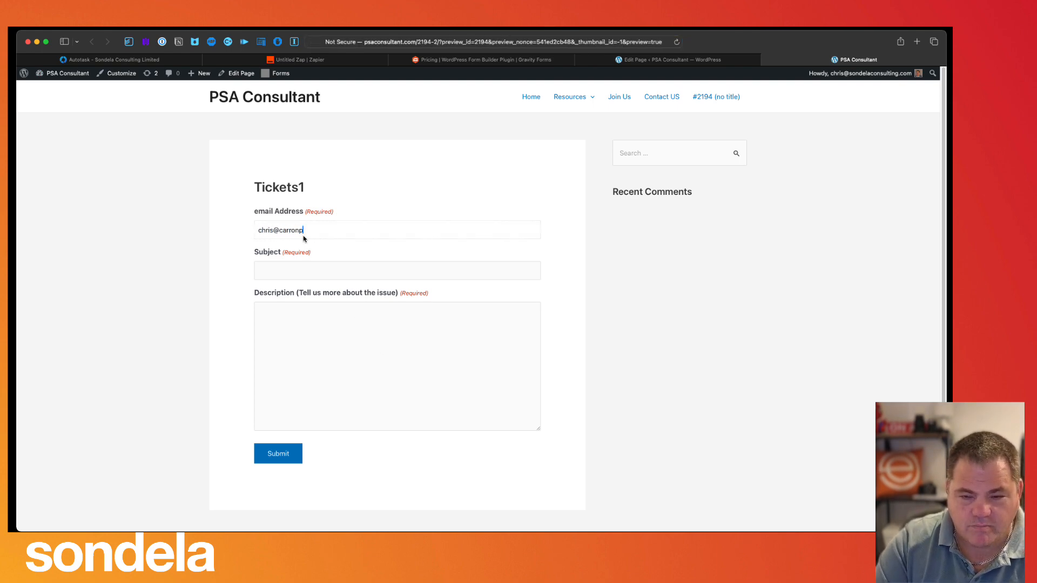
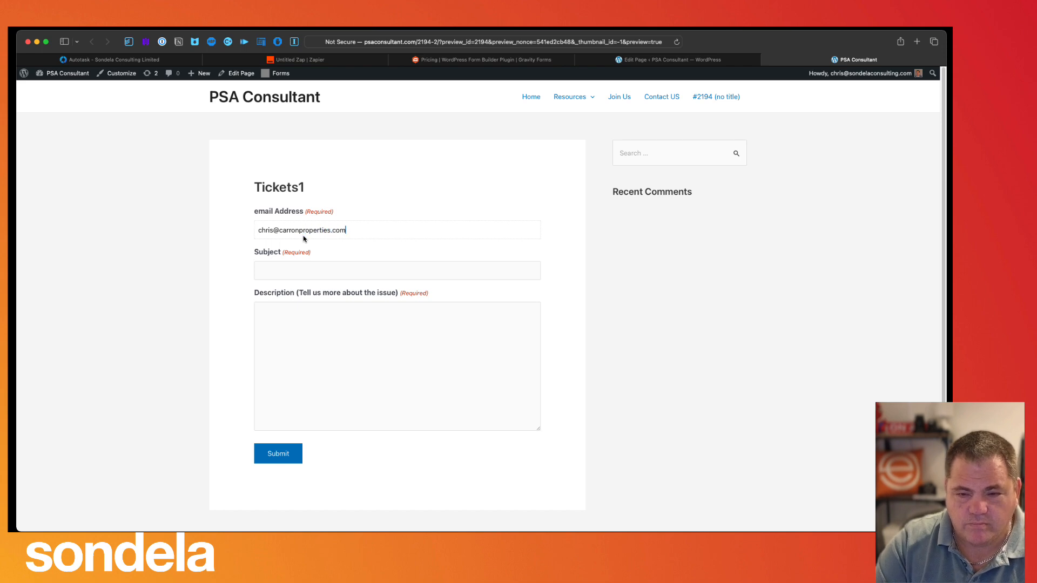
key("Tab")
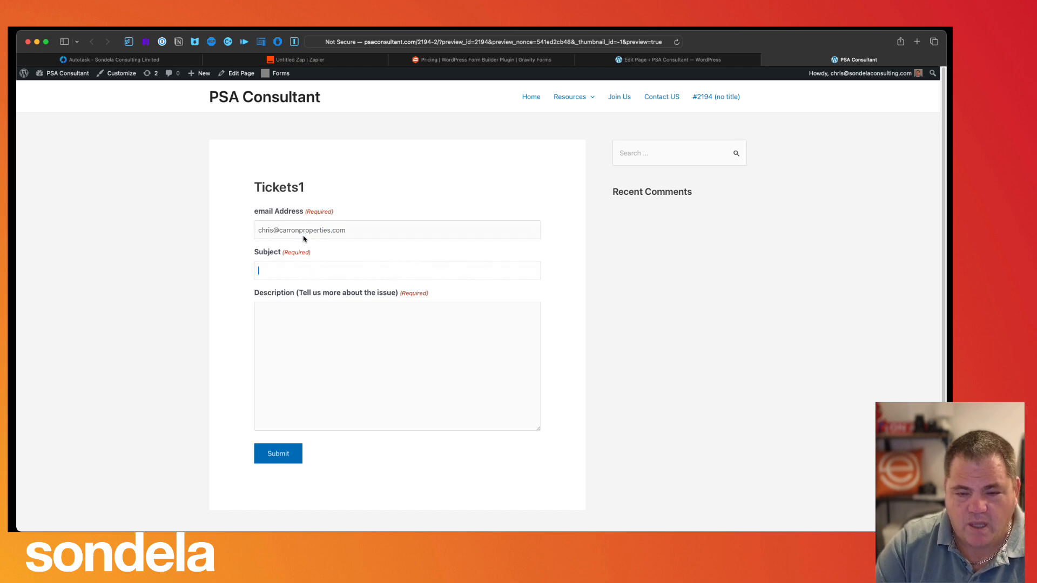
type("Help me no")
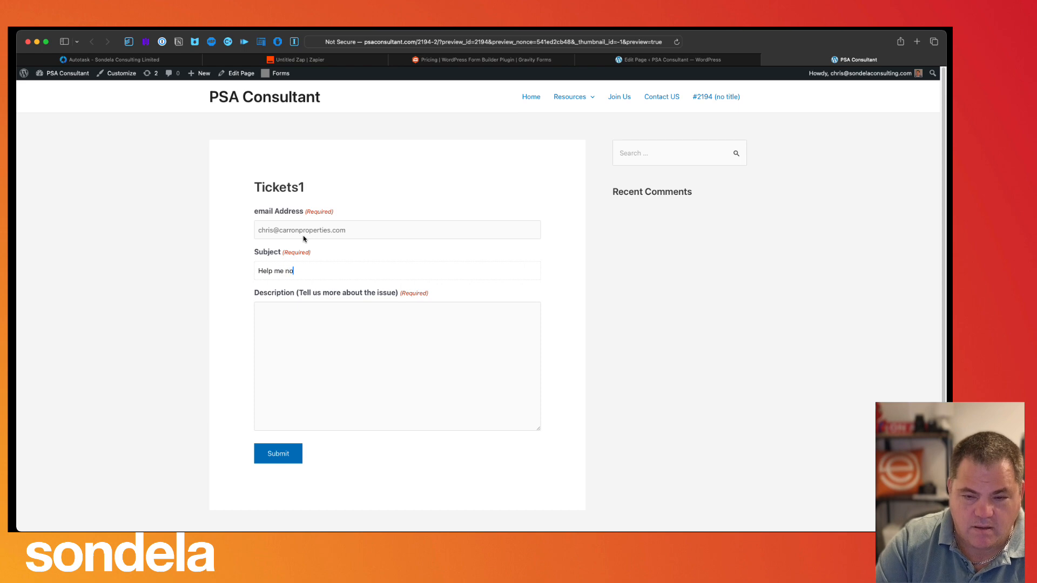
type("w")
key("Tab")
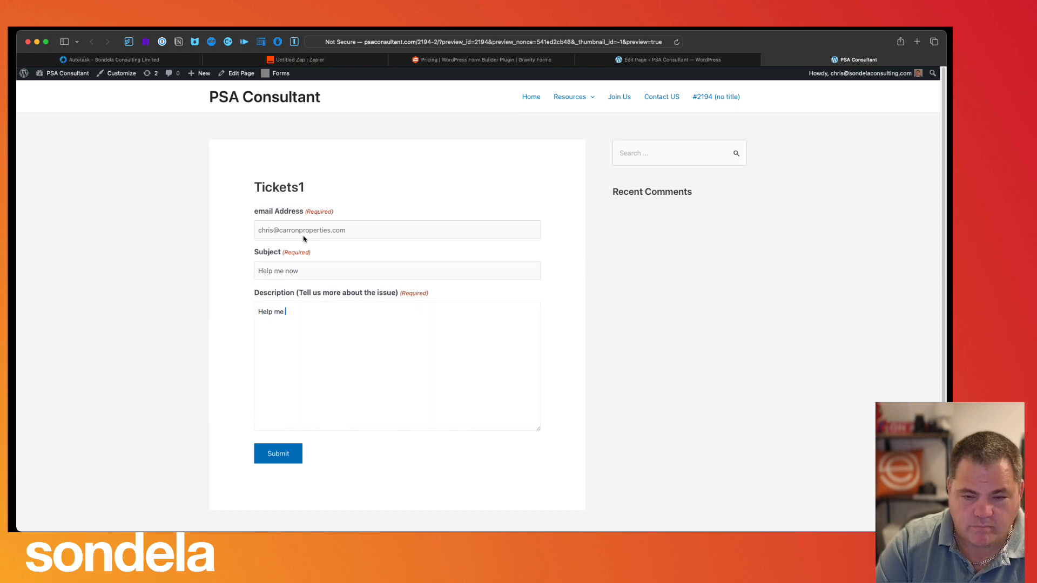
left_click(274, 454)
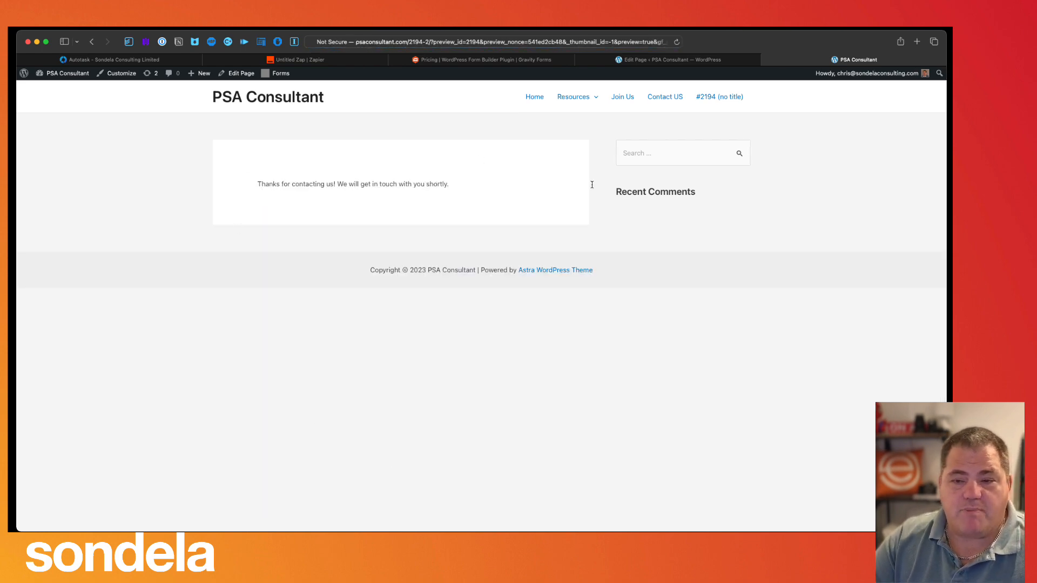
left_click(498, 61)
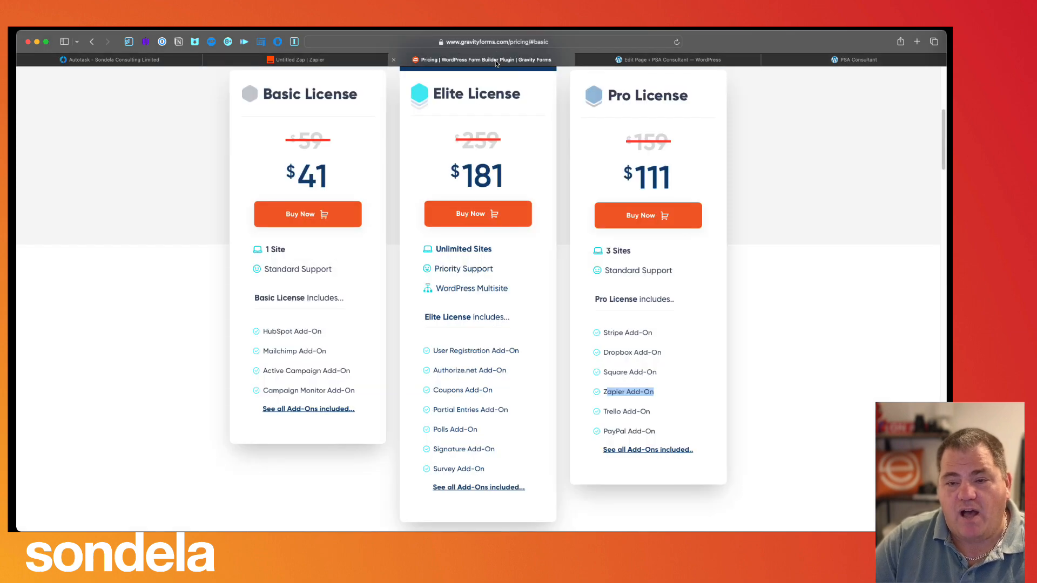
- Retest Find Contact, check the troubleshooting help, skip the test, then run it again
left_click(305, 60)
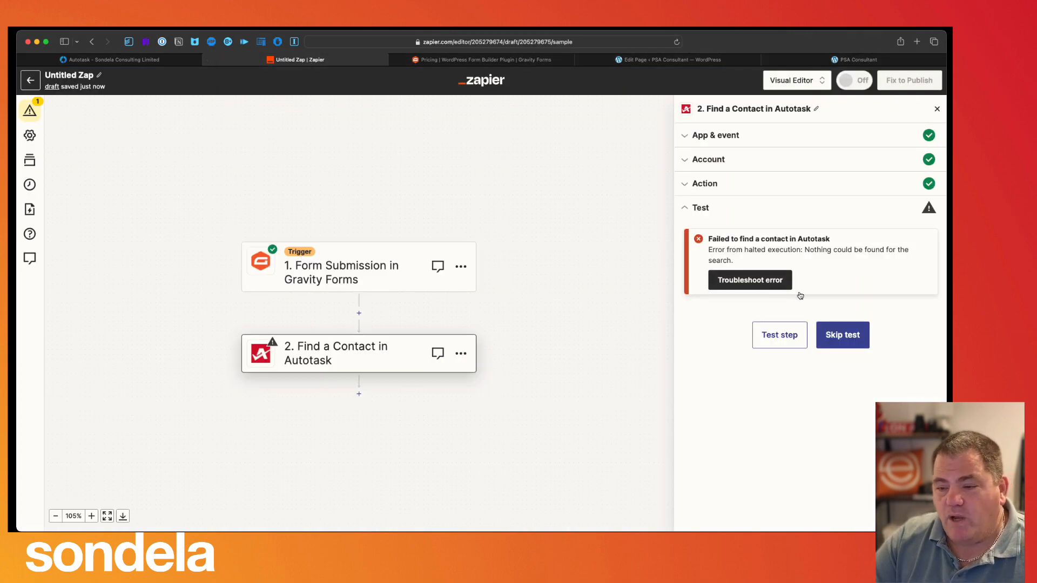
left_click(799, 339)
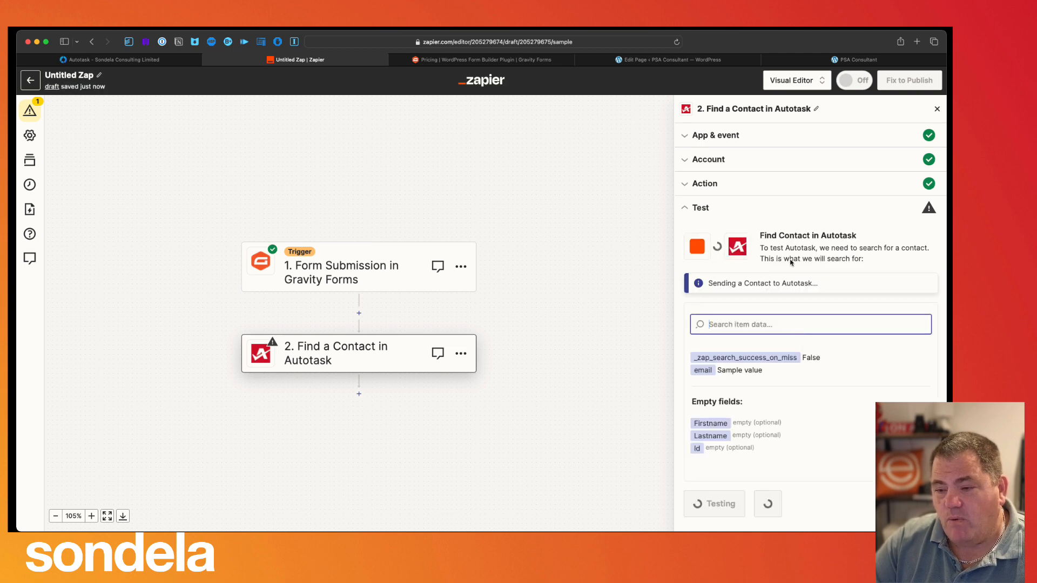
left_click(783, 282)
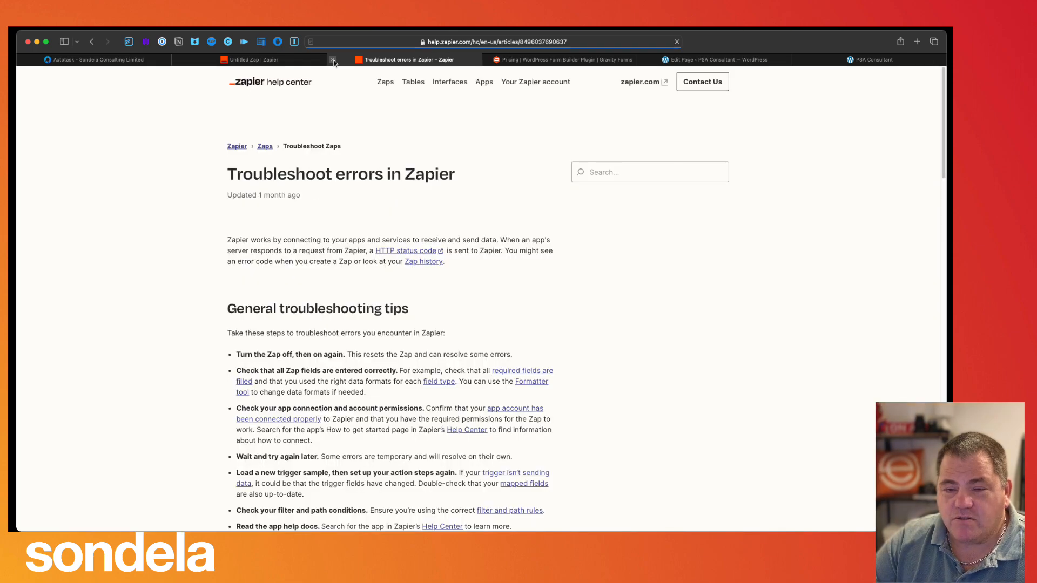
left_click(336, 60)
left_click(841, 339)
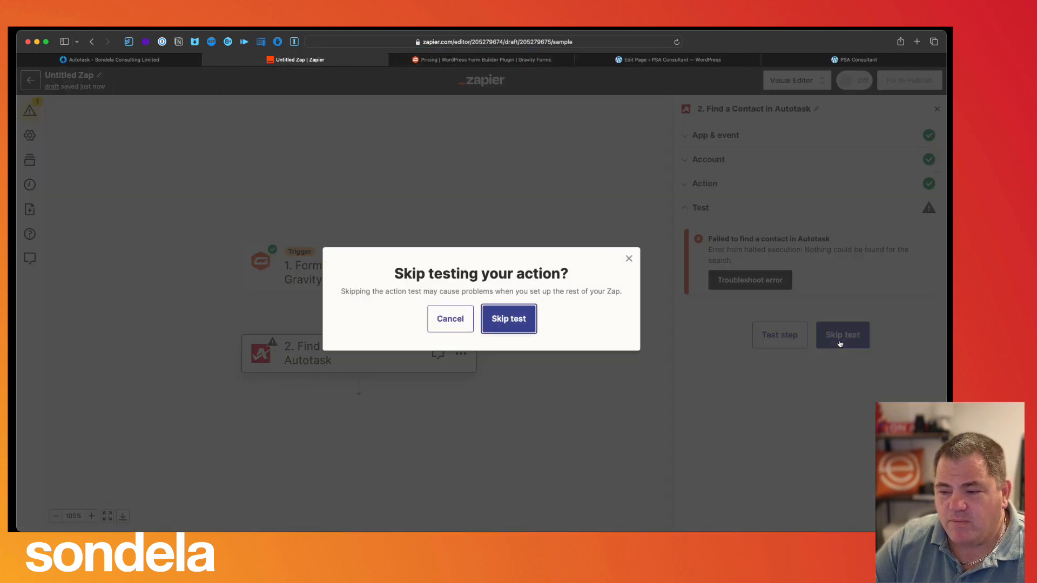
left_click(487, 322)
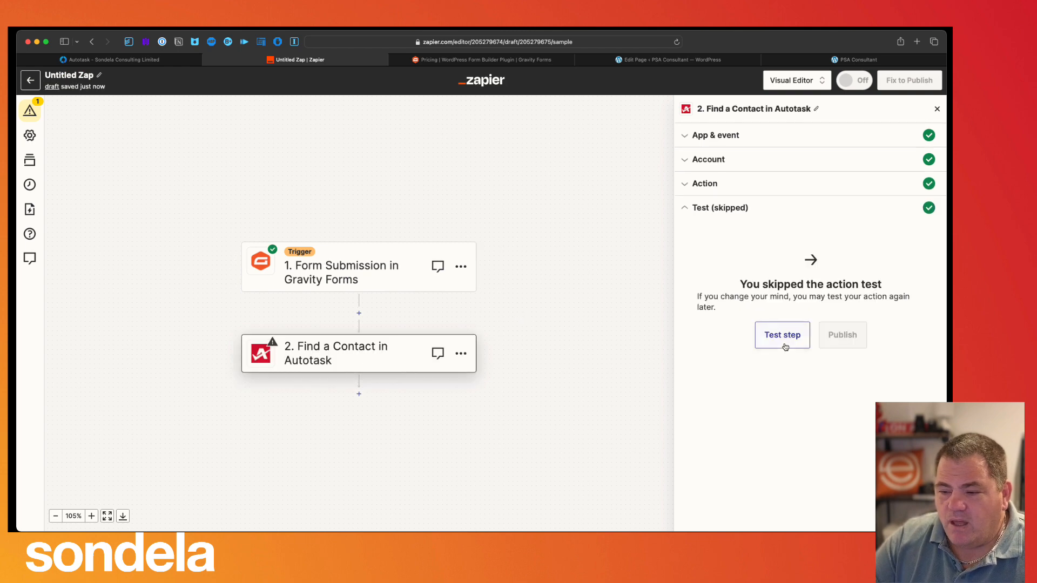
left_click(787, 343)
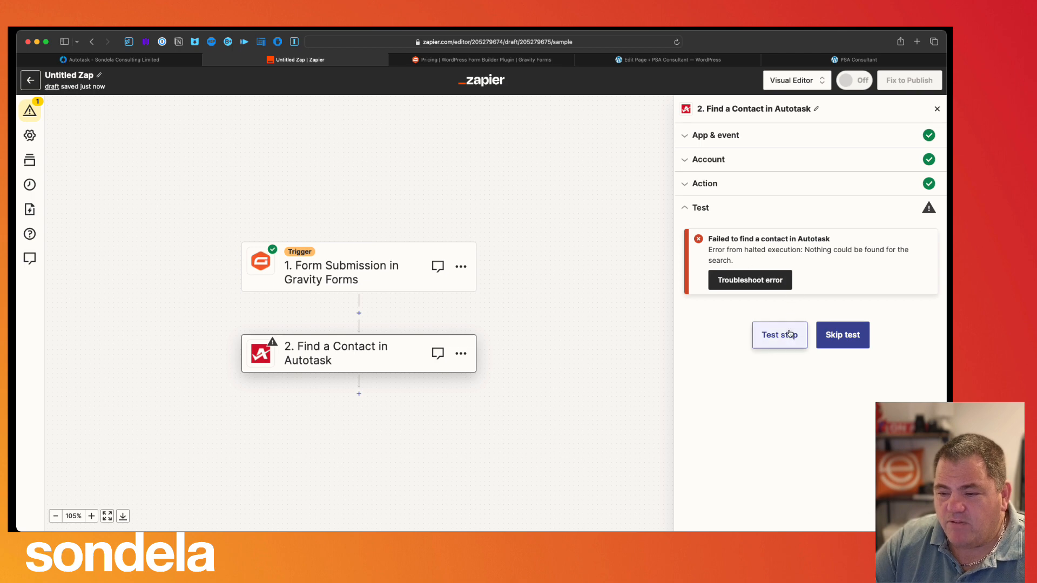
- Remap the Email search field to the form's Email Address, retest, and refresh the fields
left_click(739, 185)
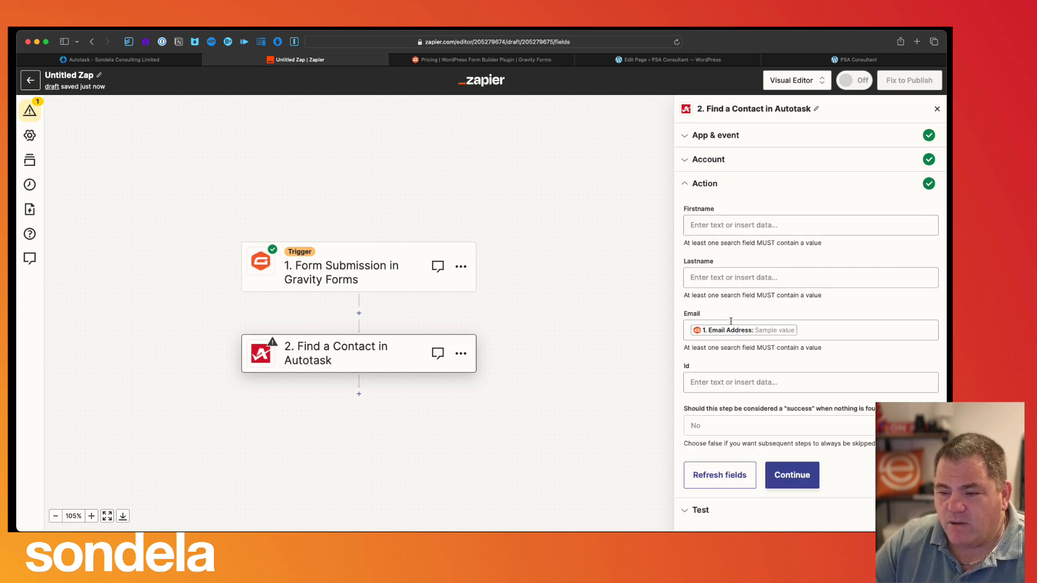
left_click(830, 331)
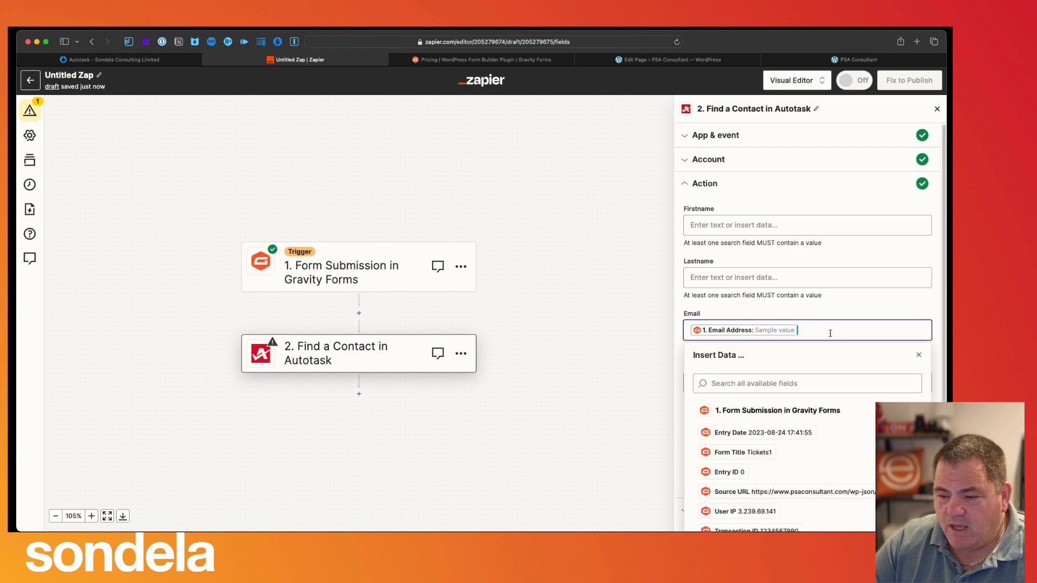
key("BackSpace")
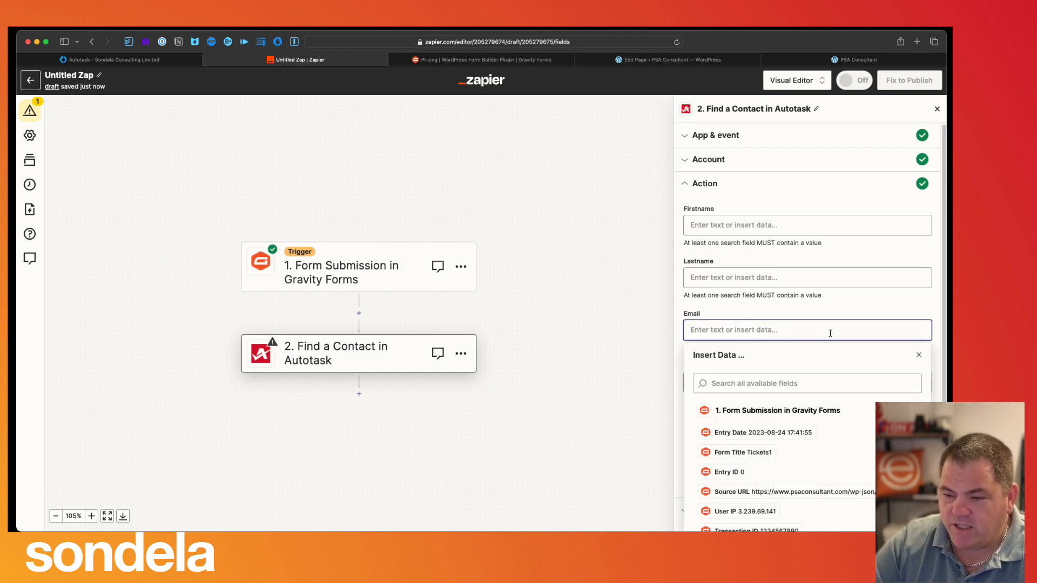
scroll(832, 438, "down", 2)
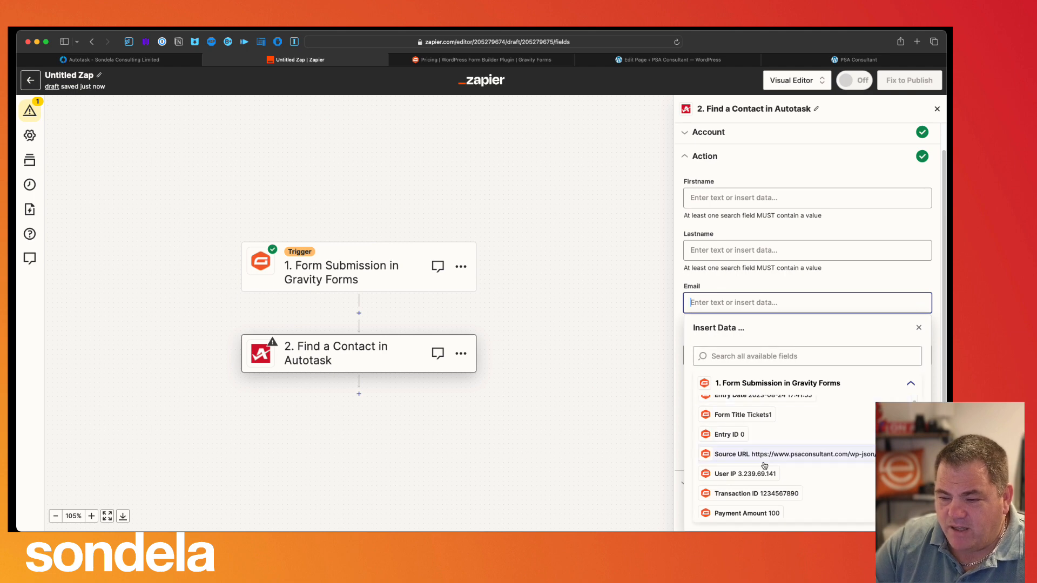
scroll(761, 503, "down", 5)
left_click(761, 505)
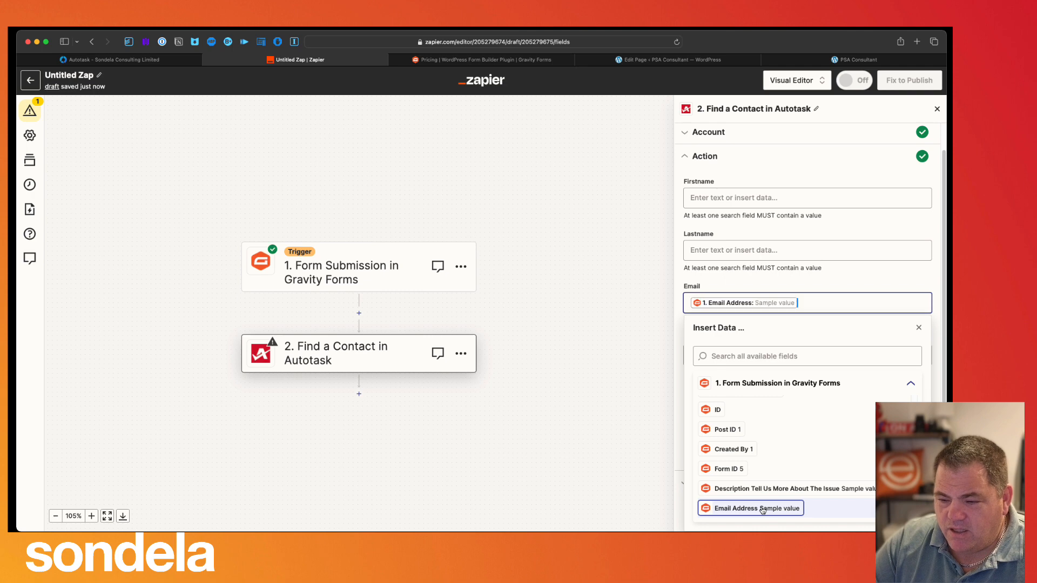
left_click(762, 274)
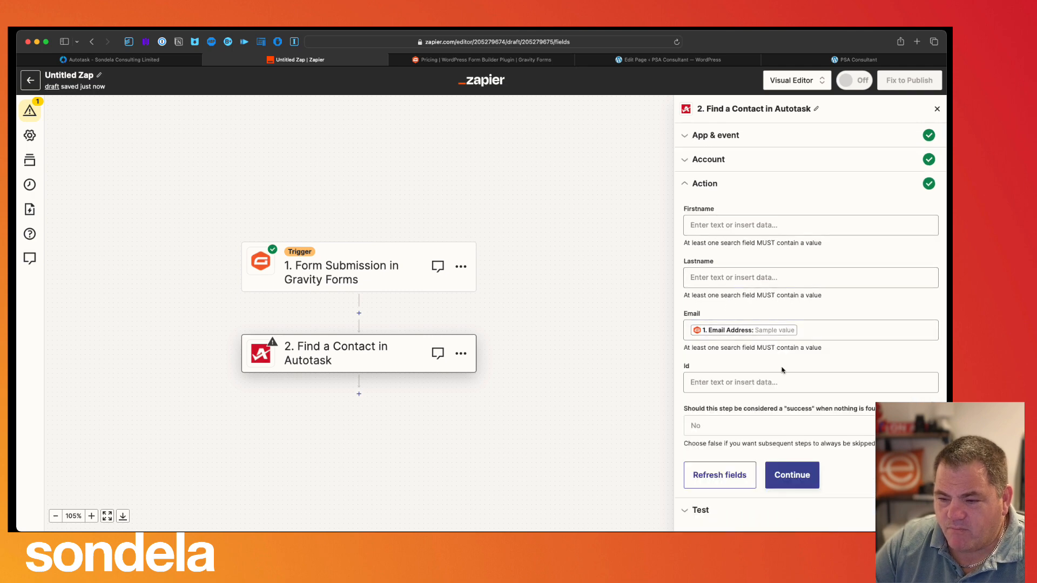
left_click(791, 475)
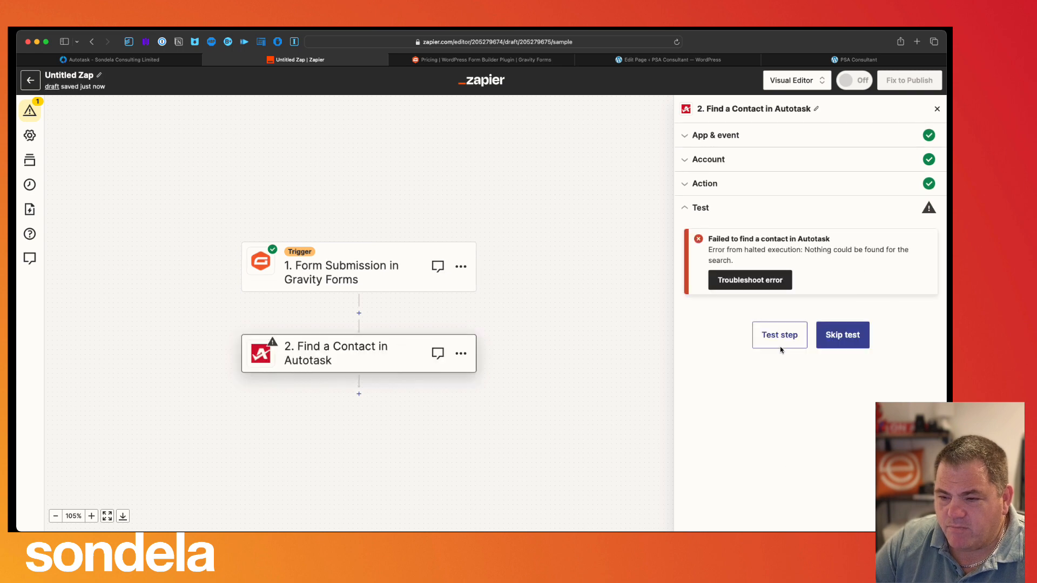
left_click(705, 183)
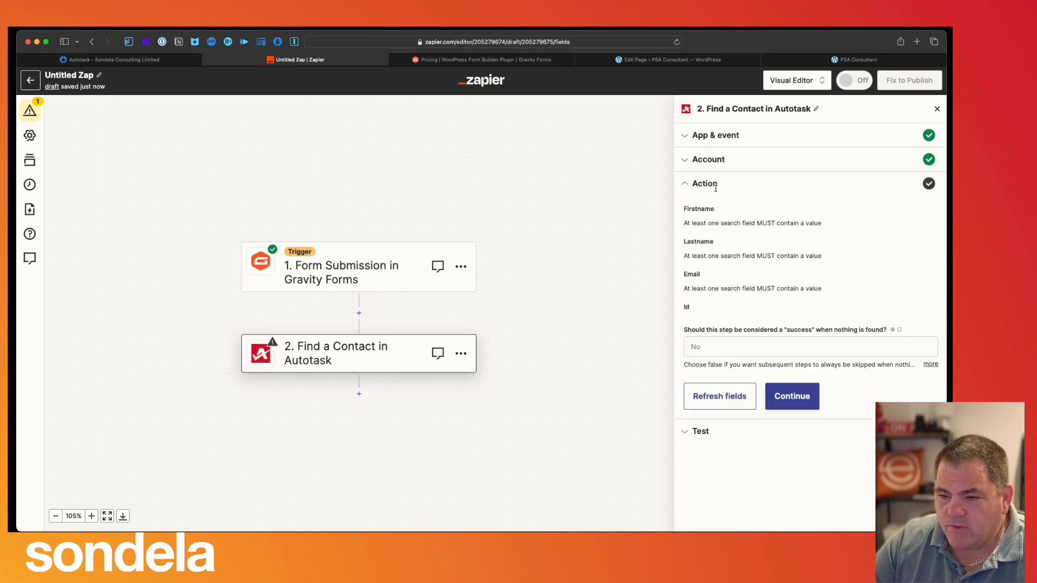
left_click(715, 475)
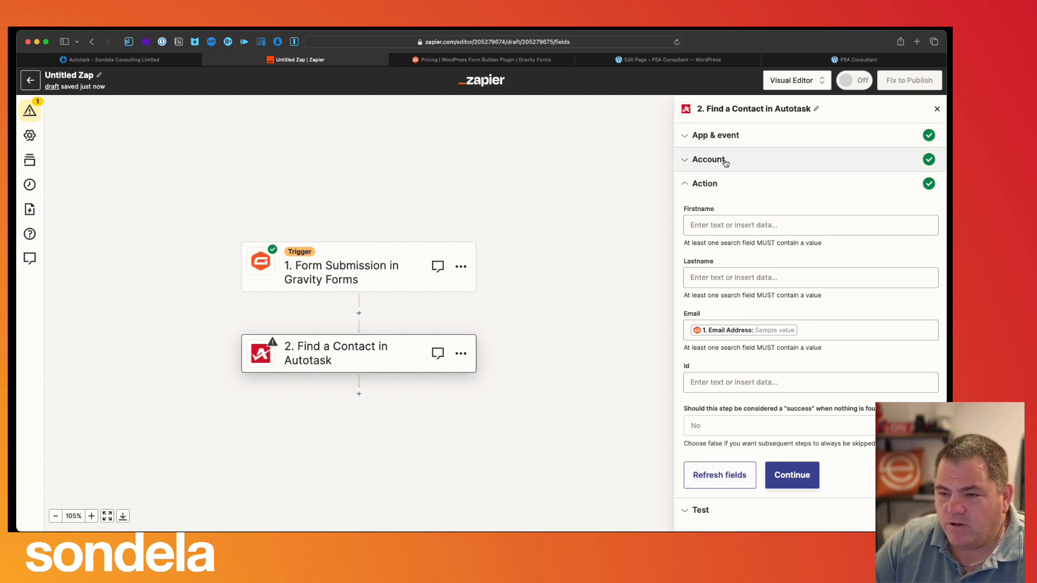
- Reconfirm the Gravity Forms trigger and use Form Submission B (entry 344, 'Help me now') as sample
left_click(337, 273)
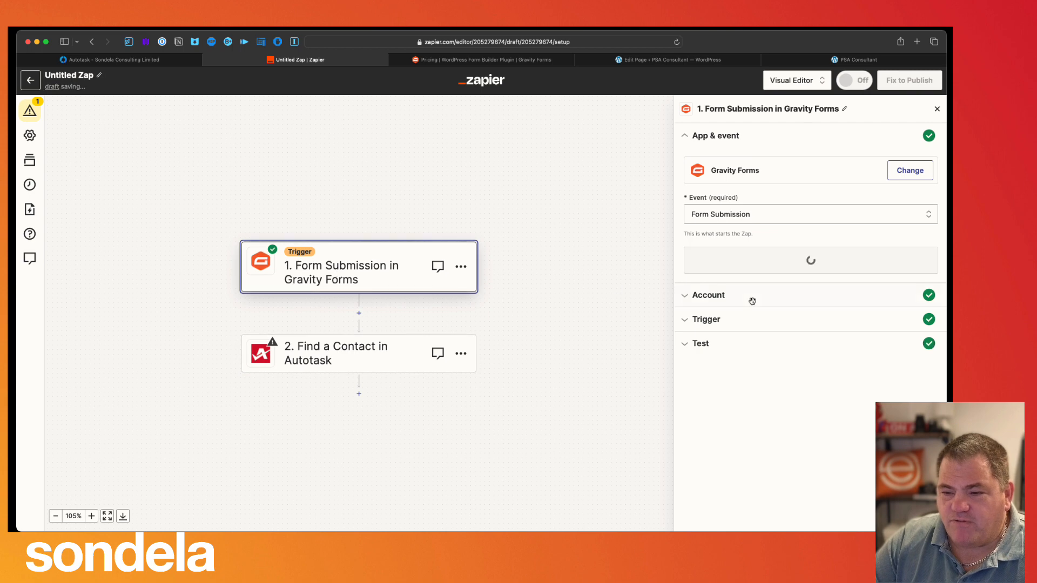
left_click(746, 268)
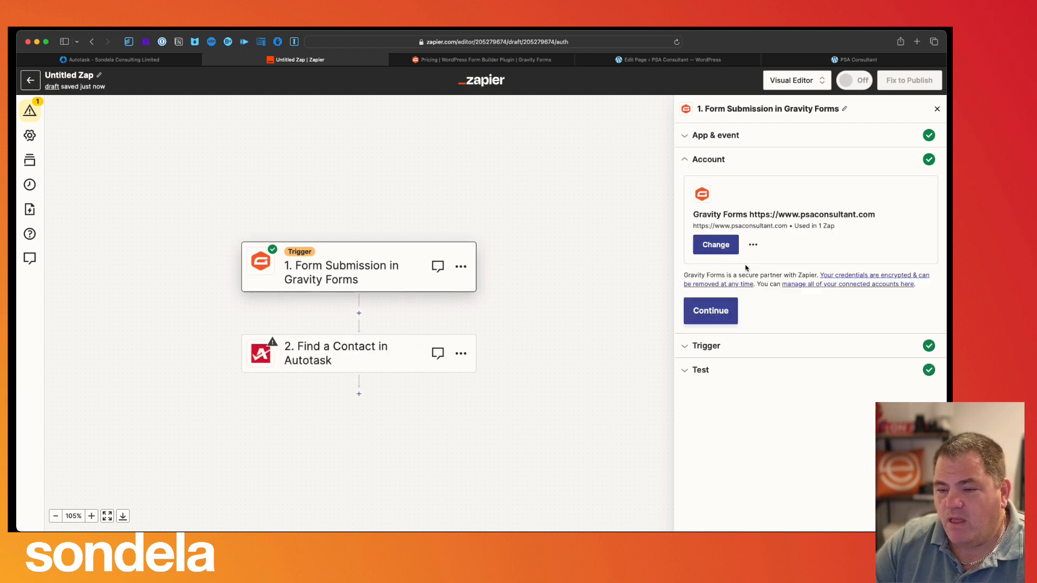
left_click(727, 306)
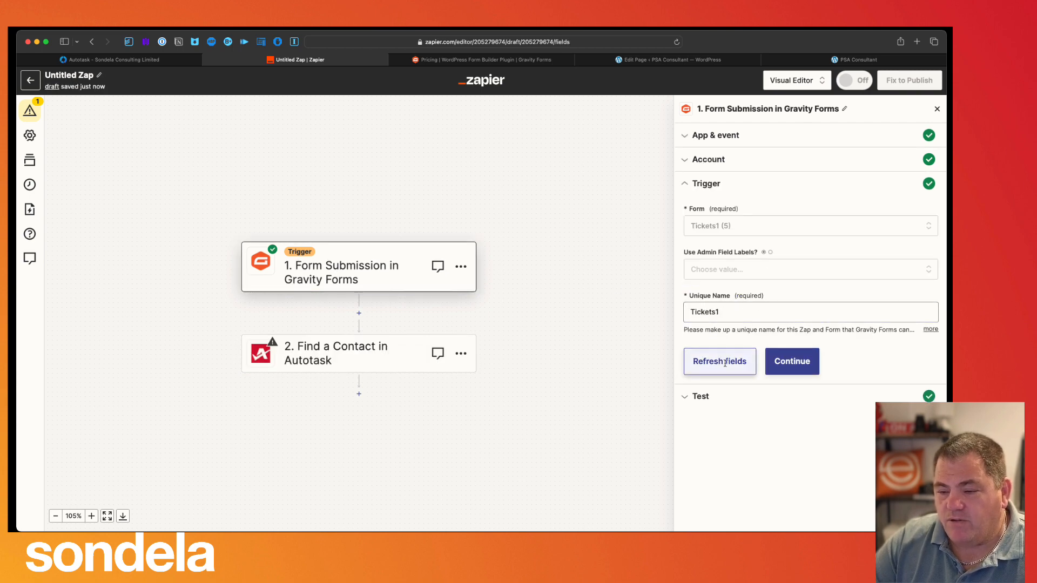
left_click(780, 362)
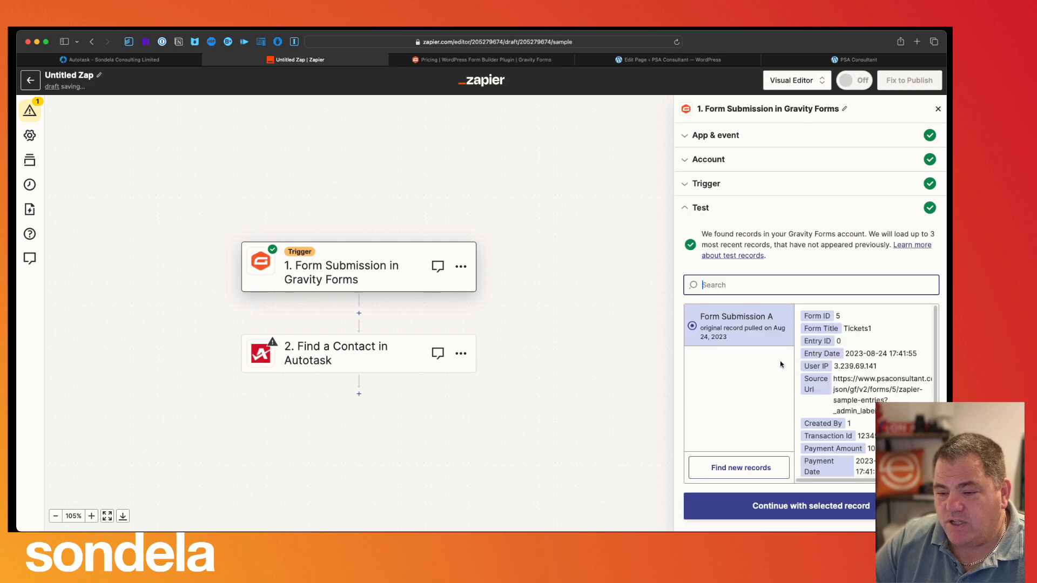
left_click(736, 467)
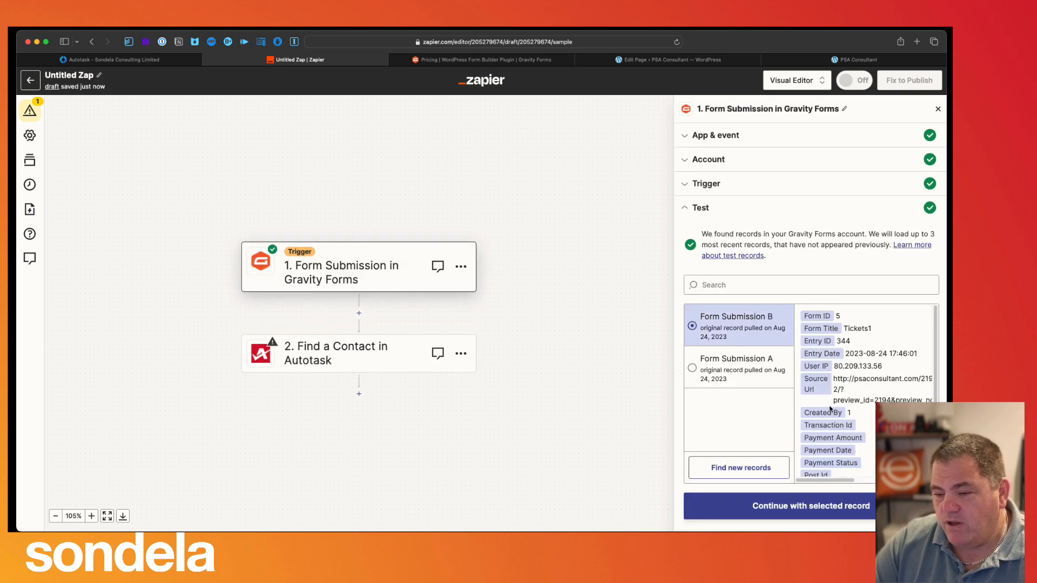
scroll(847, 440, "down", 5)
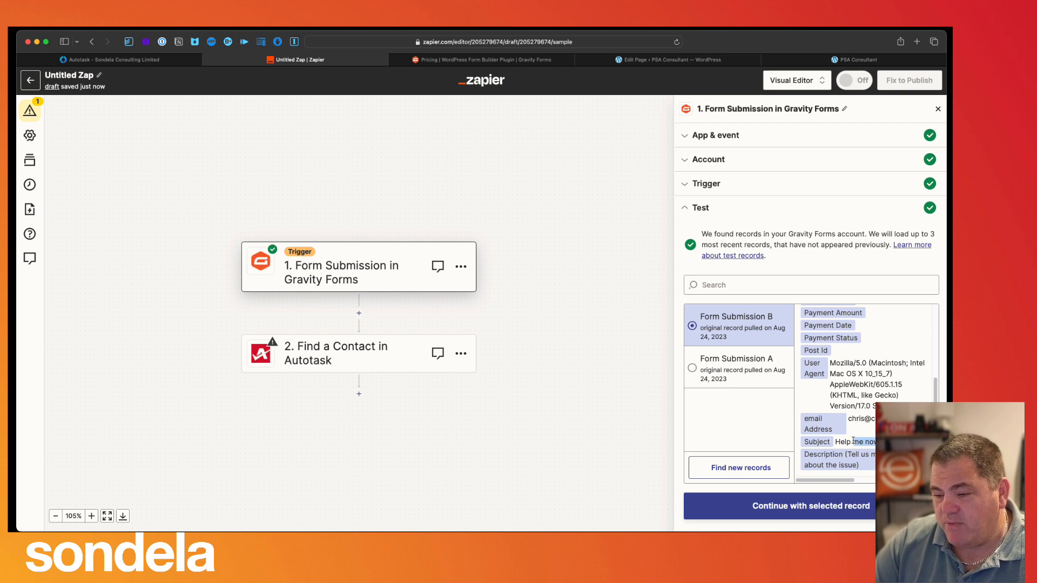
scroll(852, 422, "right", 3)
scroll(842, 421, "right", 3)
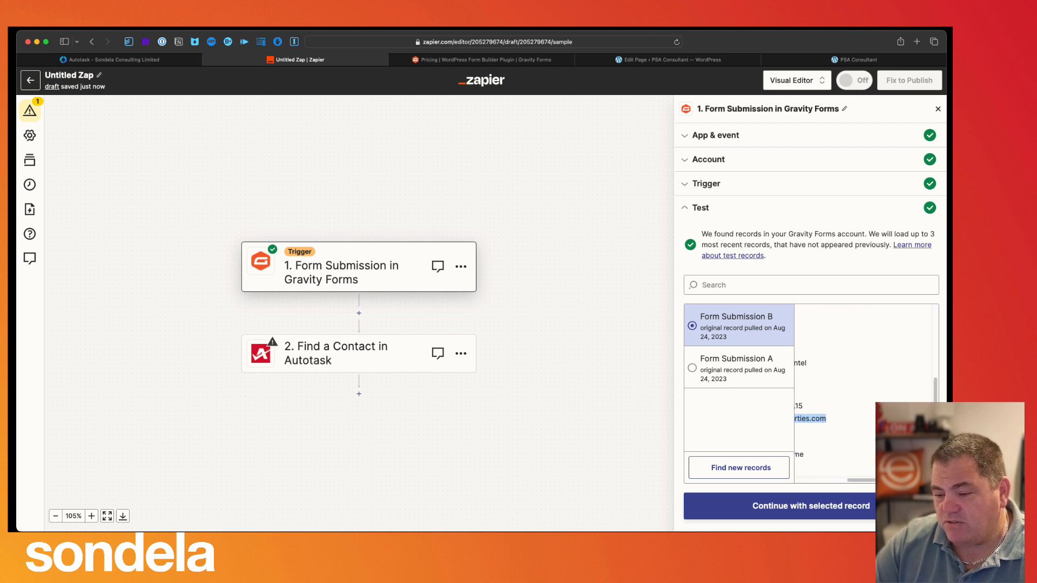
left_click(823, 512)
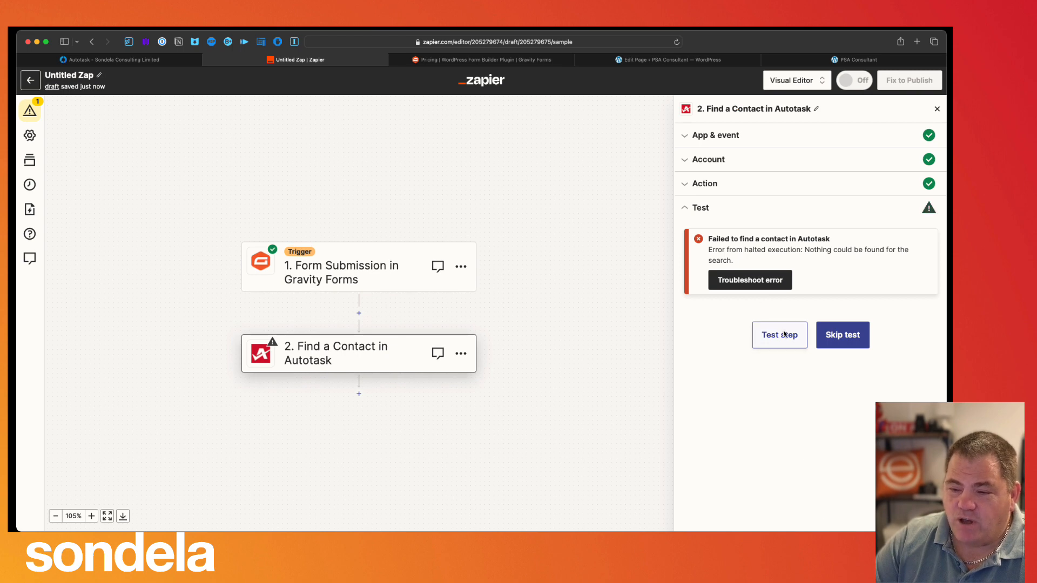
- Test Find a Contact until it returns a matching Autotask contact with found status true
left_click(780, 334)
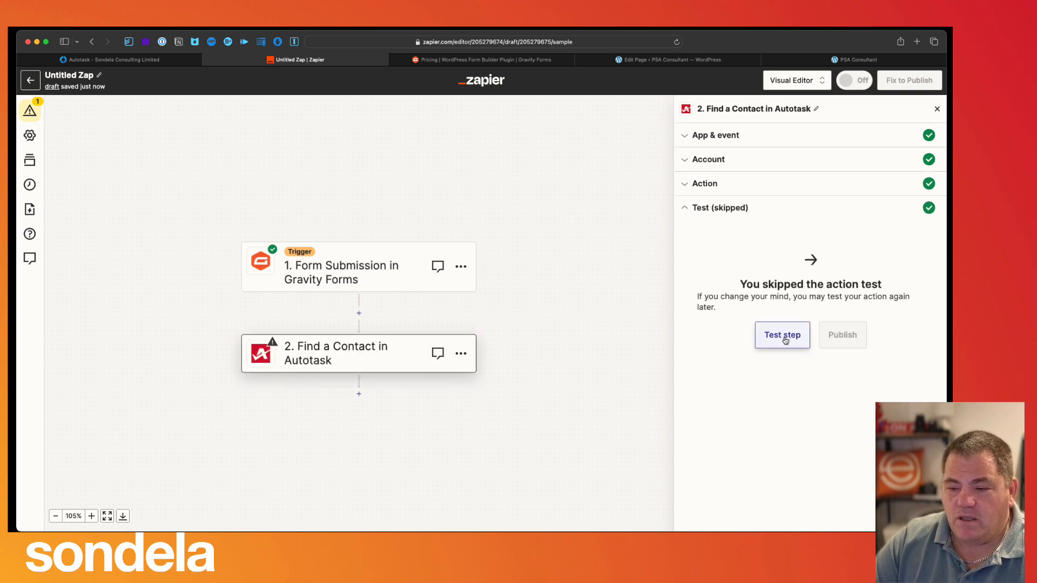
left_click(783, 336)
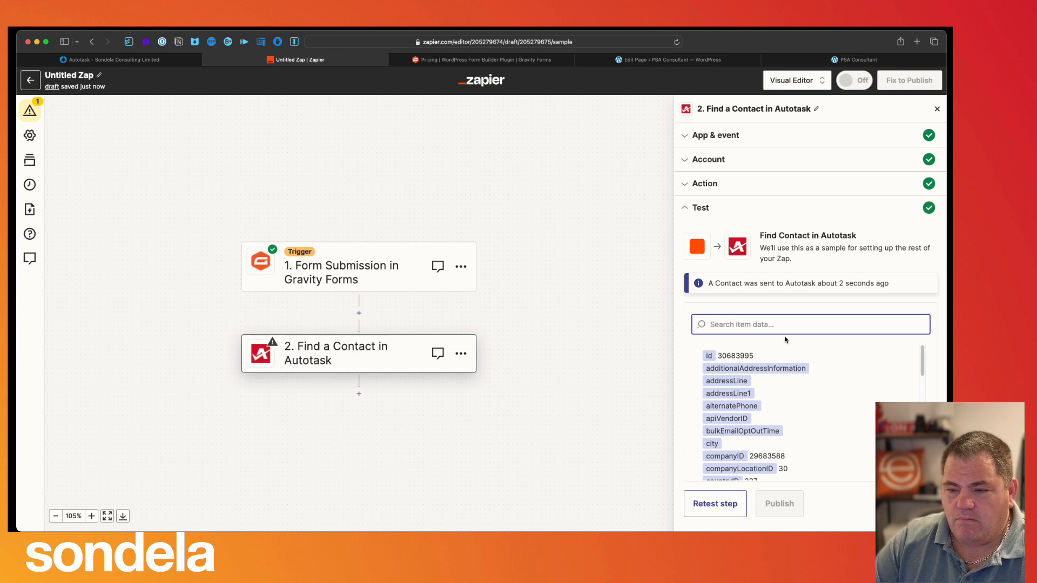
left_click_drag(714, 292, 891, 285)
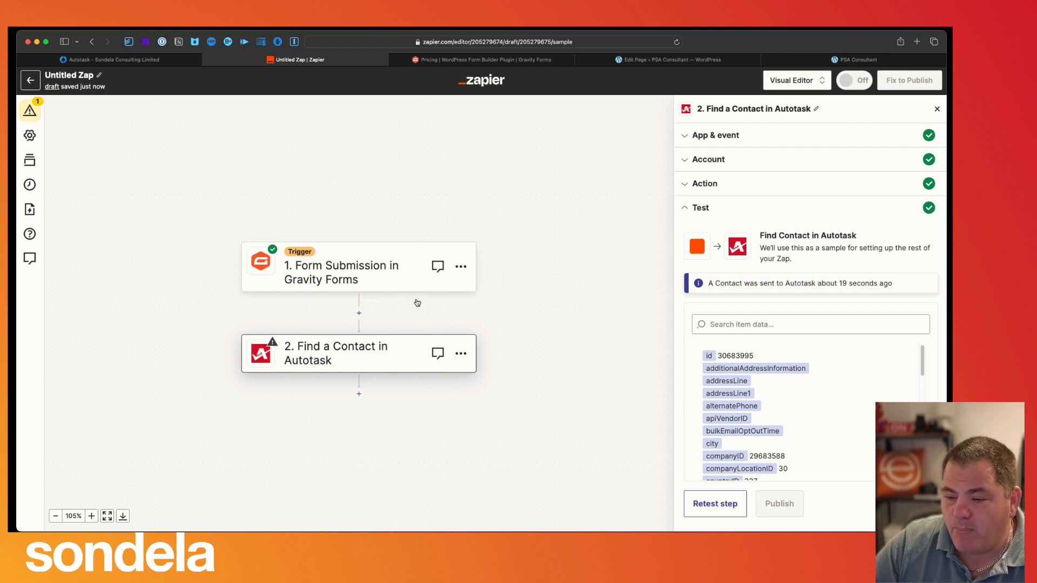
scroll(788, 393, "down", 5)
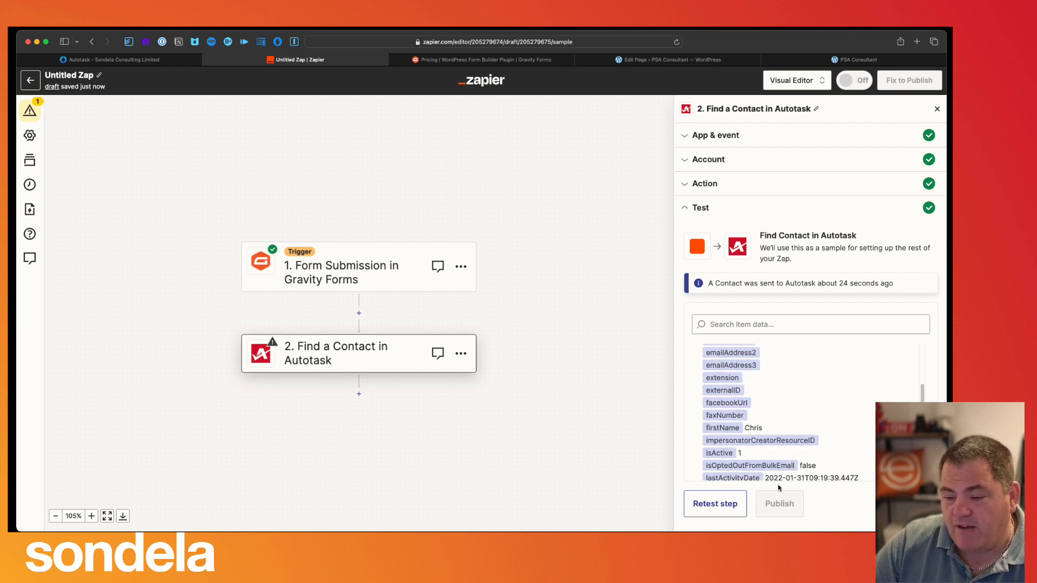
scroll(757, 432, "down", 10)
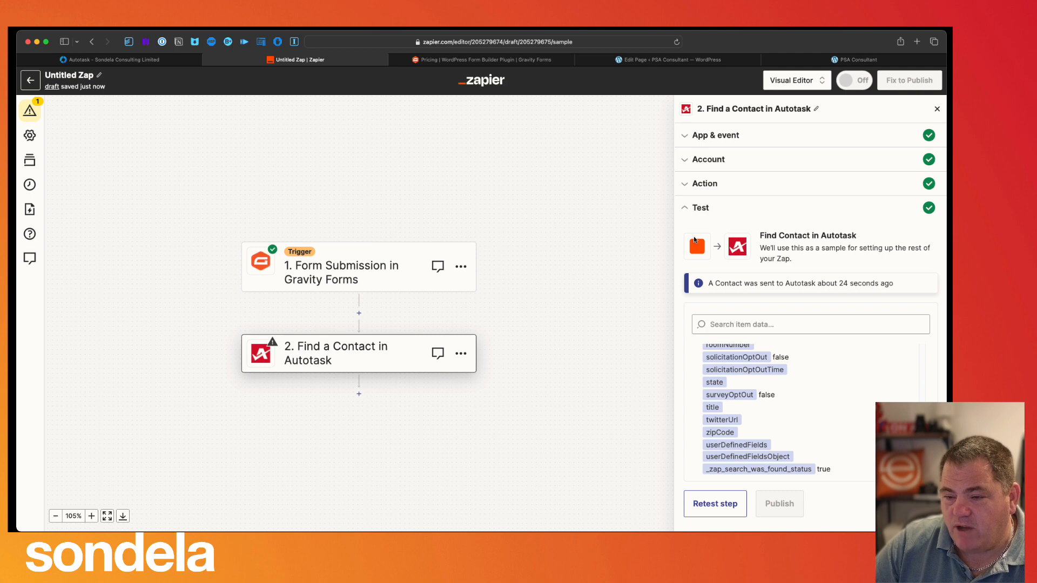
left_click(715, 504)
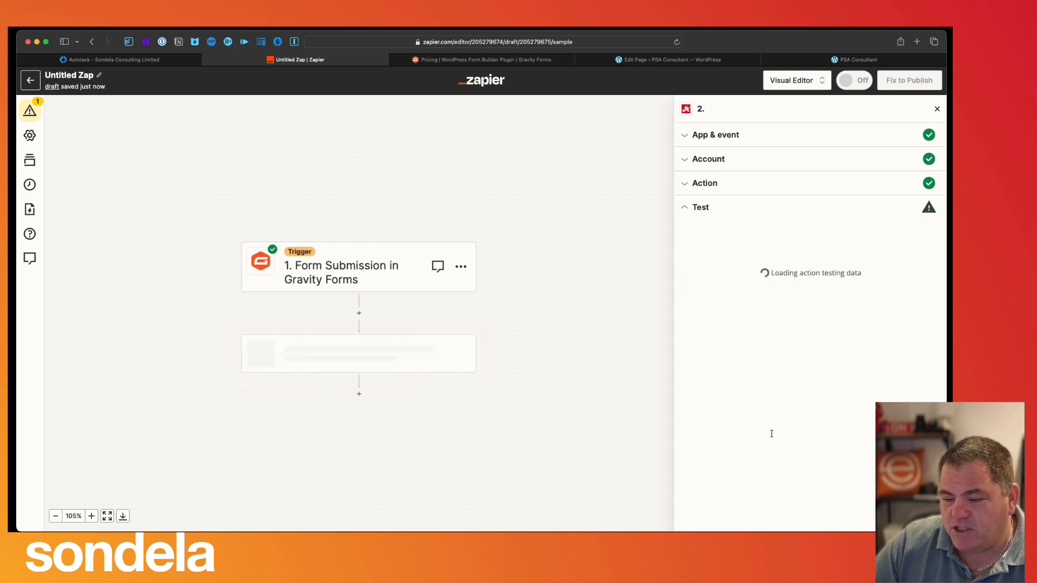
scroll(771, 434, "down", 10)
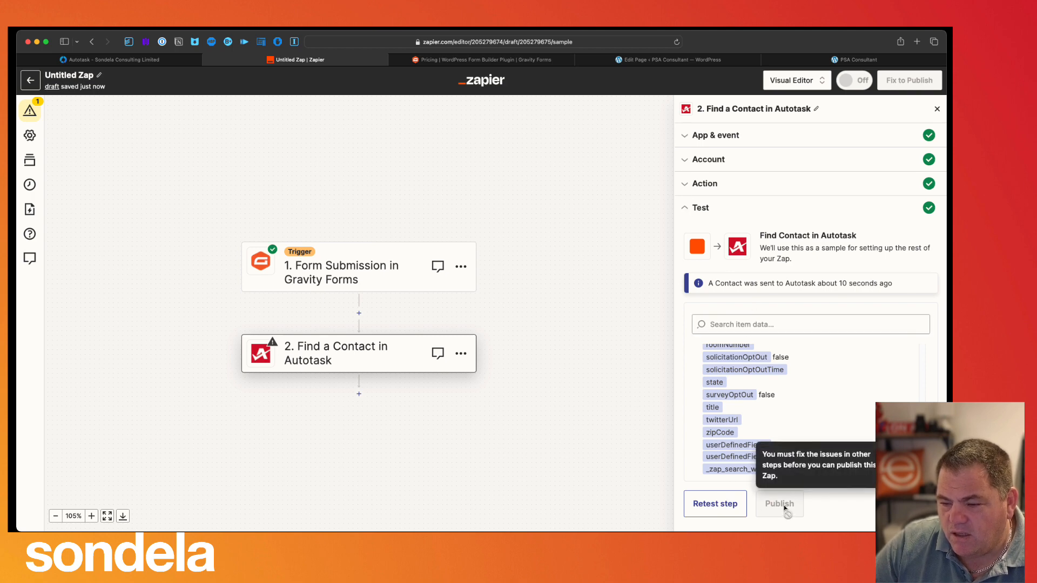
scroll(771, 423, "up", 5)
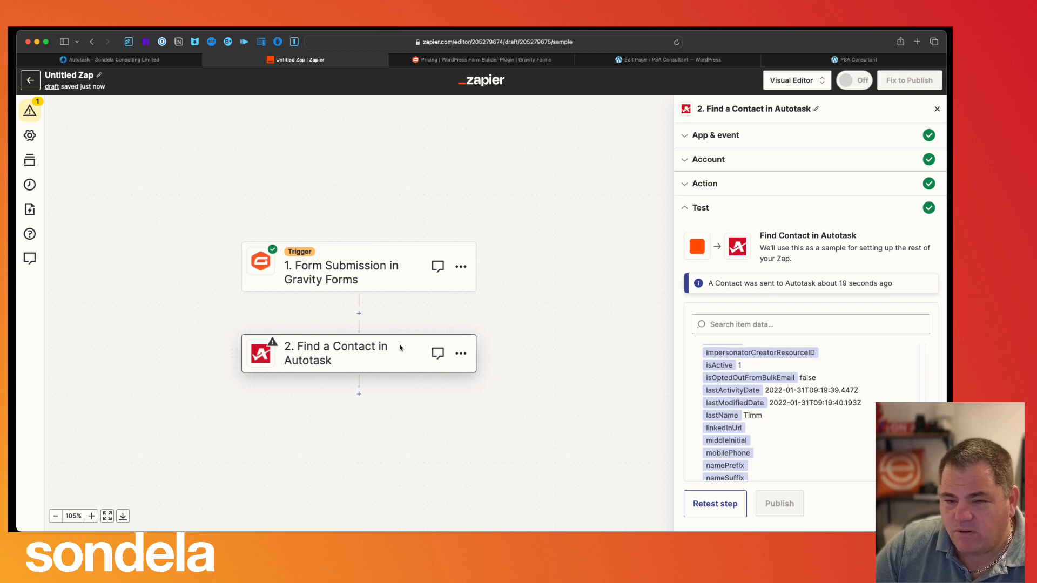
left_click(323, 357)
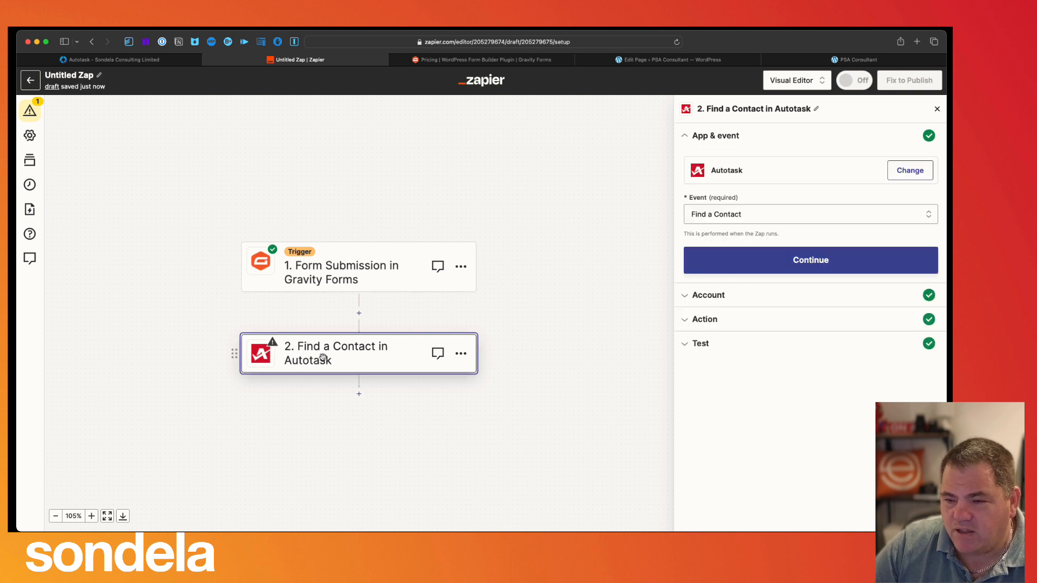
left_click(795, 267)
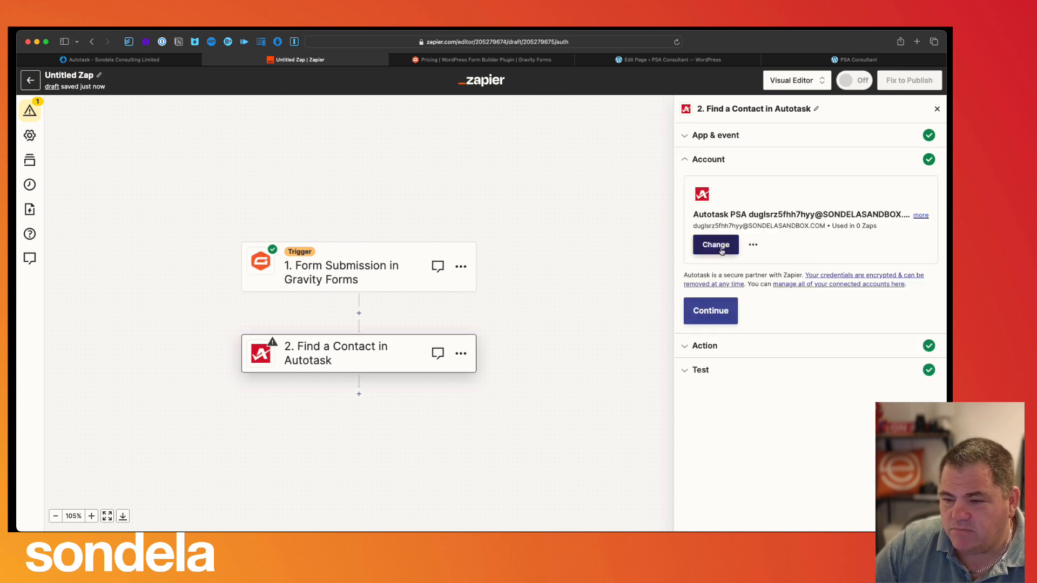
left_click(721, 312)
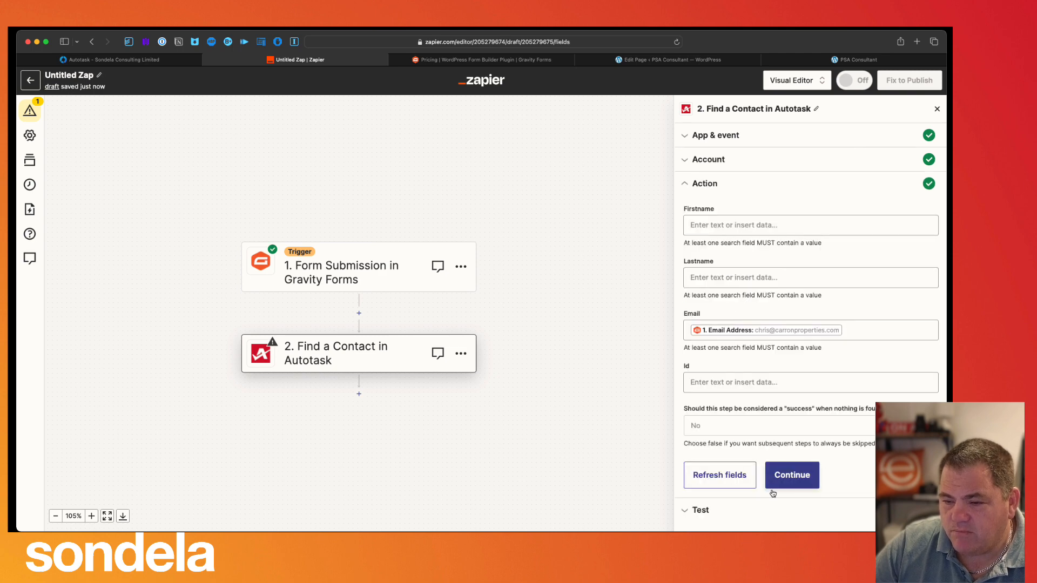
left_click(794, 482)
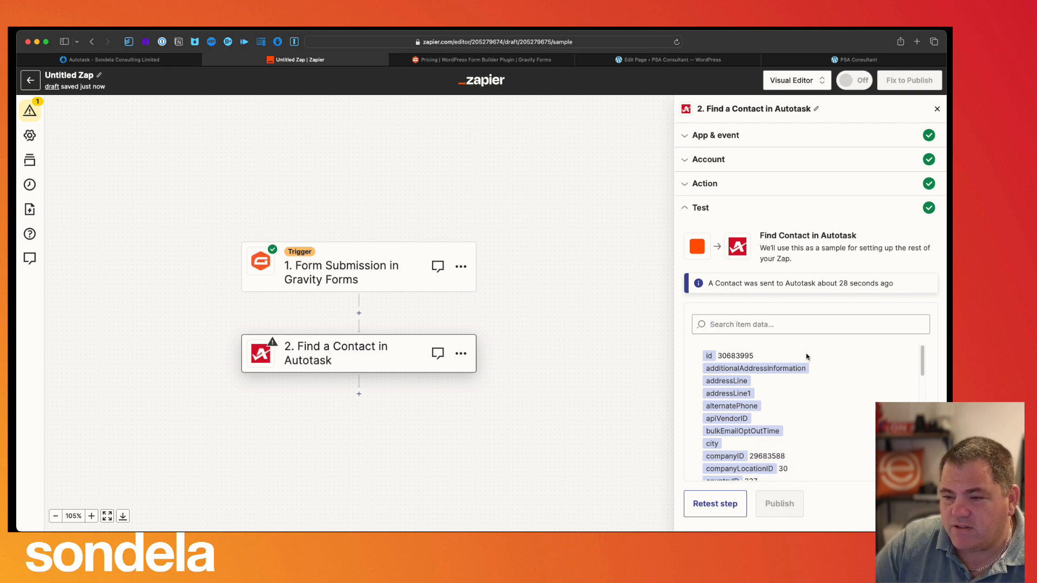
left_click(937, 111)
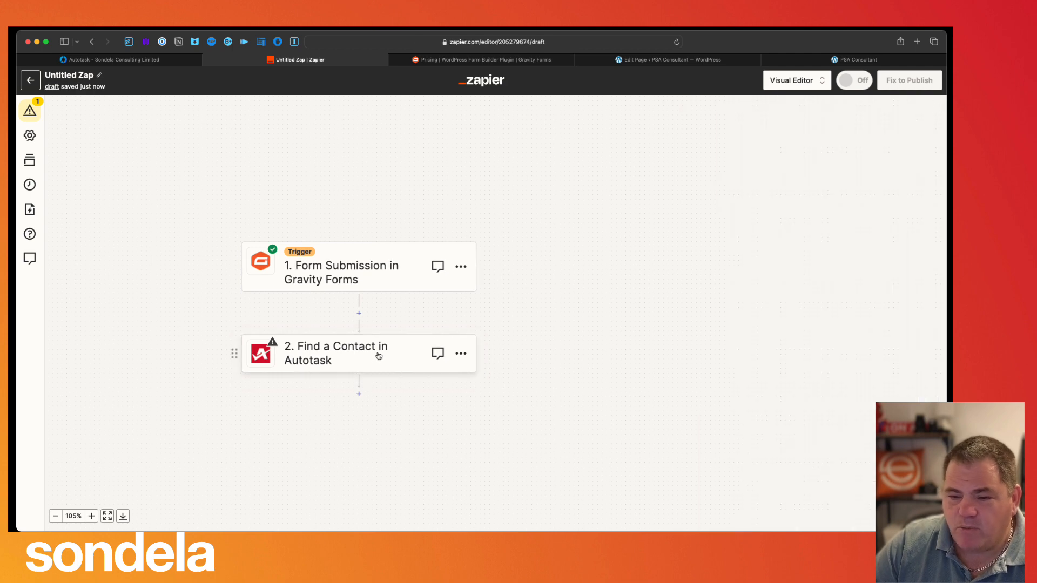
- Add a third step after Find a Contact using the Autotask app
left_click(359, 394)
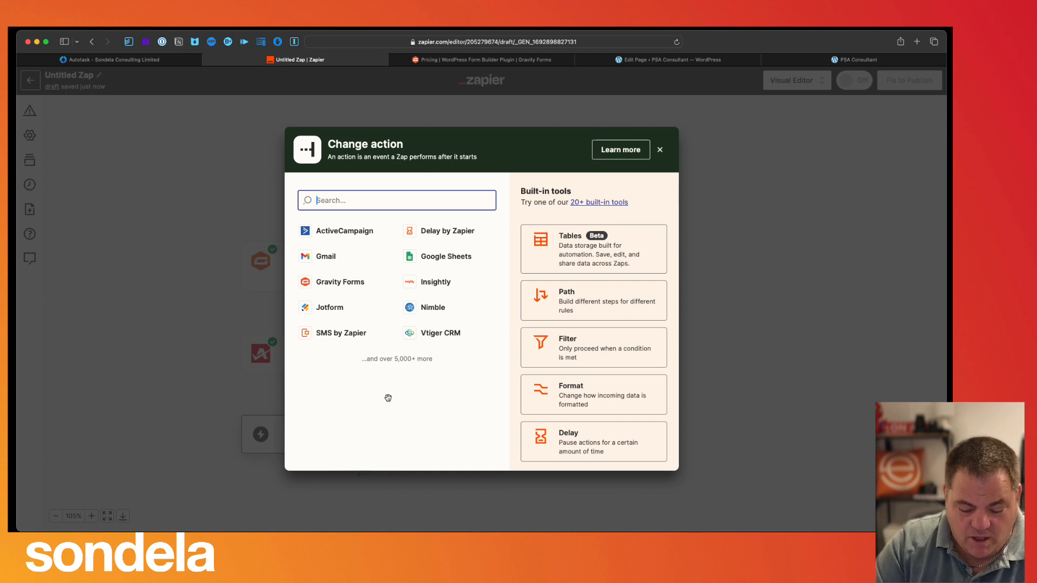
type("Cre")
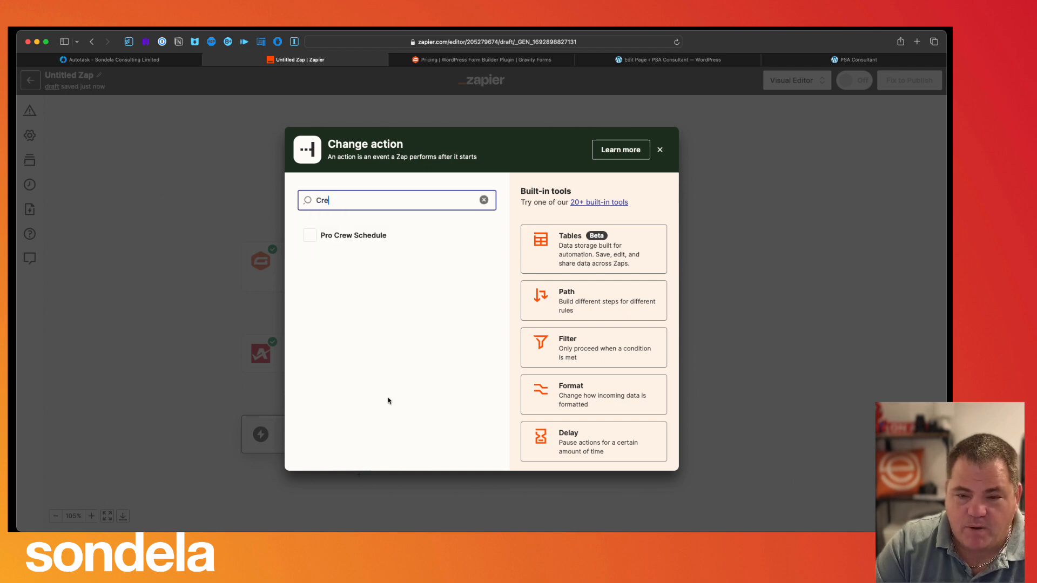
key("BackSpace")
key("BackSpace")
key("BackSpace")
type("Autotask")
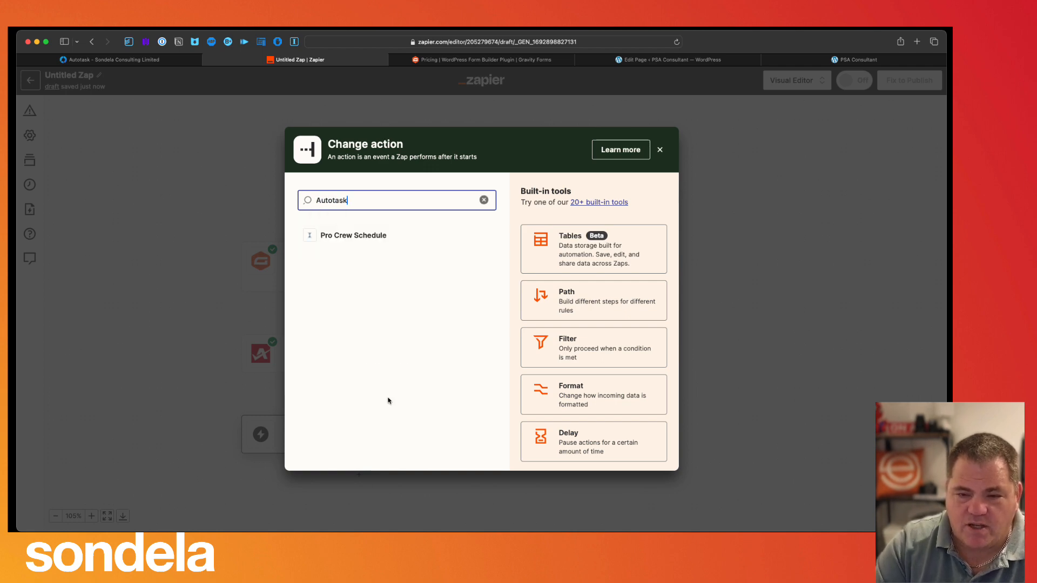
left_click(343, 299)
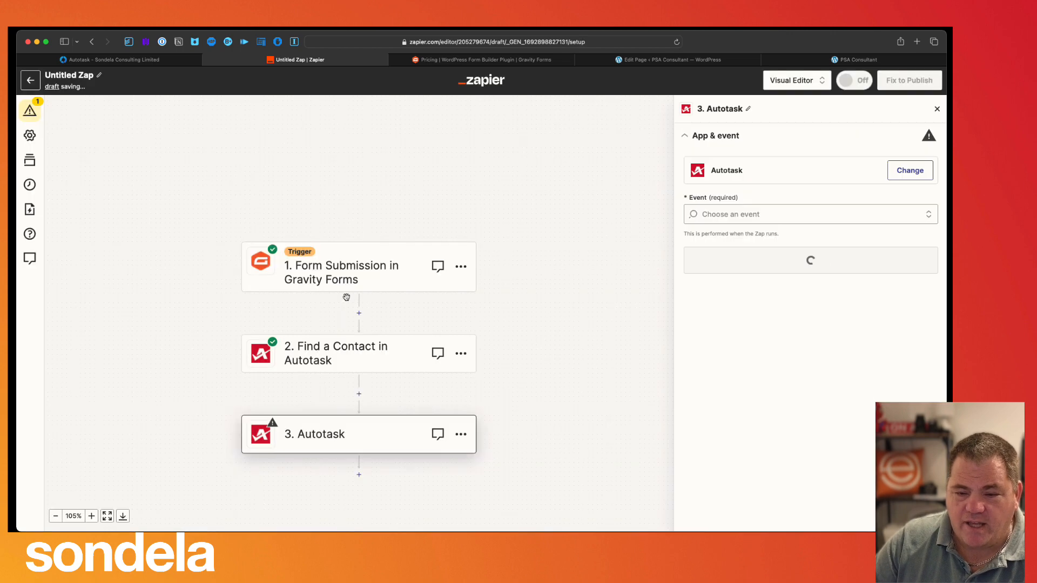
- Set the event to Create Ticket and keep the connected Autotask account
left_click(758, 214)
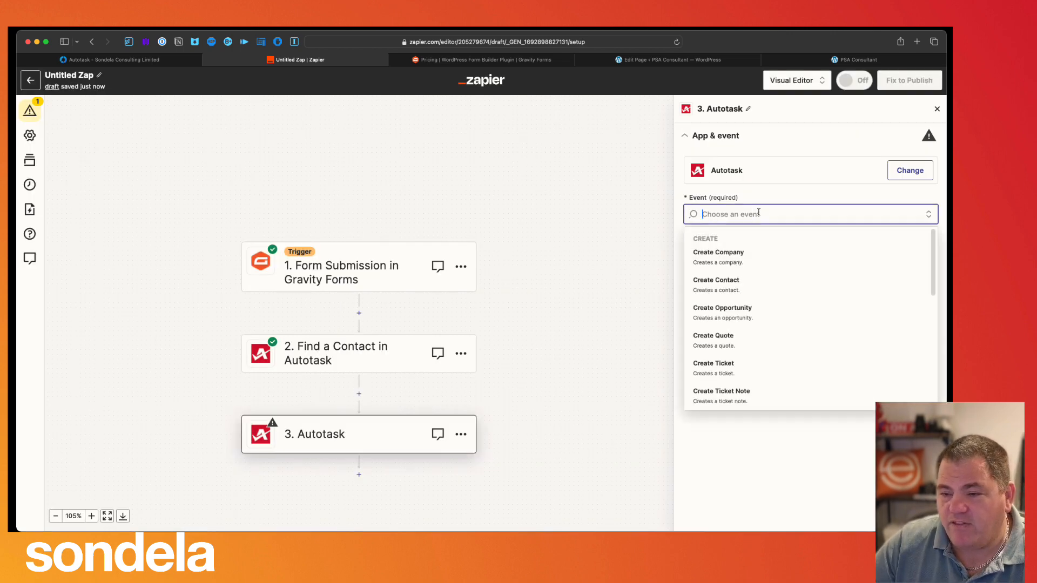
type("Creat")
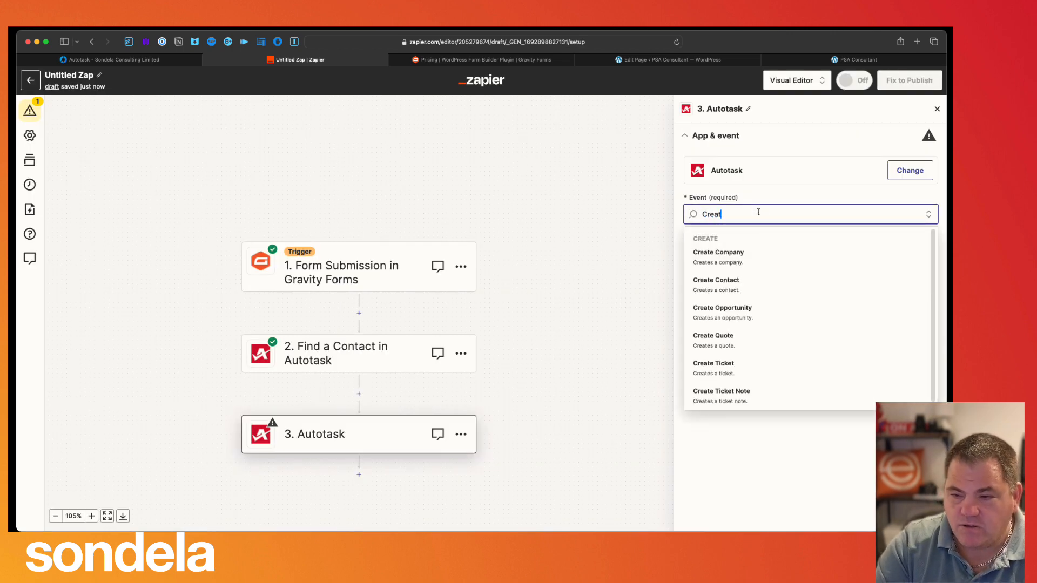
type("e Ticket")
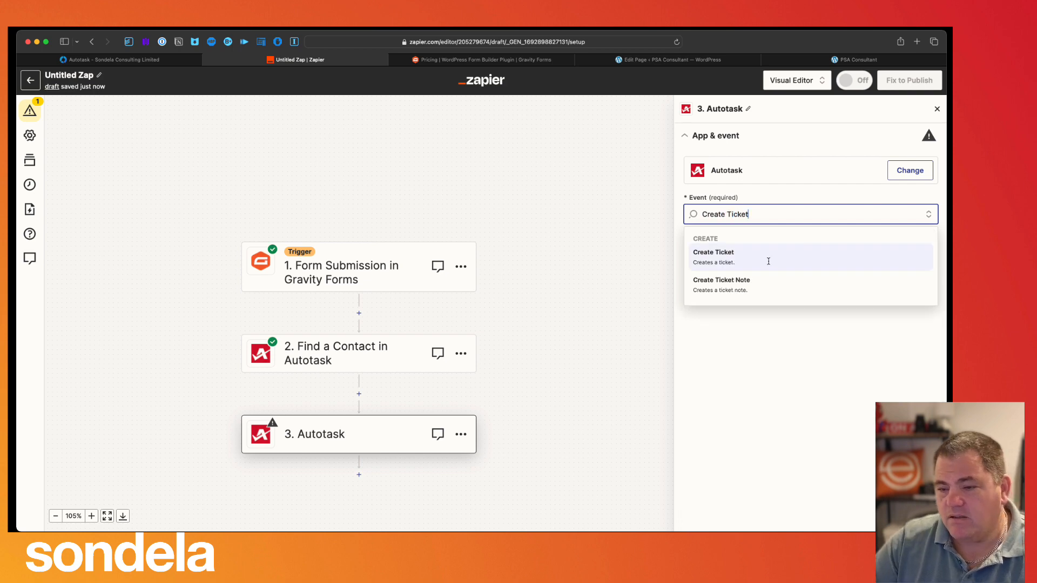
left_click(736, 258)
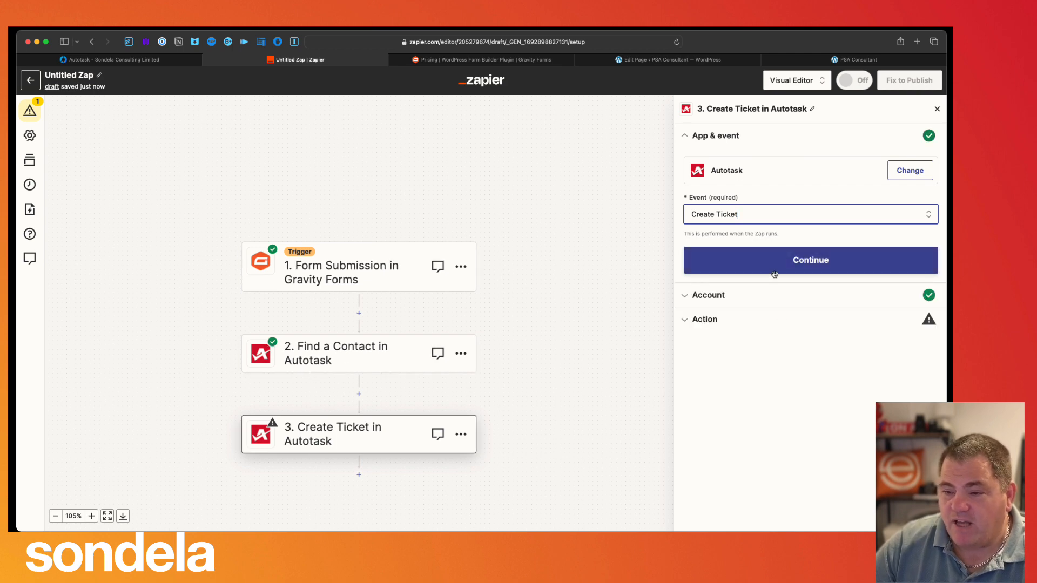
left_click(773, 266)
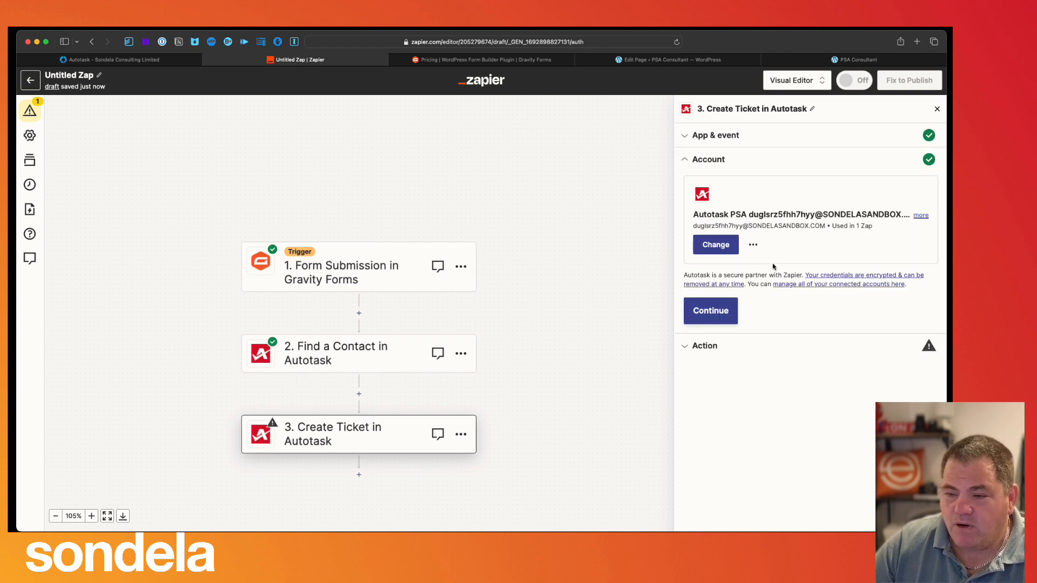
left_click(723, 310)
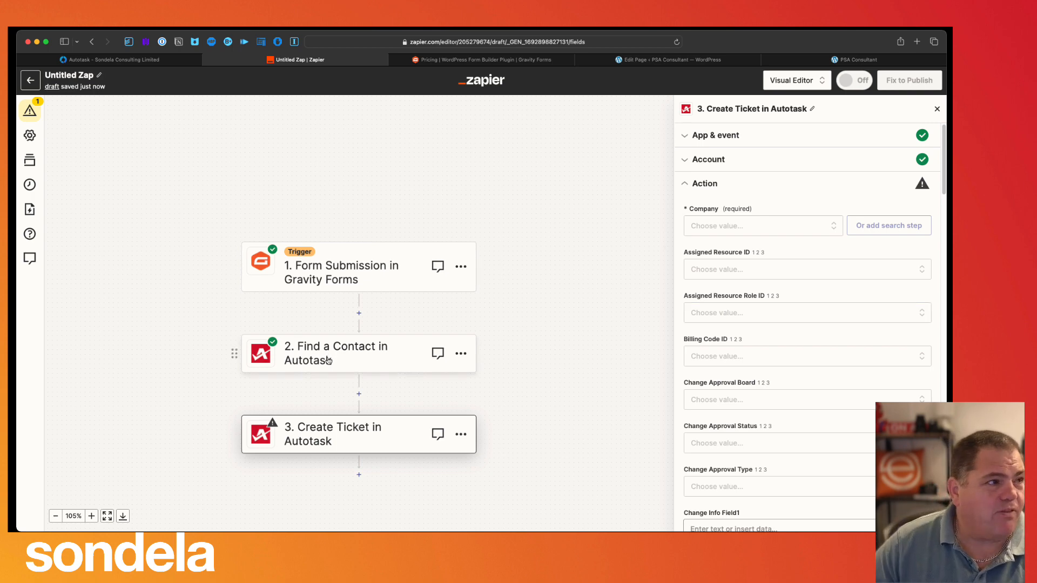
- Map the Company field to the Company ID 29683588 from the Find a Contact step
left_click(739, 226)
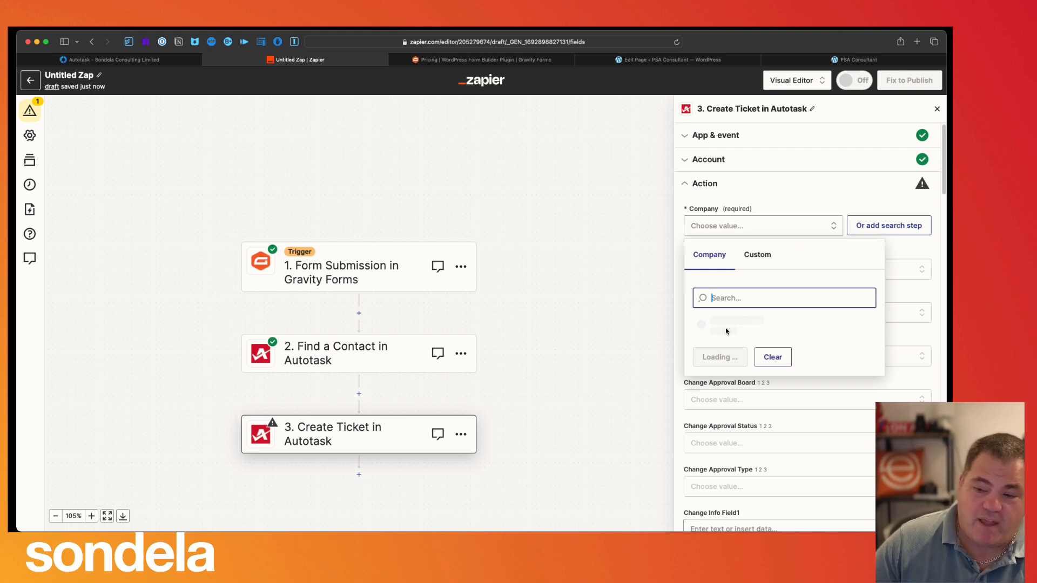
left_click(758, 256)
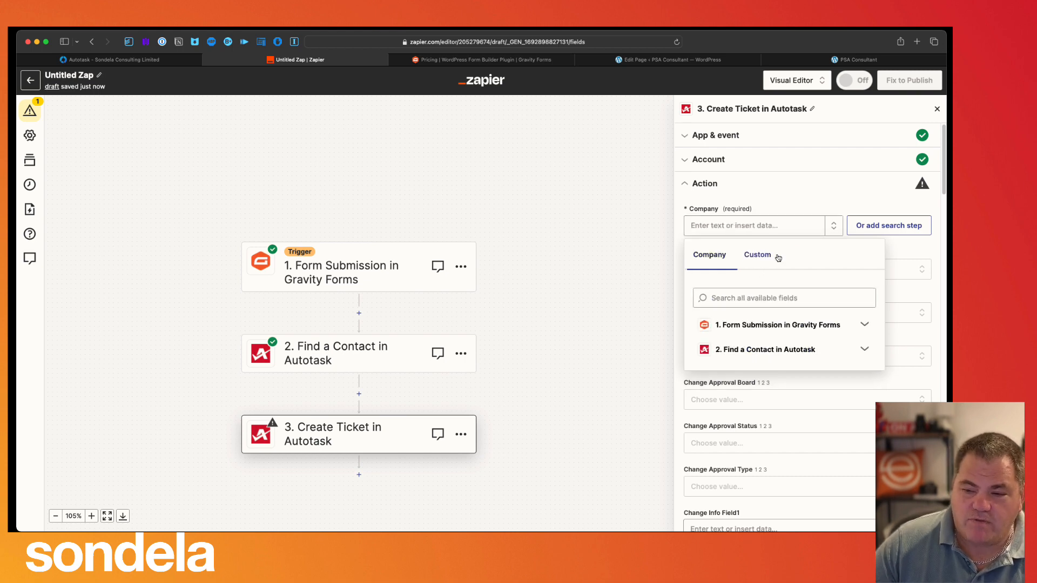
left_click(752, 350)
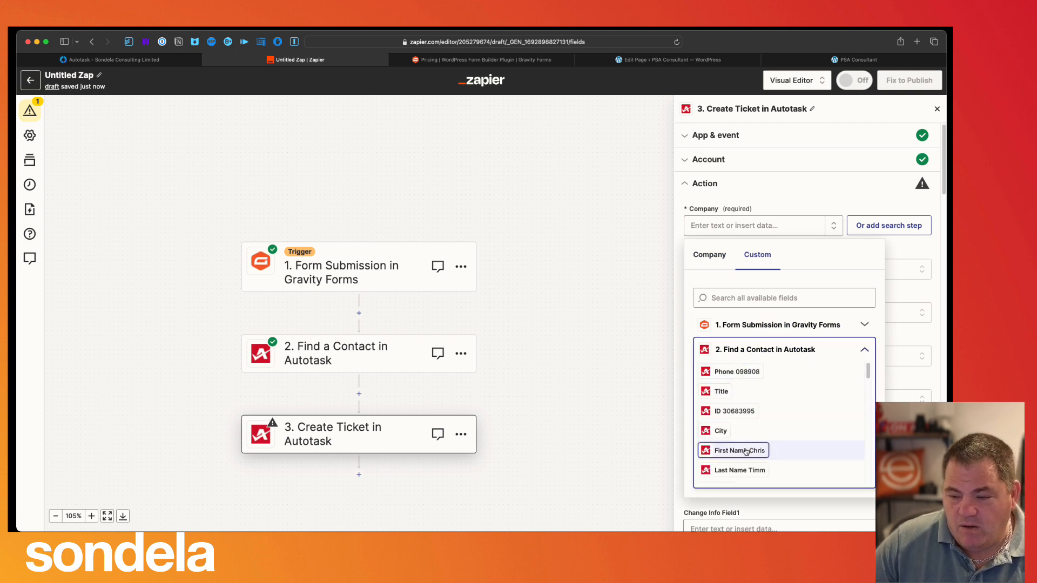
scroll(746, 452, "down", 1)
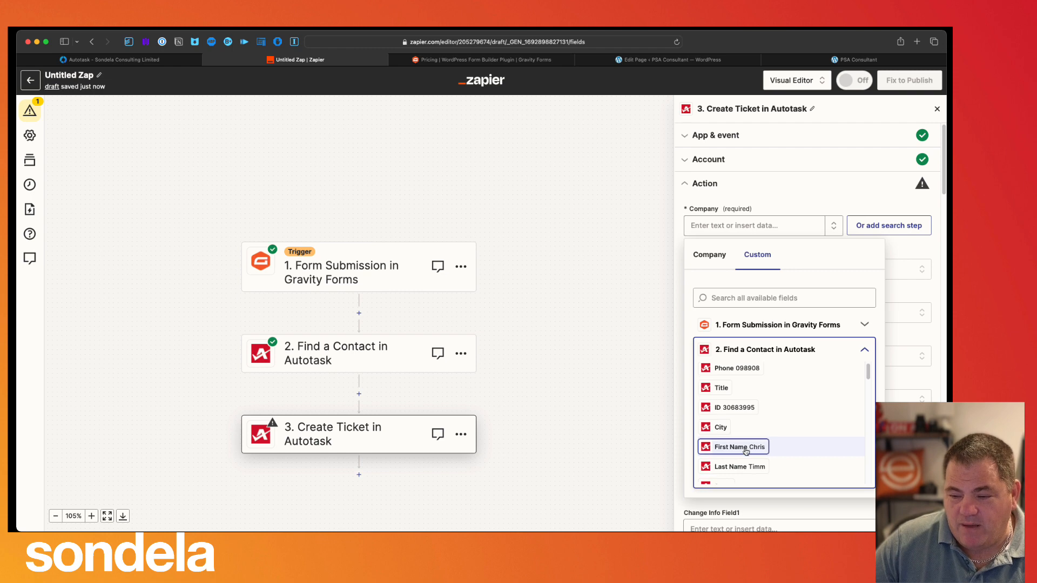
scroll(746, 452, "down", 3)
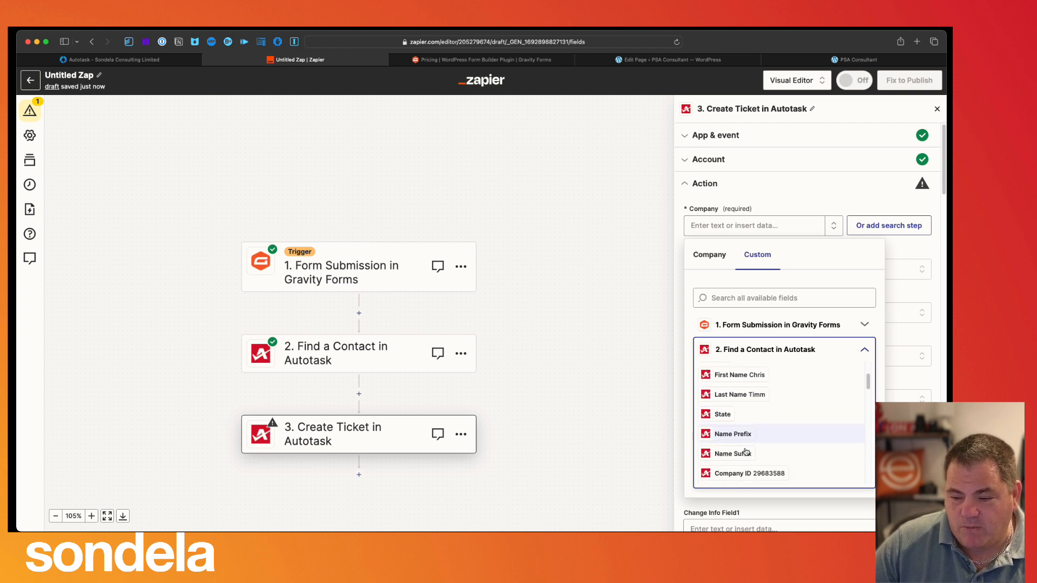
left_click(774, 473)
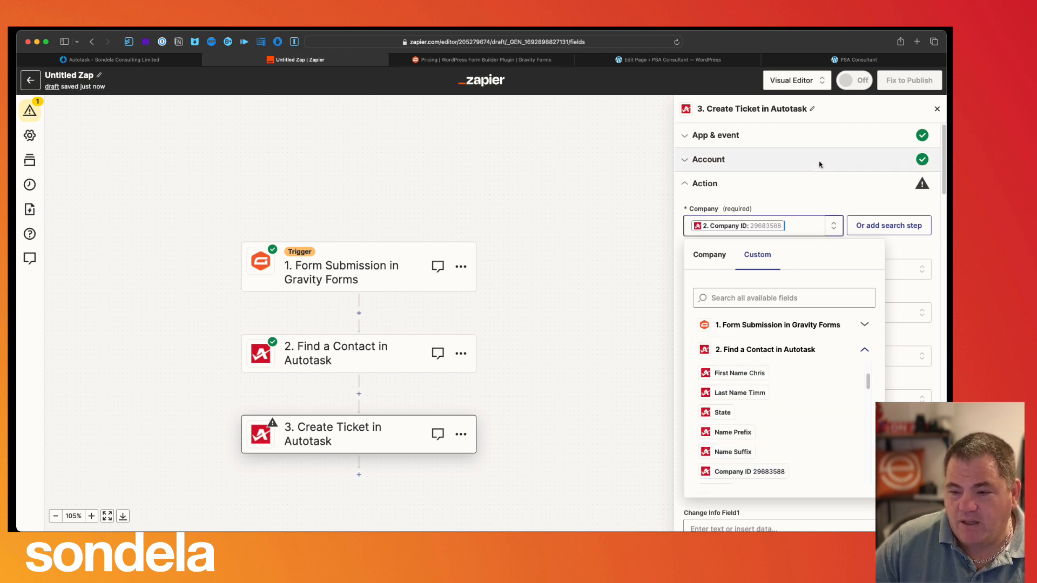
left_click(817, 175)
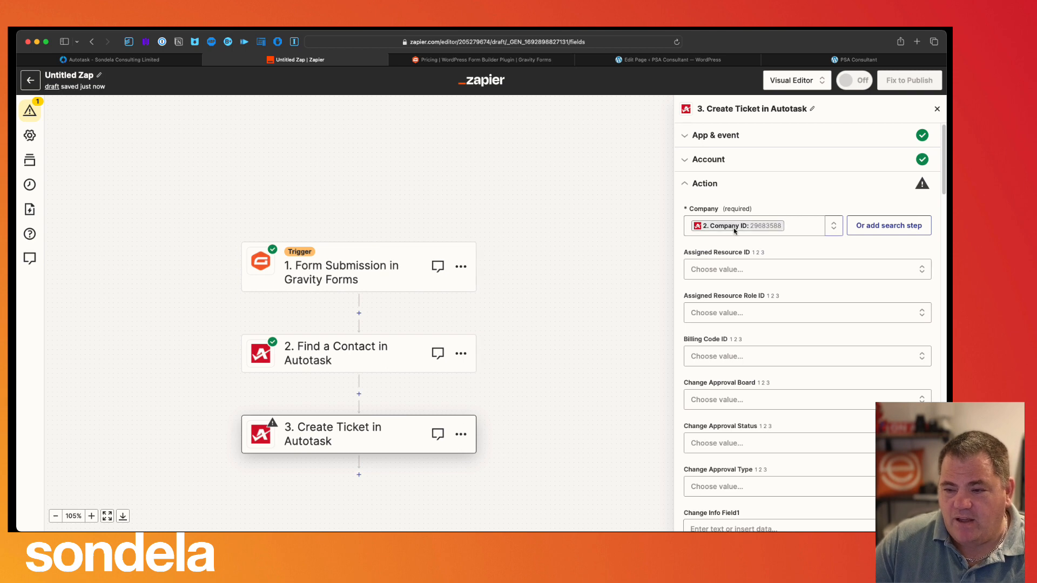
- Reopen the Company data picker to review the contact search fields, then close it
left_click(763, 226)
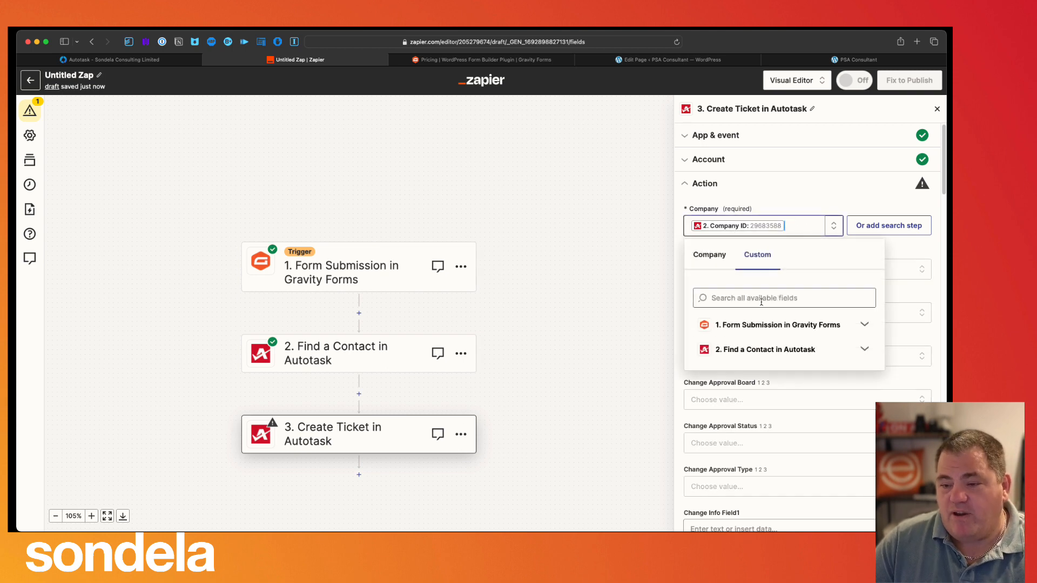
left_click(748, 351)
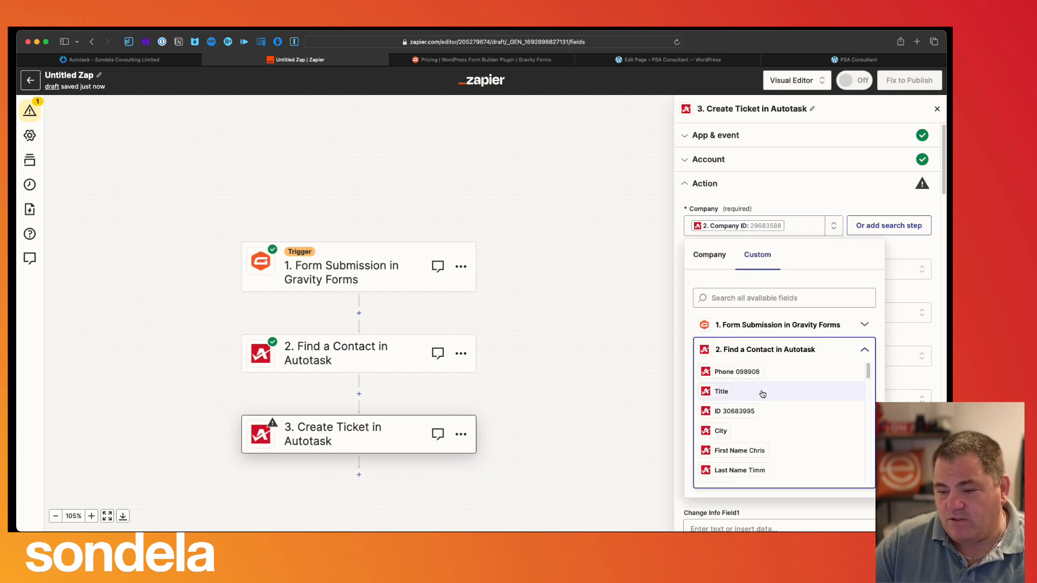
scroll(760, 462, "down", 3)
scroll(753, 441, "up", 2)
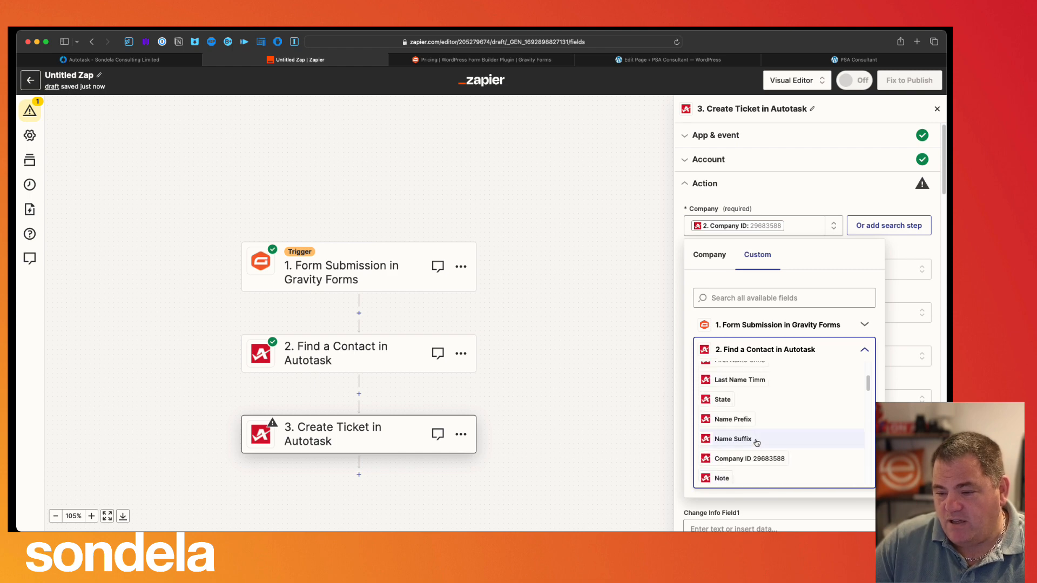
scroll(780, 439, "down", 3)
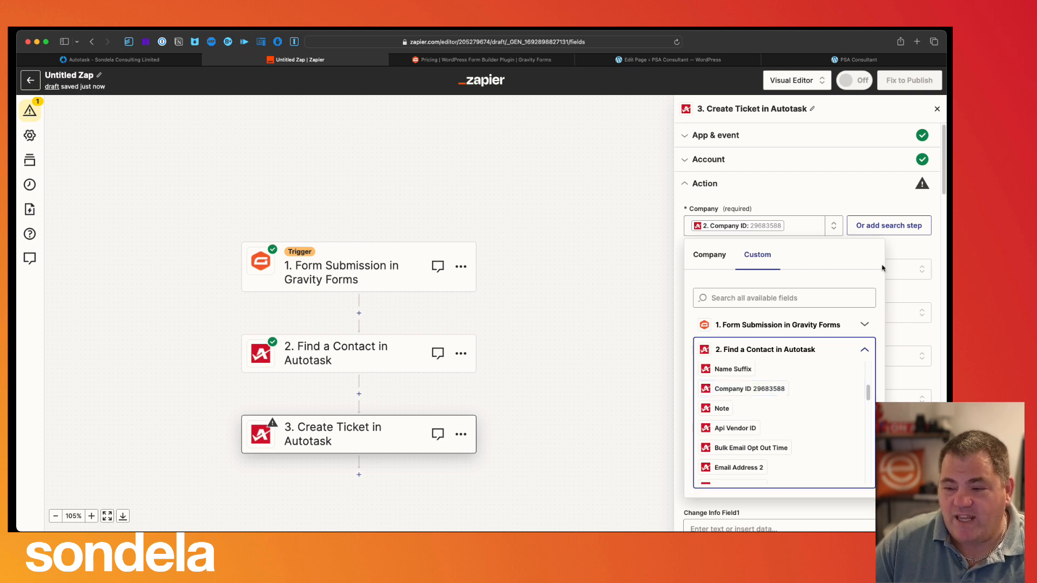
left_click(906, 248)
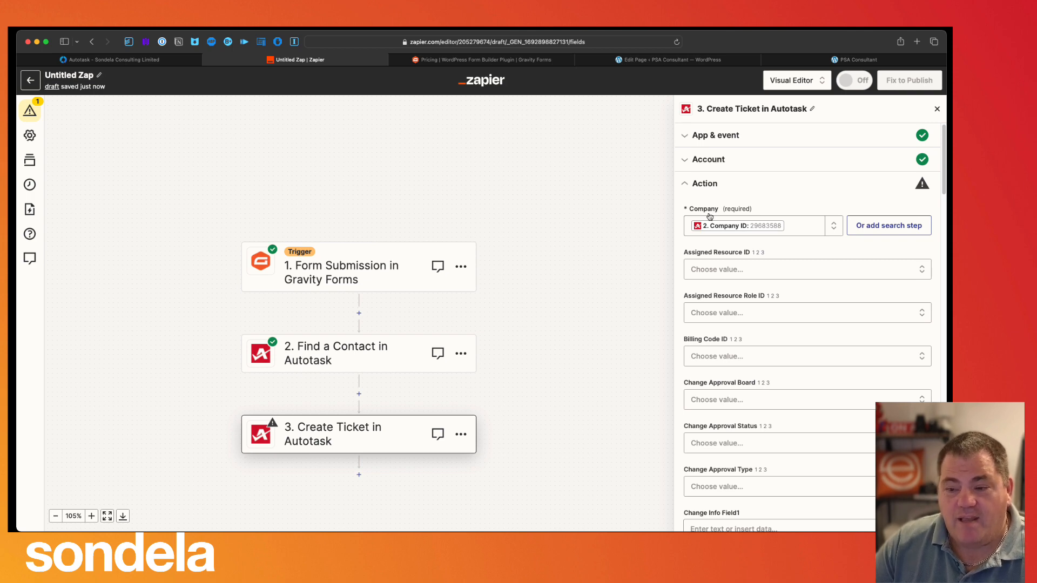
- Map Description to the form's 'Tell Us More About The Issue' answer, Help me now
scroll(844, 443, "down", 1)
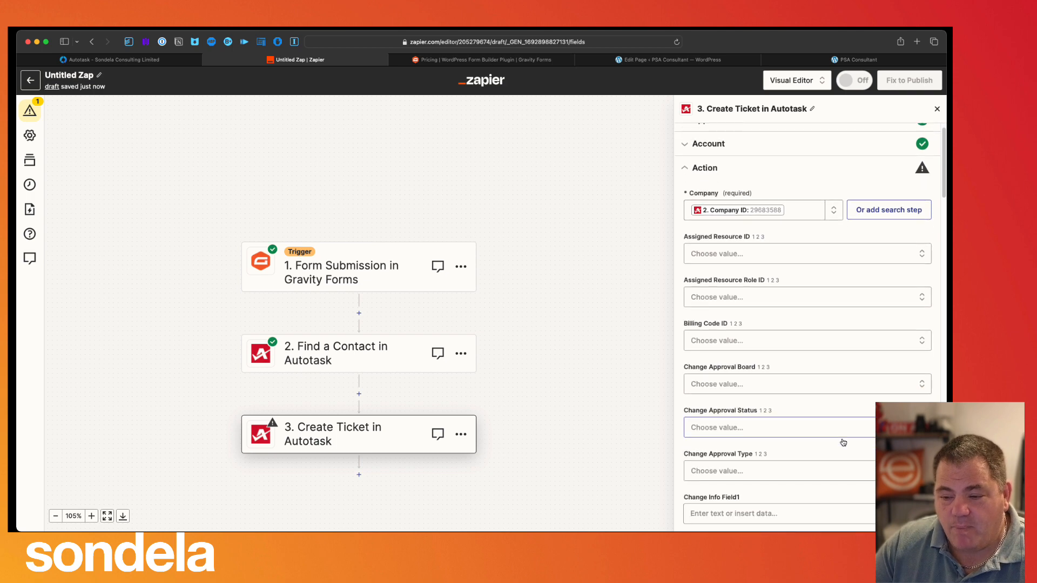
scroll(844, 443, "down", 5)
scroll(844, 443, "down", 10)
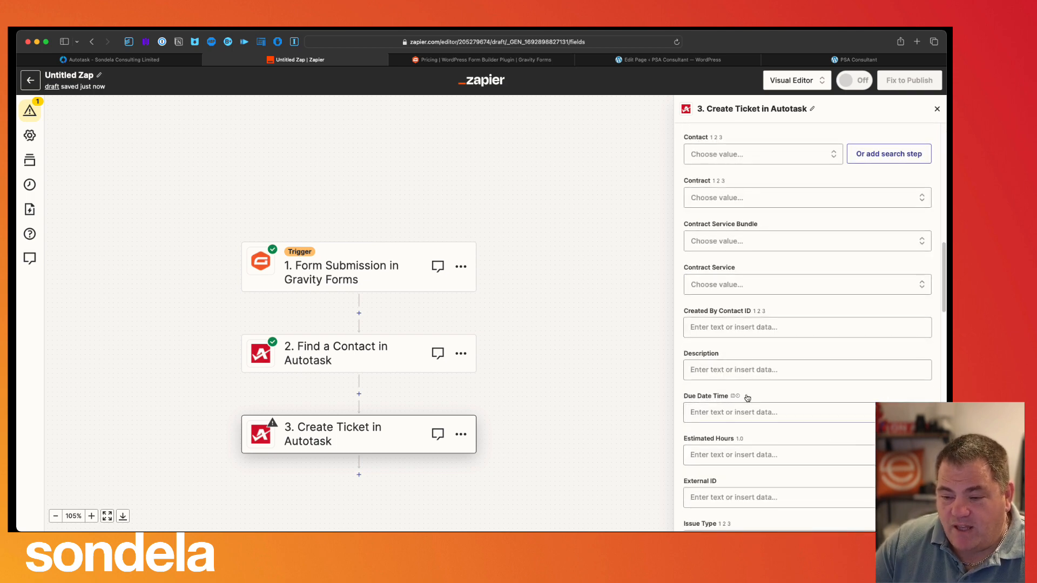
left_click(741, 370)
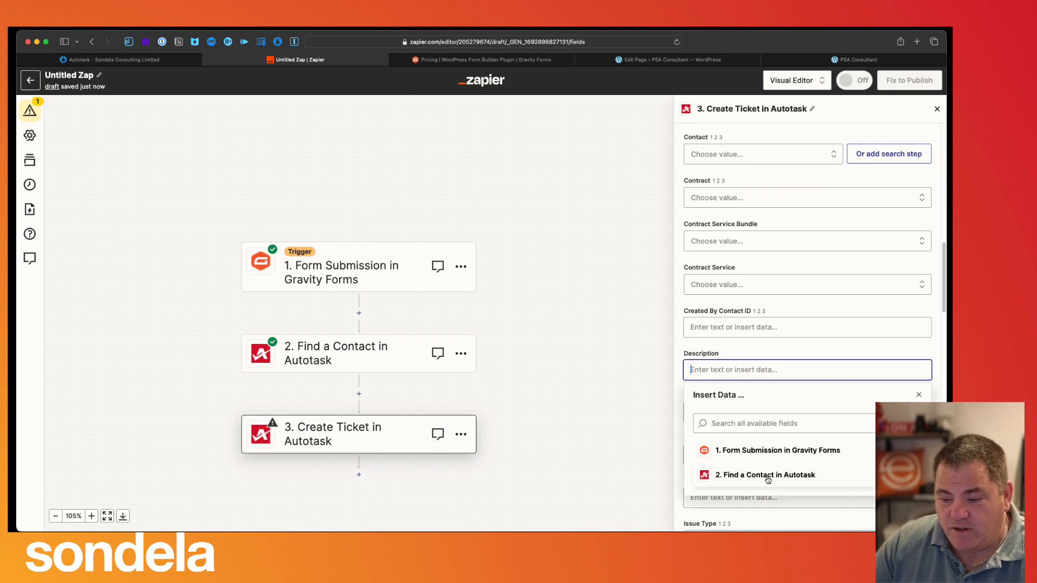
left_click(758, 454)
scroll(772, 486, "down", 5)
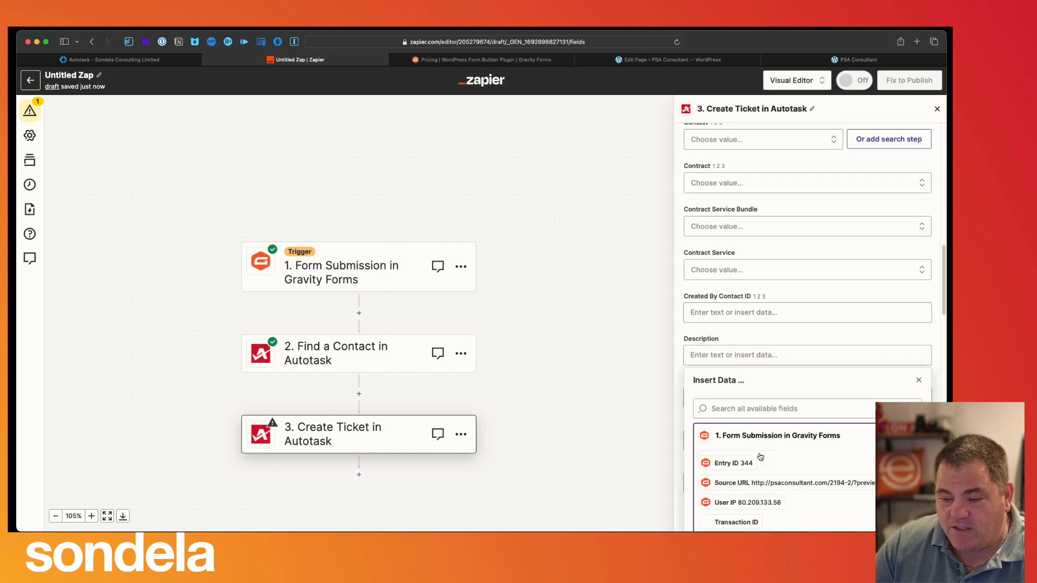
scroll(785, 512, "down", 5)
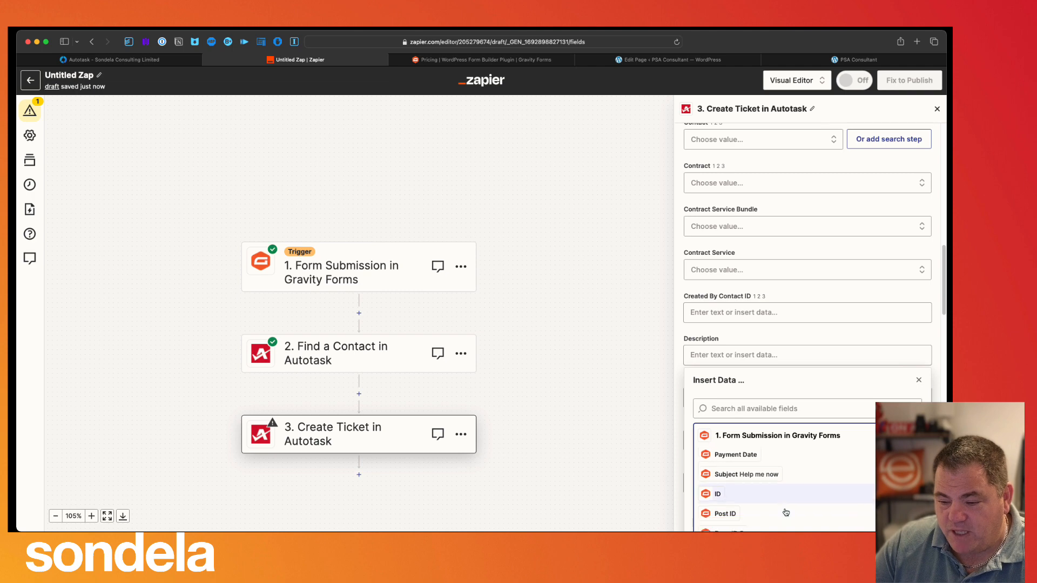
left_click(794, 493)
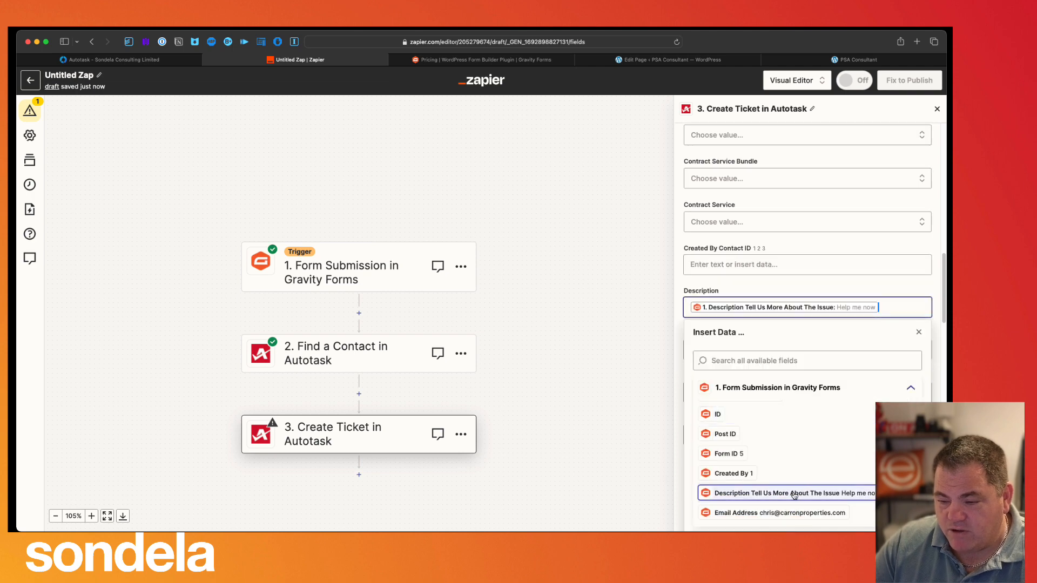
left_click(859, 281)
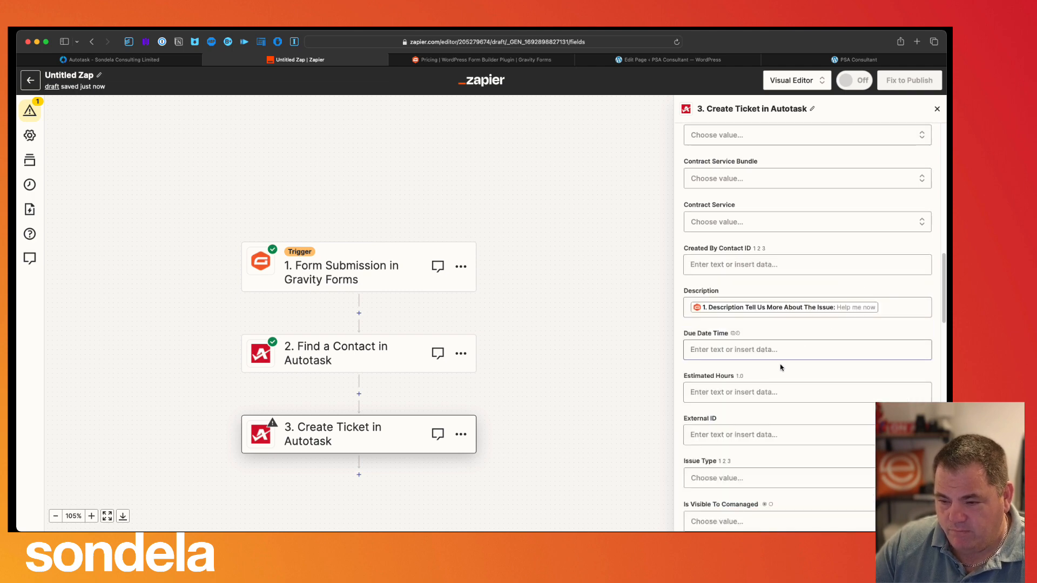
scroll(776, 393, "down", 4)
scroll(776, 392, "down", 6)
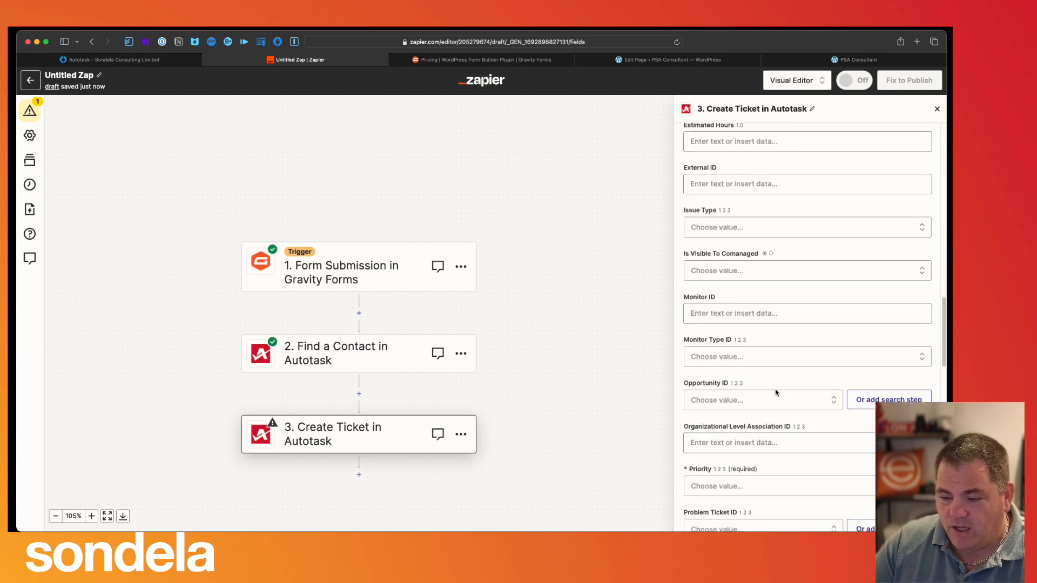
- Set the ticket Priority to Low
scroll(775, 394, "down", 3)
left_click(734, 417)
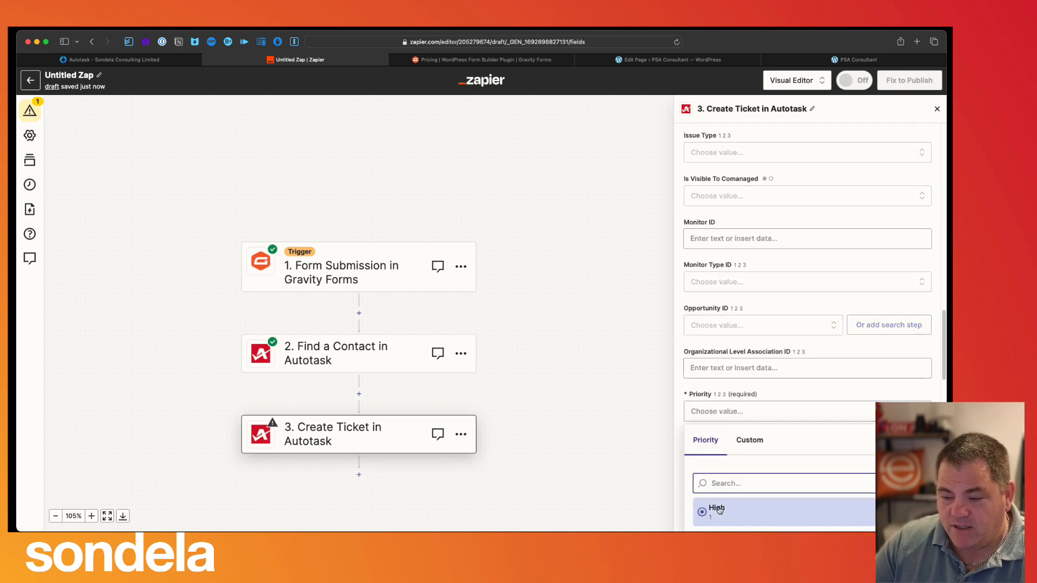
scroll(741, 505, "down", 3)
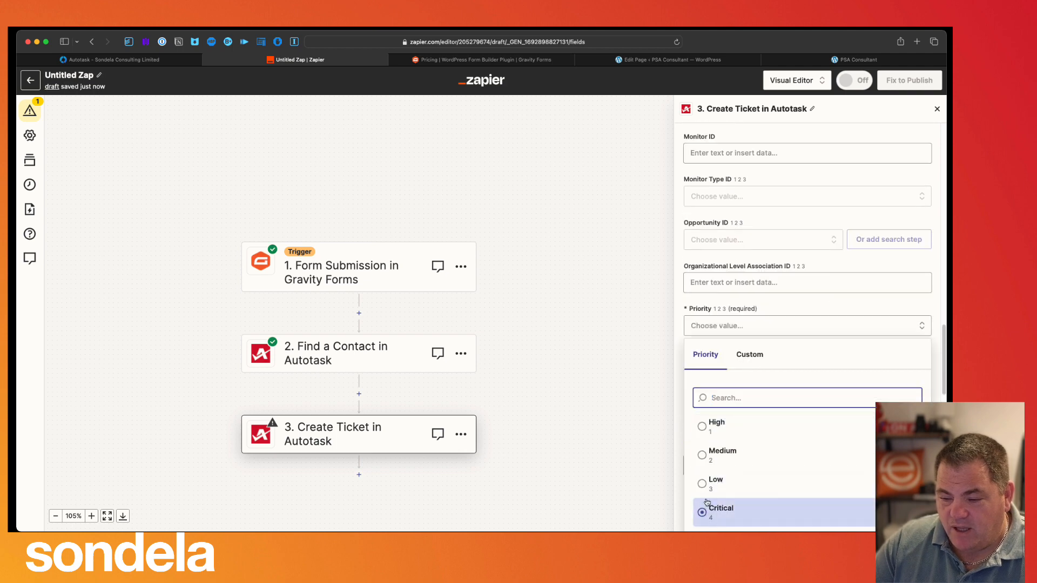
left_click(717, 482)
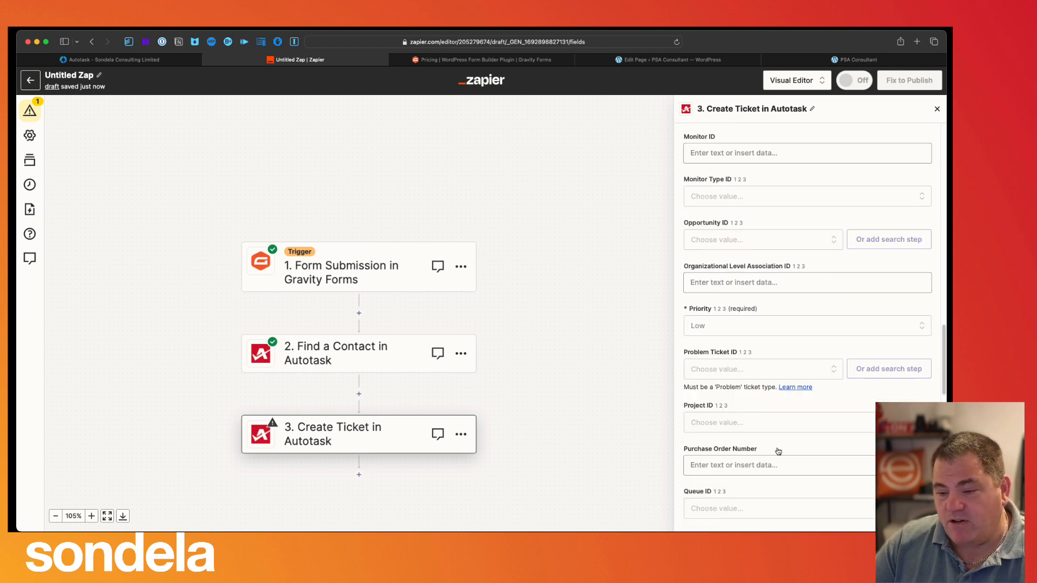
- Set the ticket Status to New
scroll(776, 448, "down", 2)
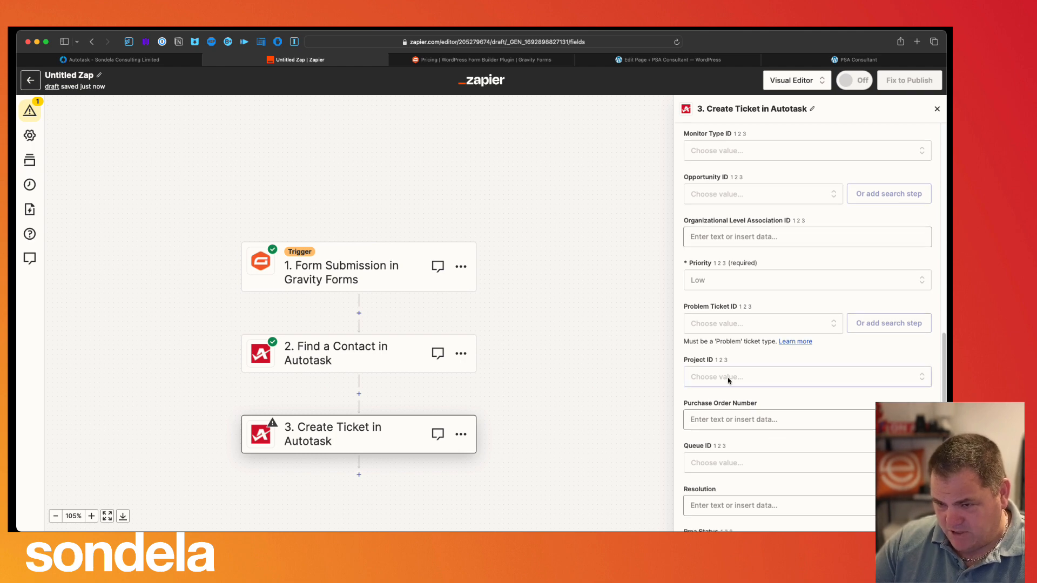
scroll(750, 435, "down", 2)
scroll(735, 435, "down", 6)
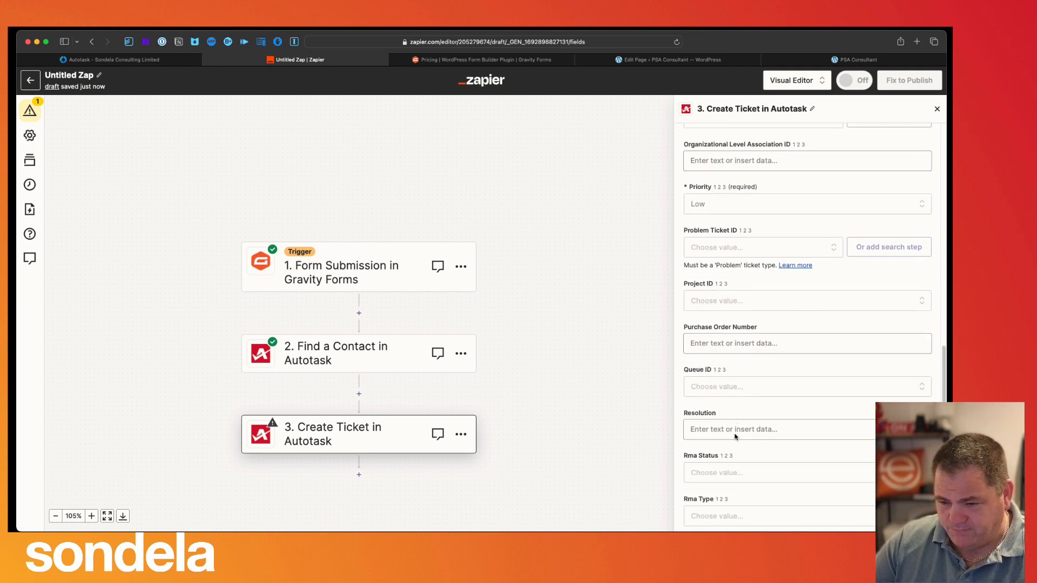
scroll(737, 435, "down", 6)
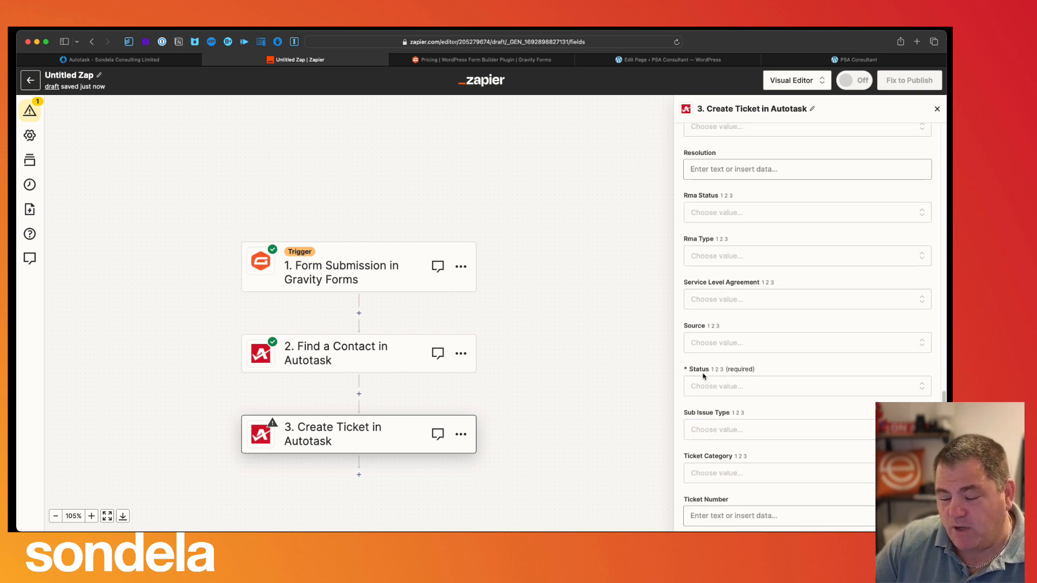
left_click(712, 387)
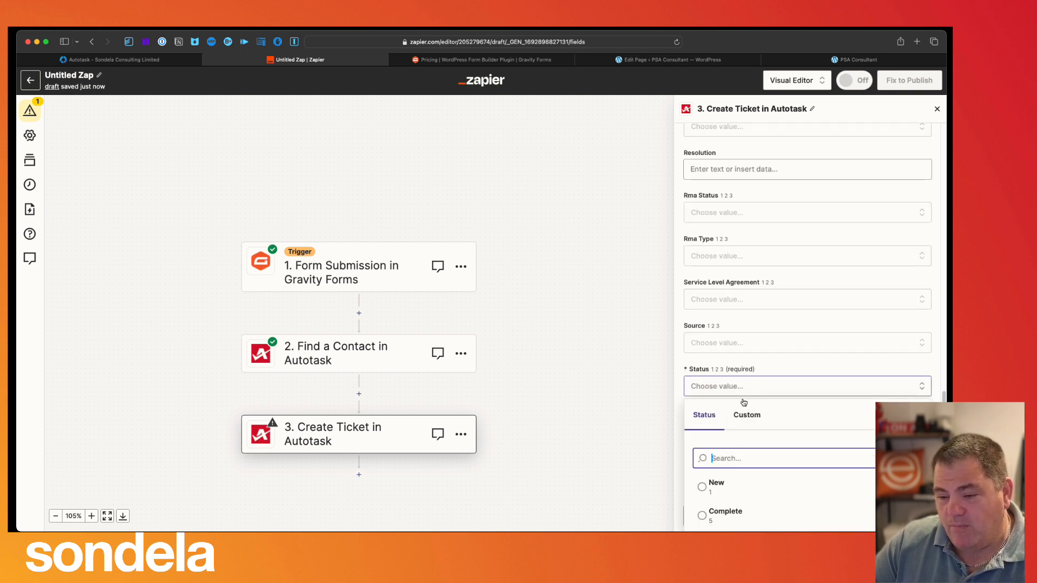
left_click(707, 488)
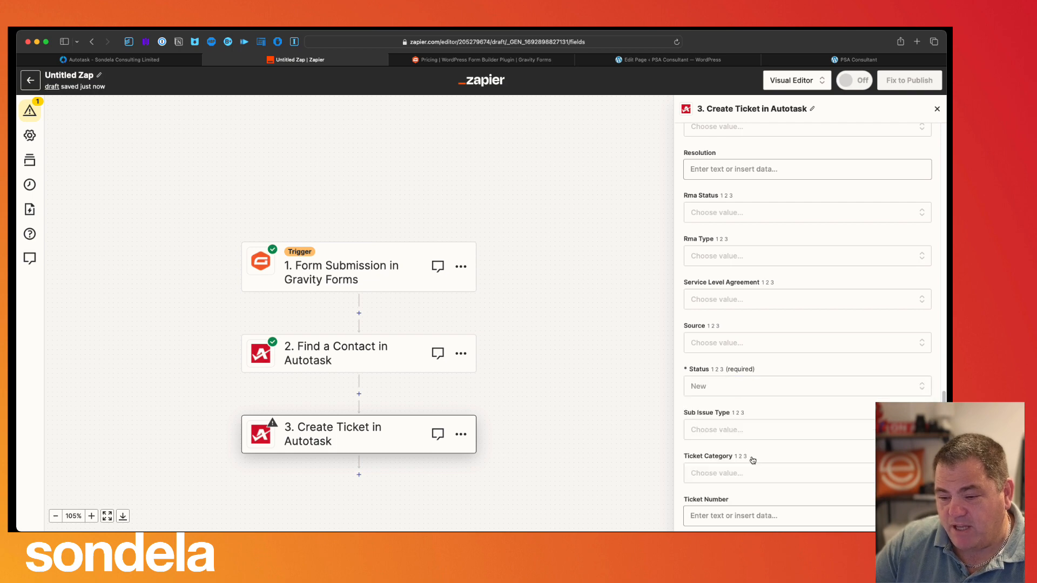
scroll(752, 459, "down", 3)
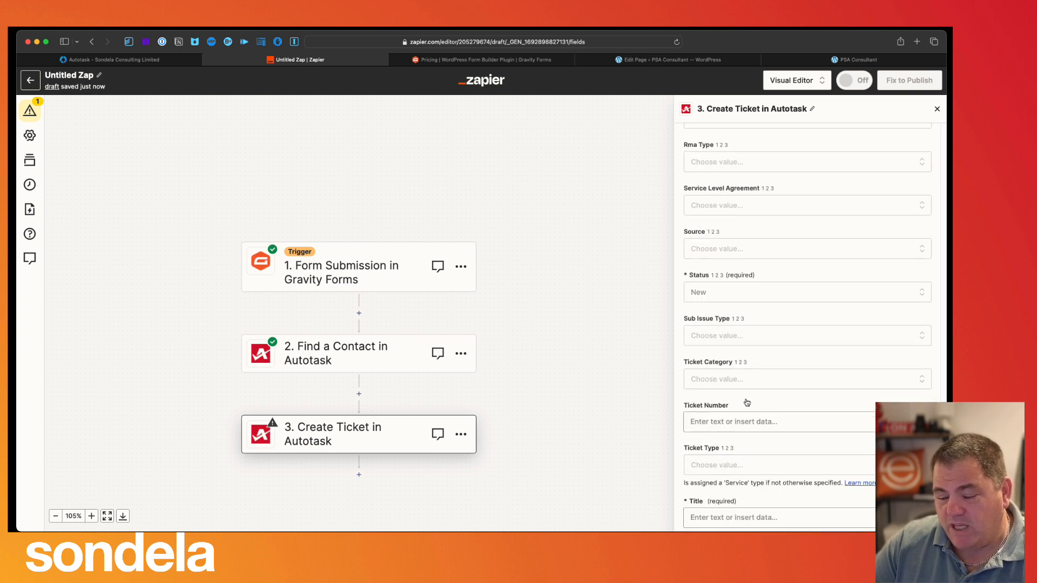
scroll(754, 474, "down", 1)
scroll(754, 475, "down", 2)
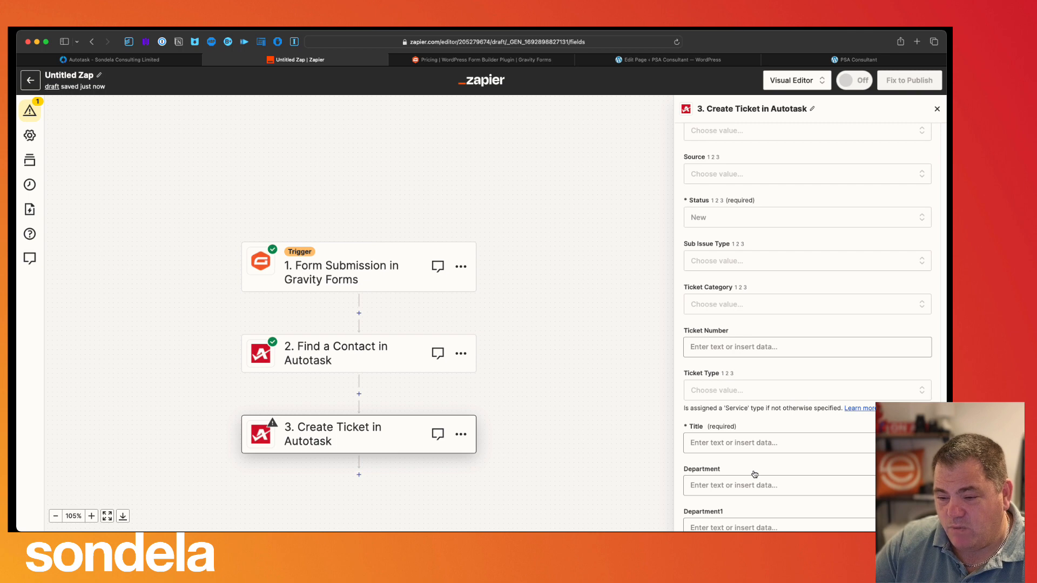
- Map the ticket Title to the Gravity Forms submission's Subject, Help me now
left_click(753, 444)
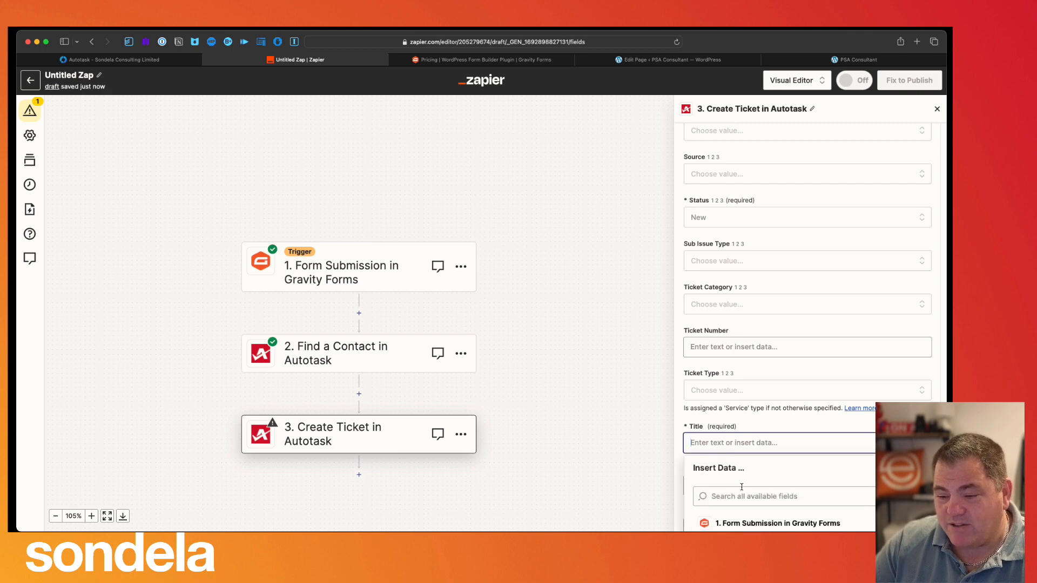
scroll(742, 493, "down", 2)
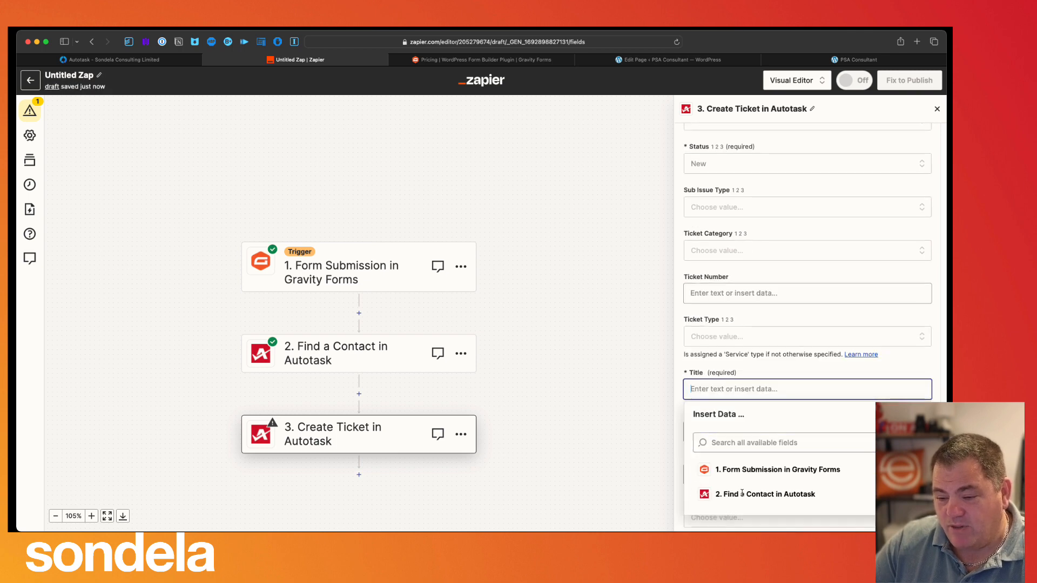
left_click(760, 473)
scroll(762, 478, "down", 3)
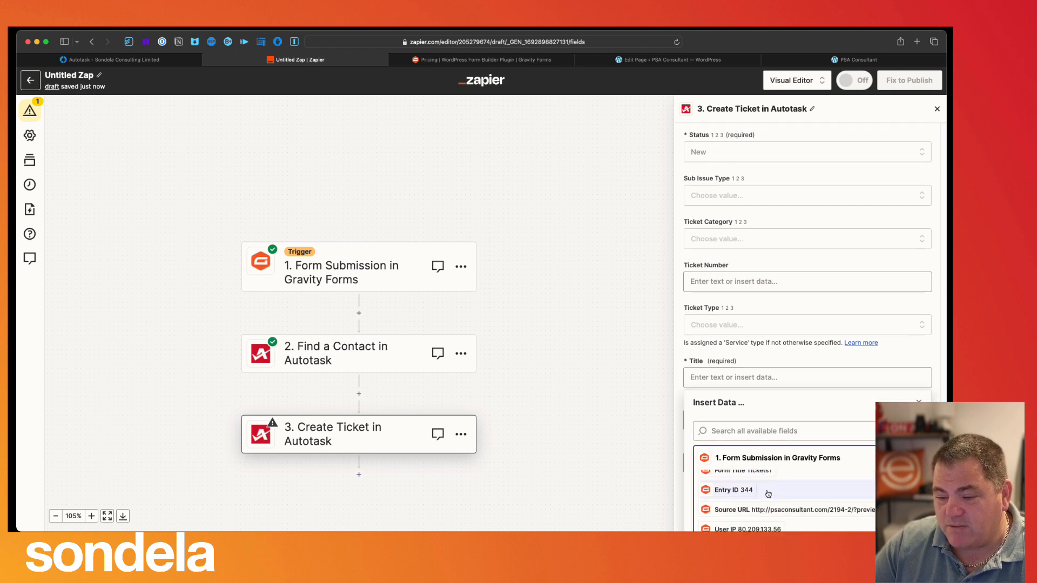
scroll(767, 494, "down", 2)
scroll(768, 493, "down", 6)
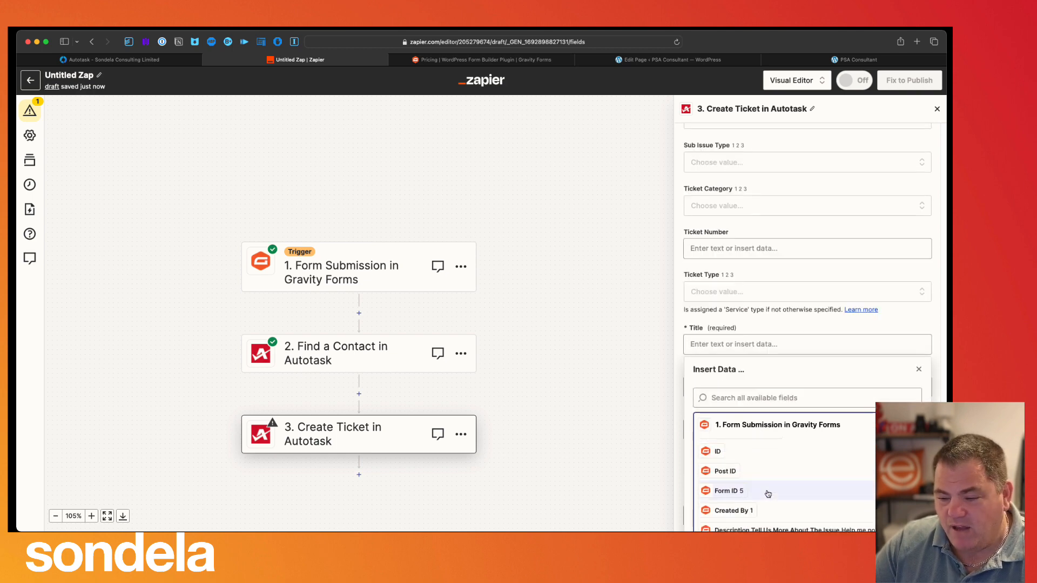
scroll(767, 492, "down", 3)
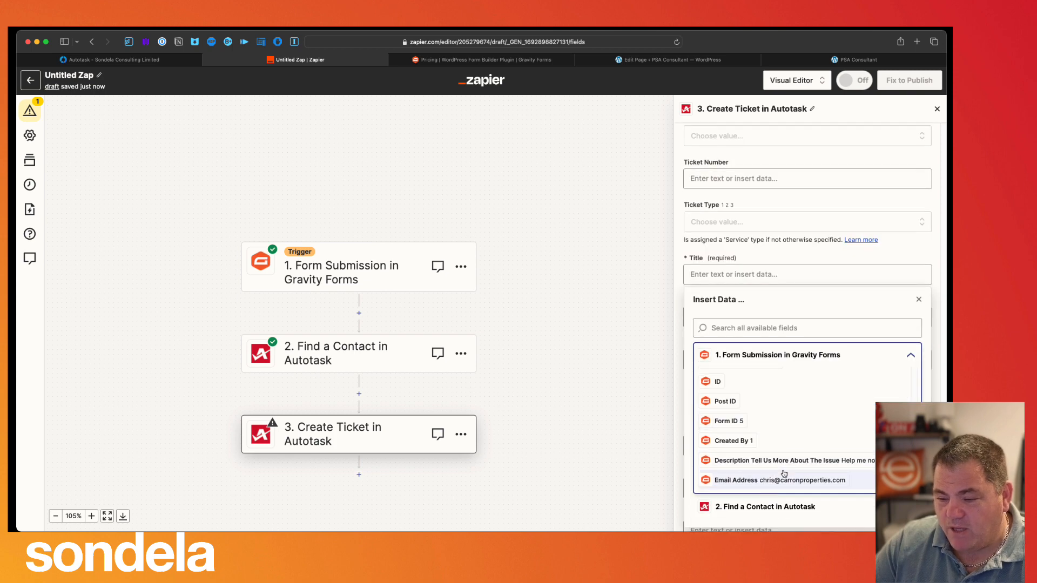
scroll(784, 475, "down", 1)
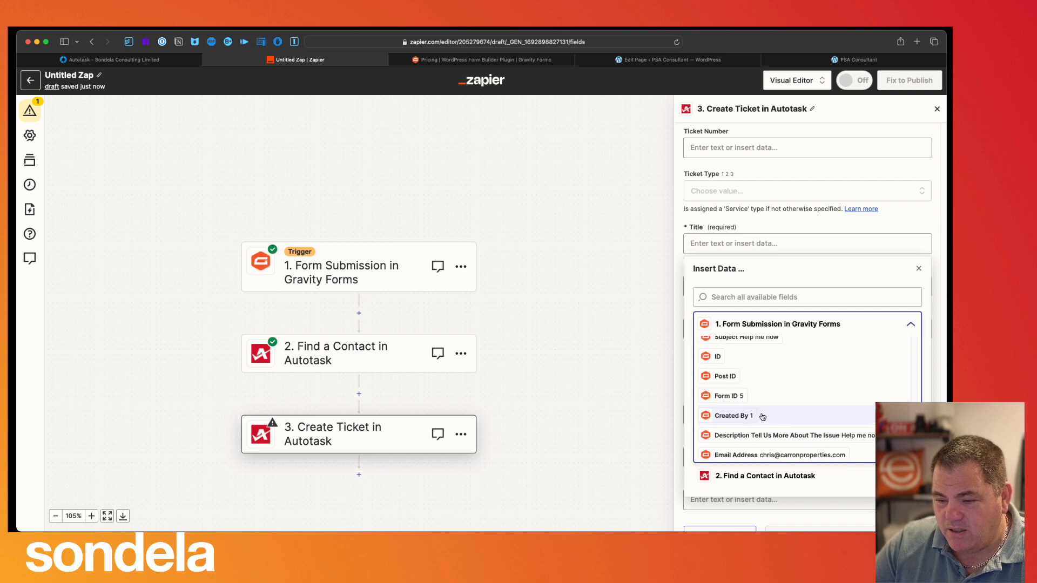
scroll(761, 418, "up", 2)
left_click(754, 366)
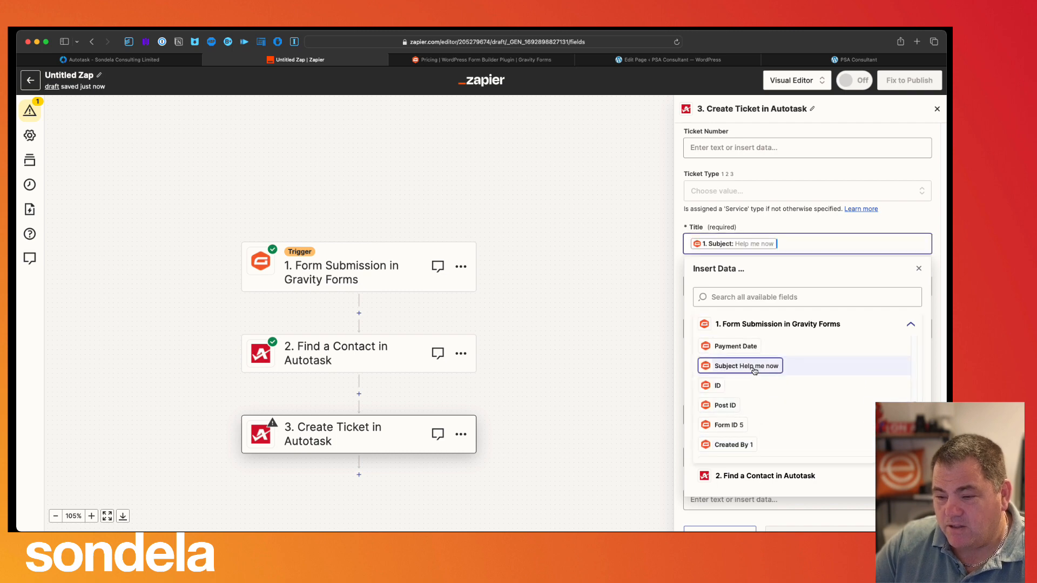
left_click(786, 225)
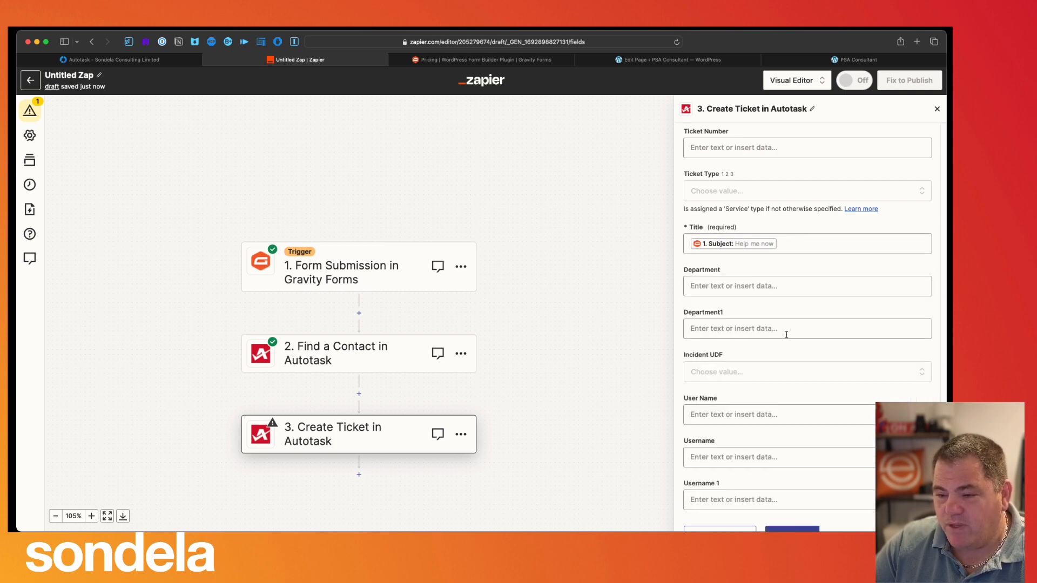
scroll(766, 383, "down", 2)
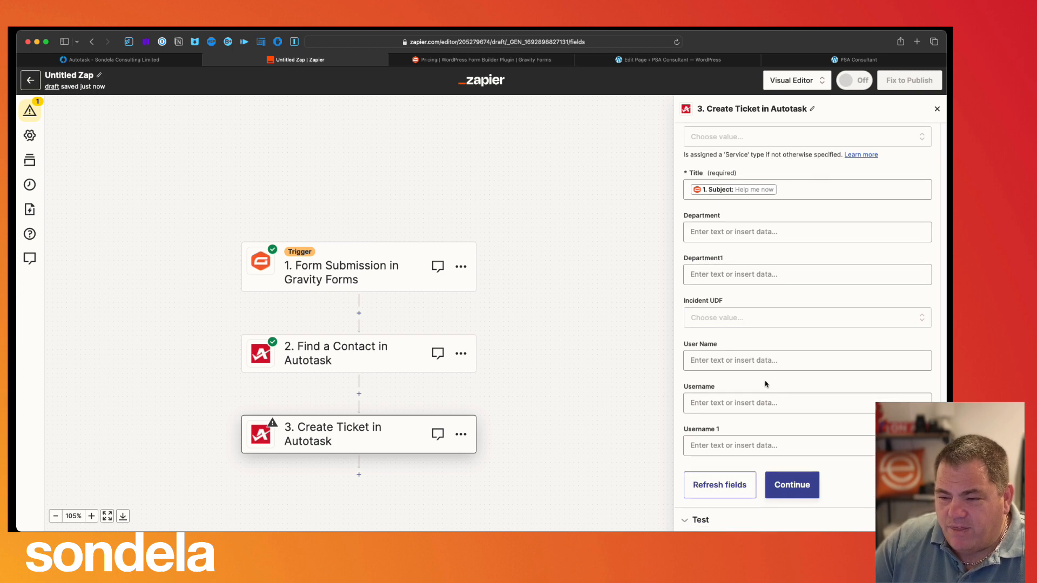
- Finish the Create Ticket mapping and send Autotask a test ticket titled 'Help me now', priority 3, status 1
scroll(766, 384, "up", 9)
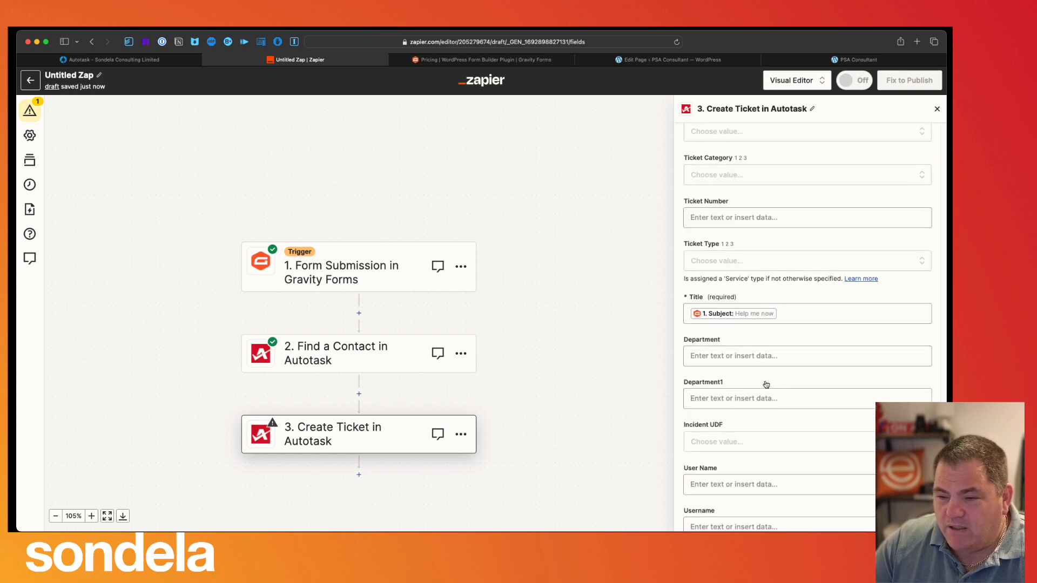
scroll(767, 385, "up", 4)
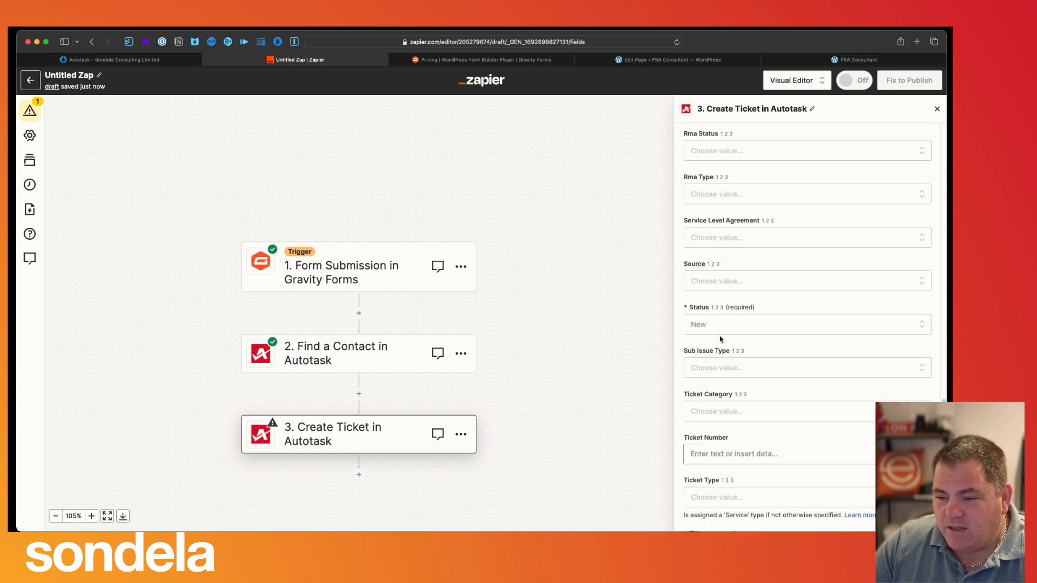
scroll(719, 341, "up", 3)
scroll(721, 339, "up", 9)
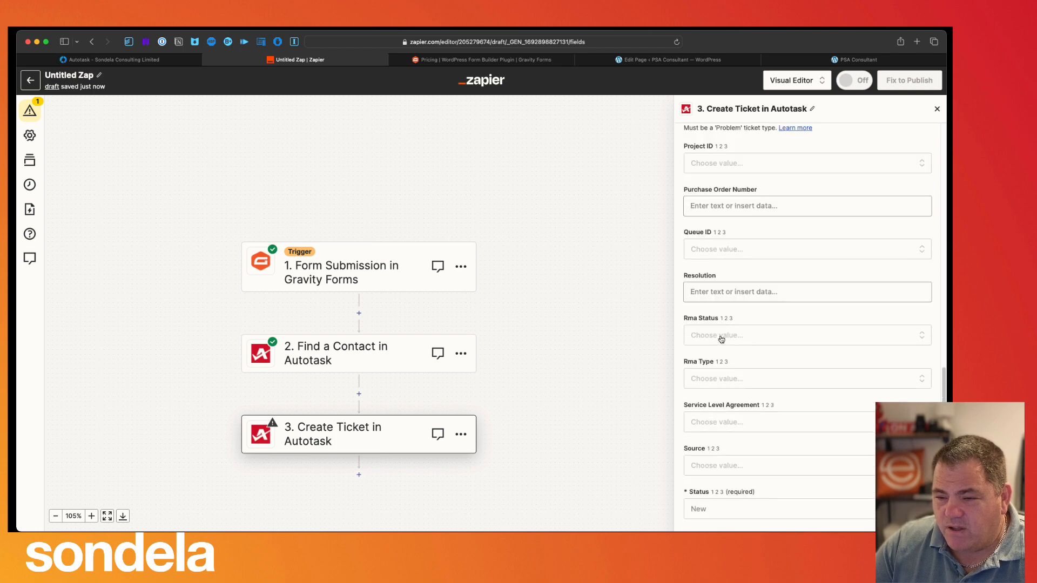
scroll(721, 339, "up", 20)
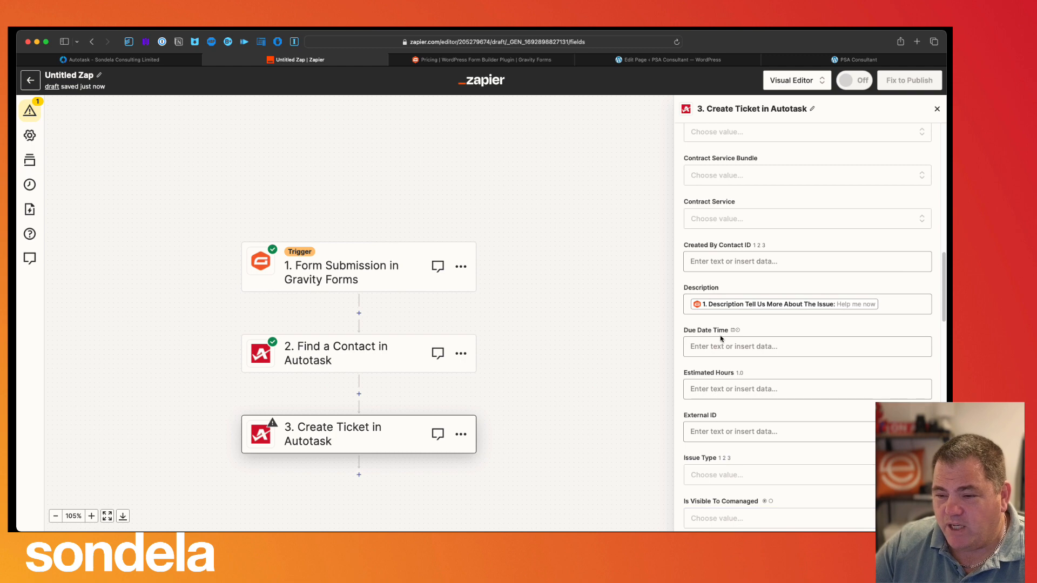
scroll(722, 339, "down", 20)
left_click(786, 484)
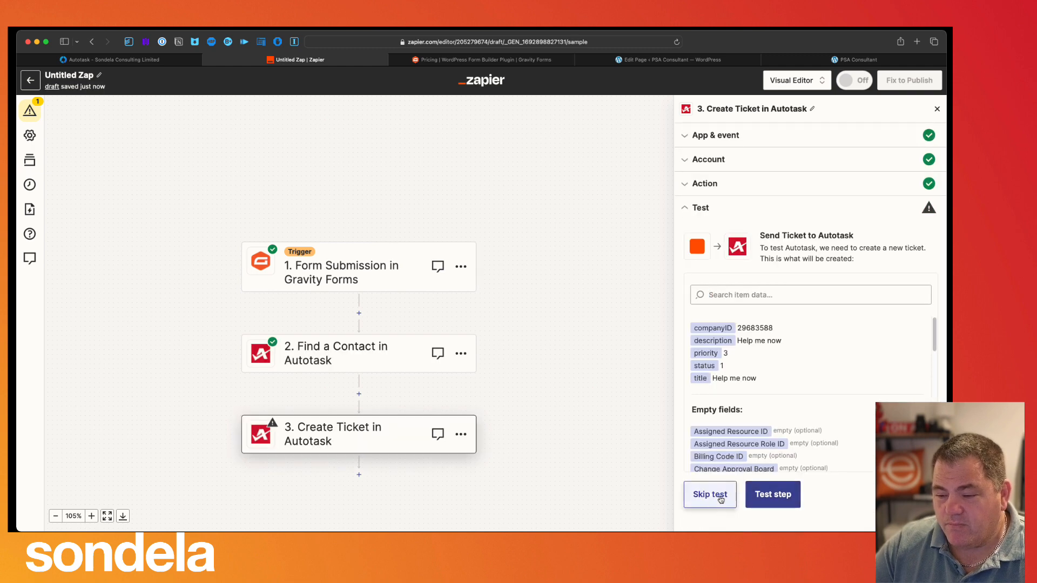
left_click(781, 496)
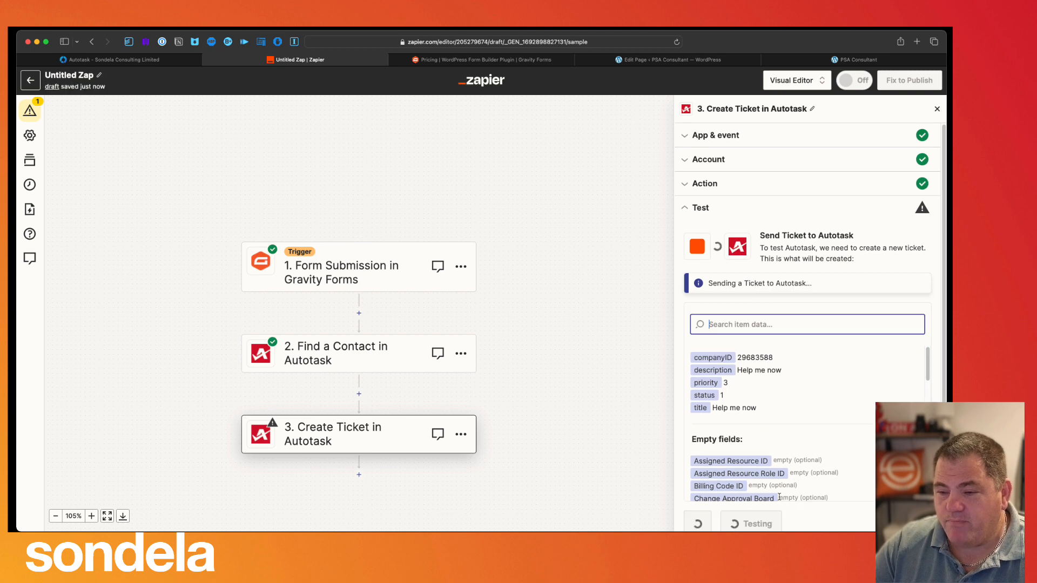
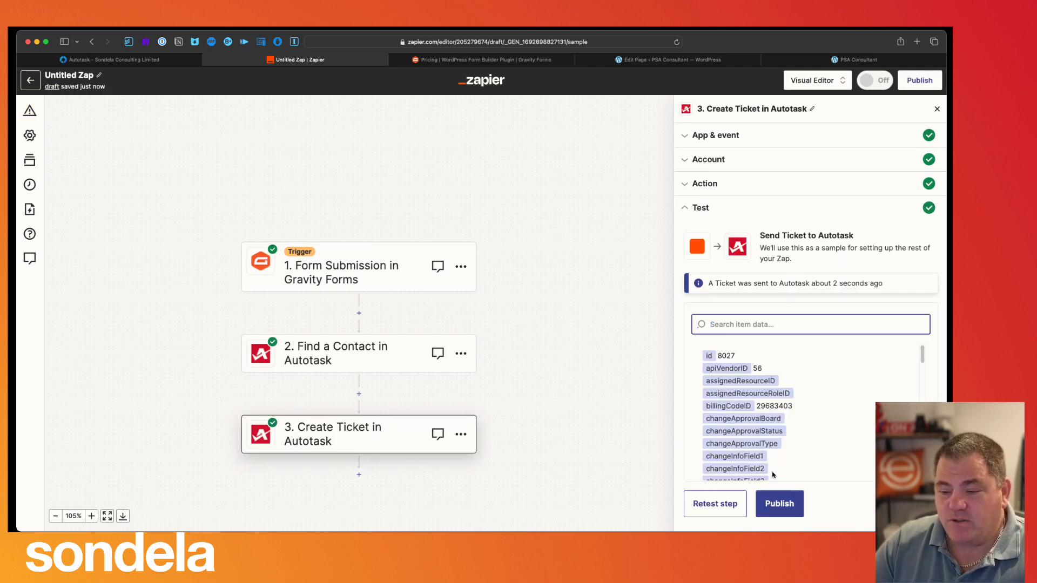
- Publish the Gravity Forms to Autotask zap as version v1 and dismiss the confirmation messages
left_click(799, 506)
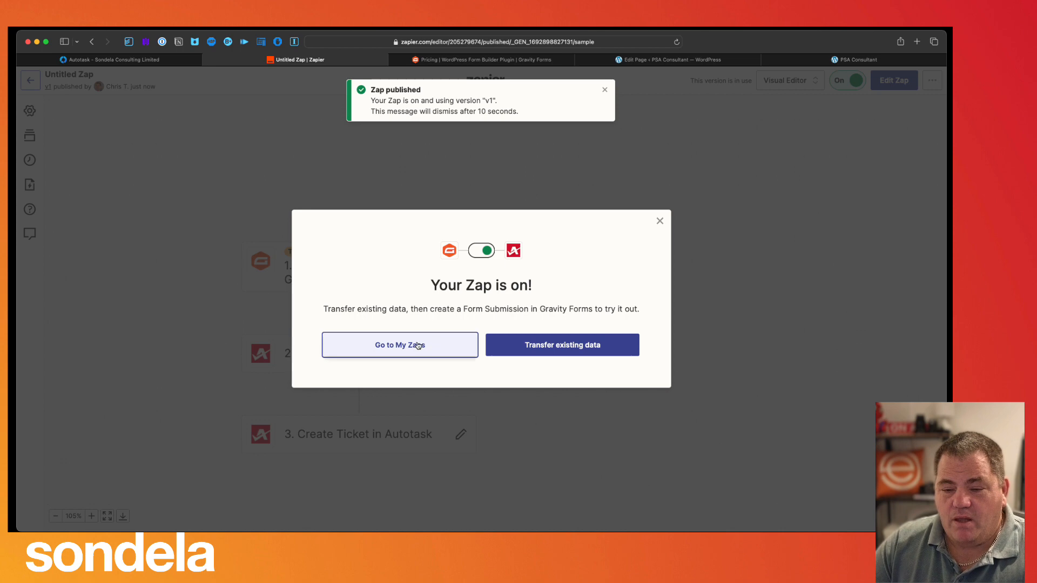
left_click(659, 221)
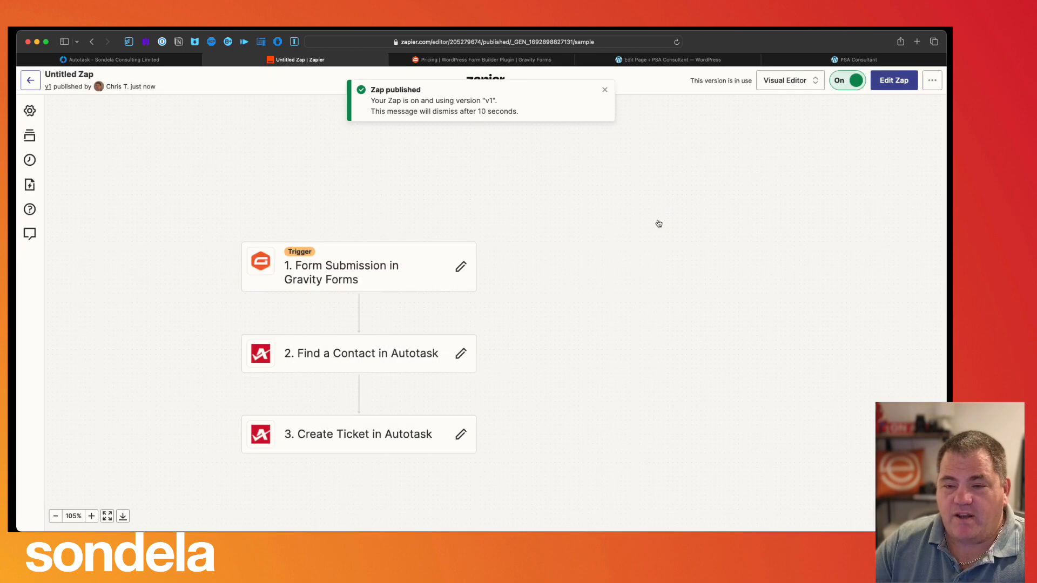
left_click(604, 90)
left_click(620, 60)
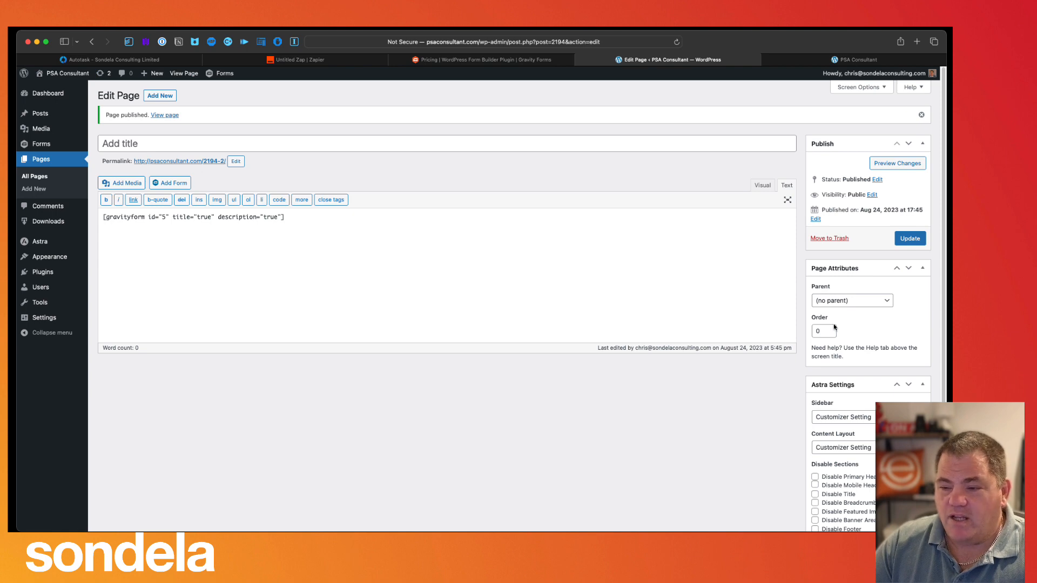
- Preview the WordPress page and enter the requester's e-mail address in the Tickets1 form
left_click(890, 169)
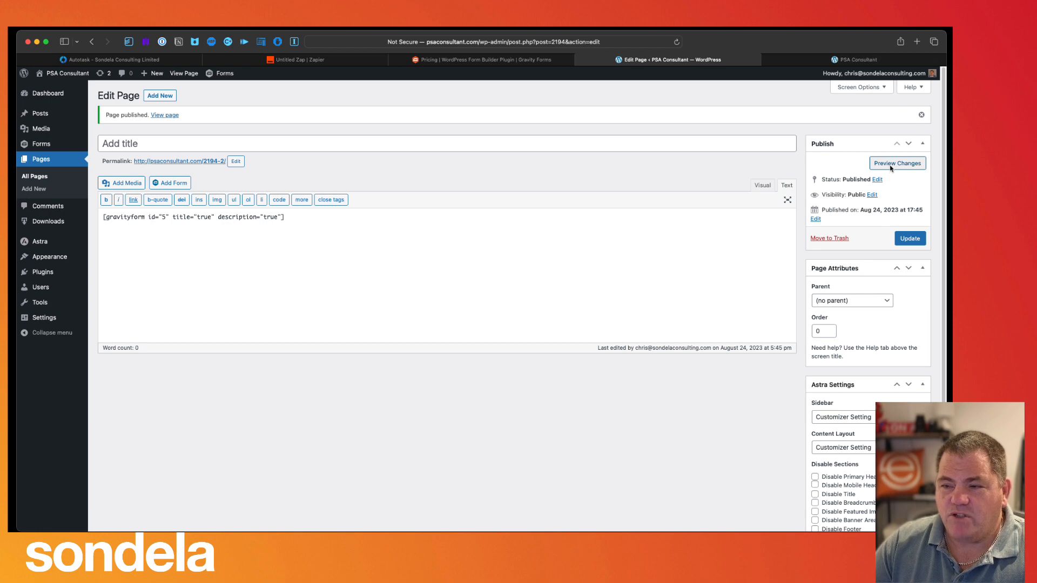
left_click(842, 62)
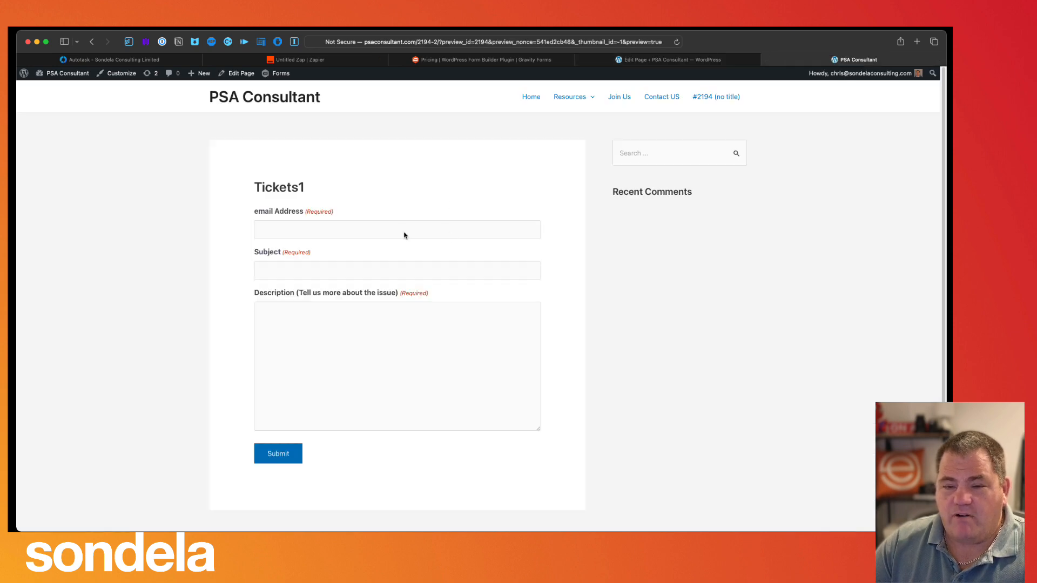
left_click(378, 231)
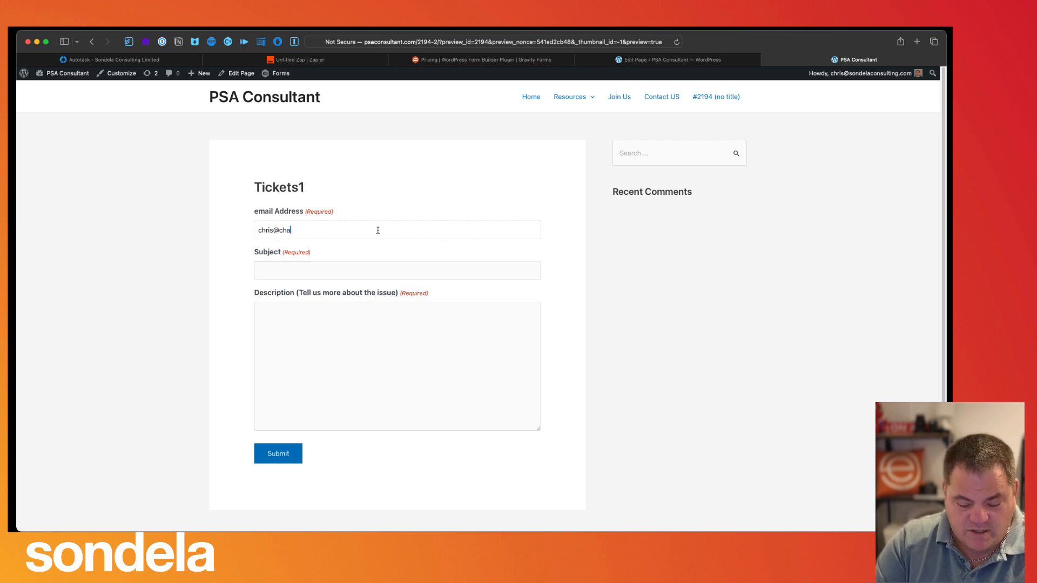
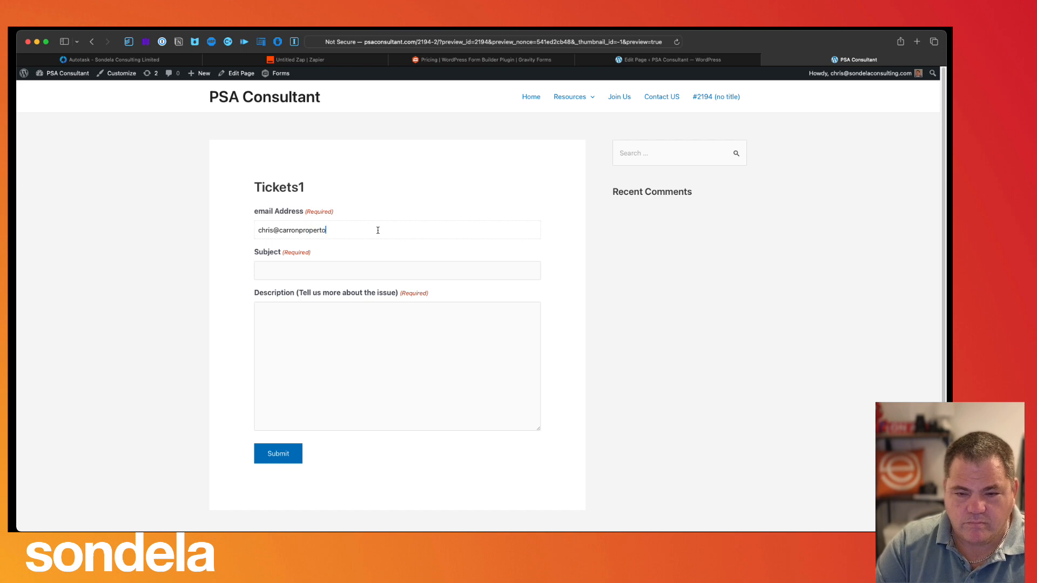
- Enter the subject 'Help me please I need some serious help' and submit the test ticket
key("Tab")
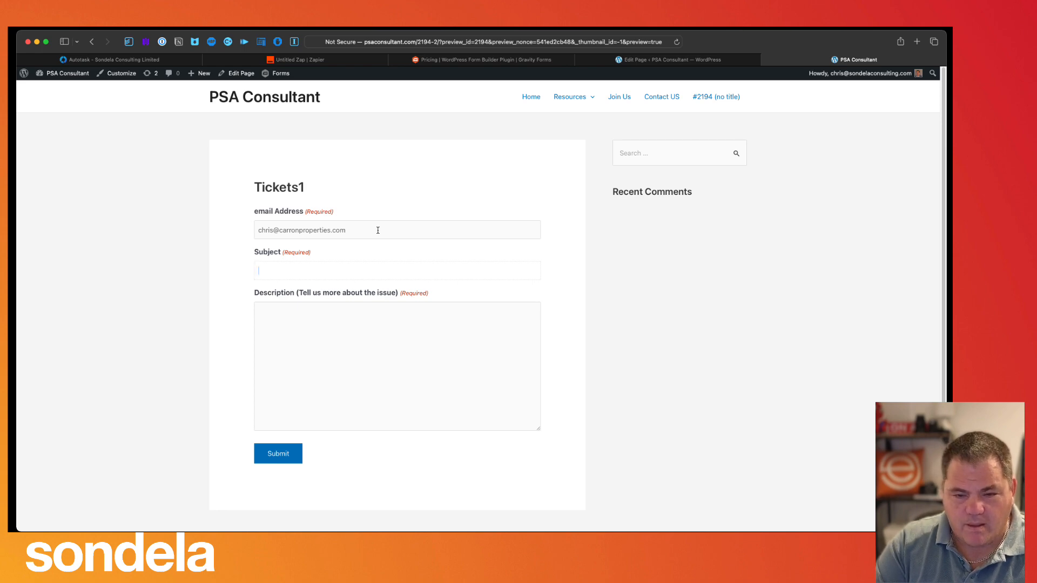
type("Help me p")
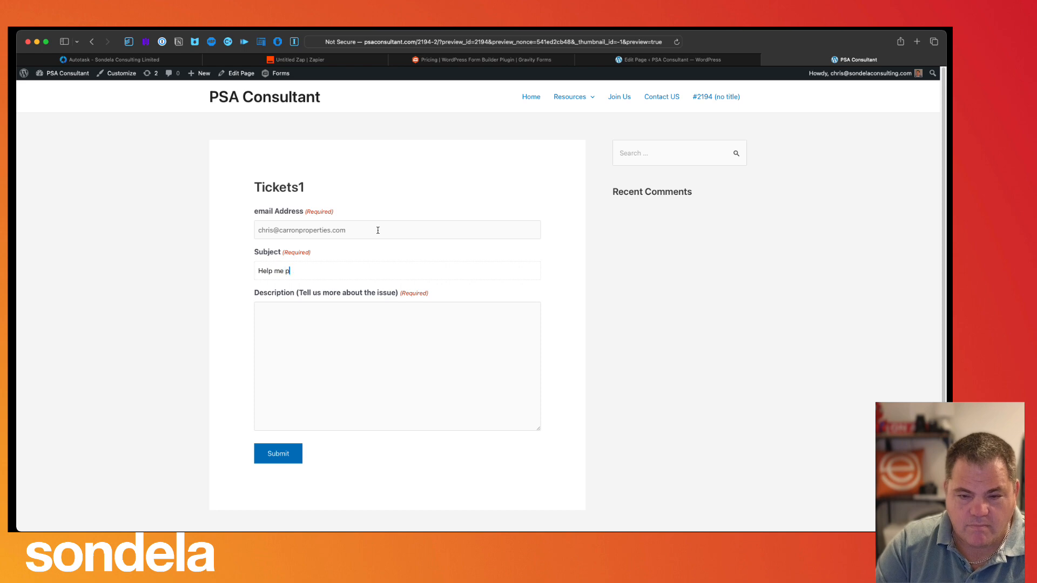
type("lease I need so")
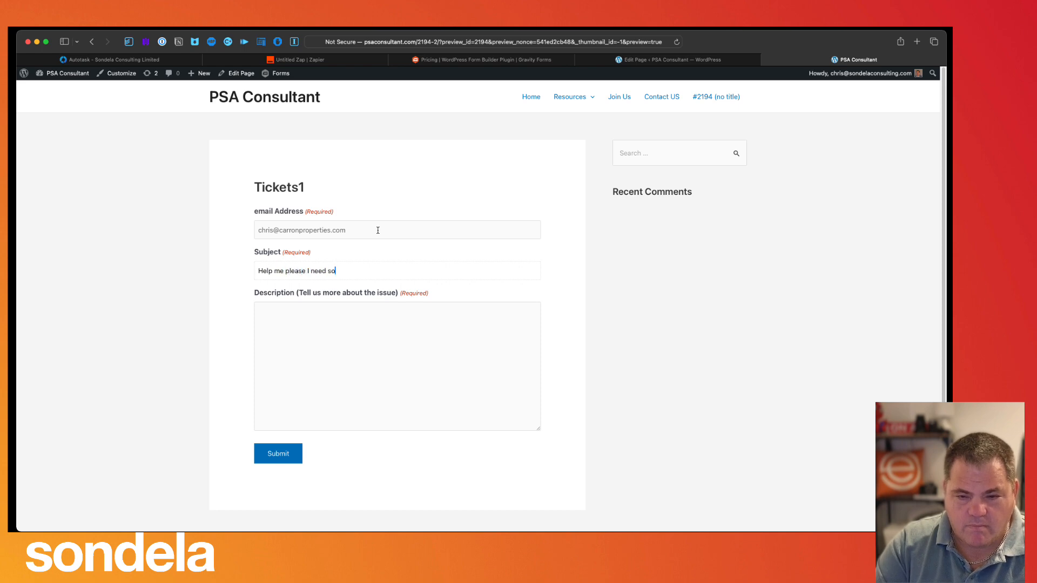
type("me serious he")
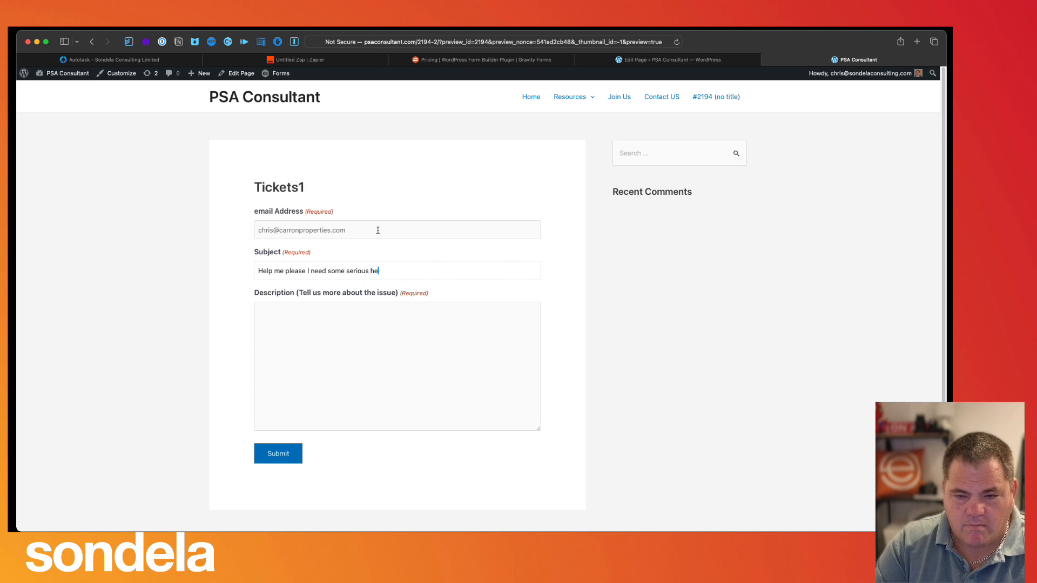
type("My computer is broken,")
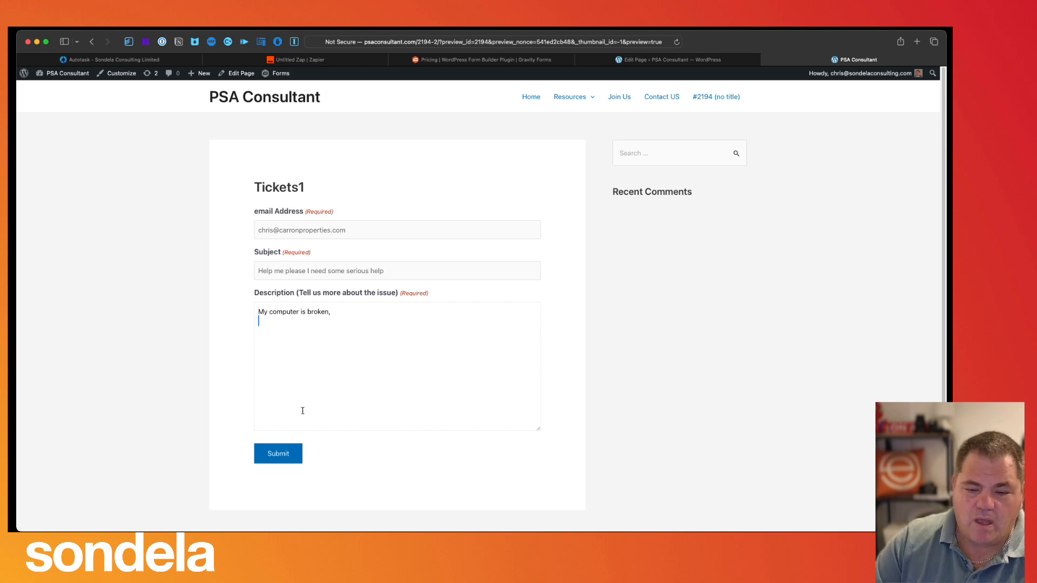
left_click(279, 452)
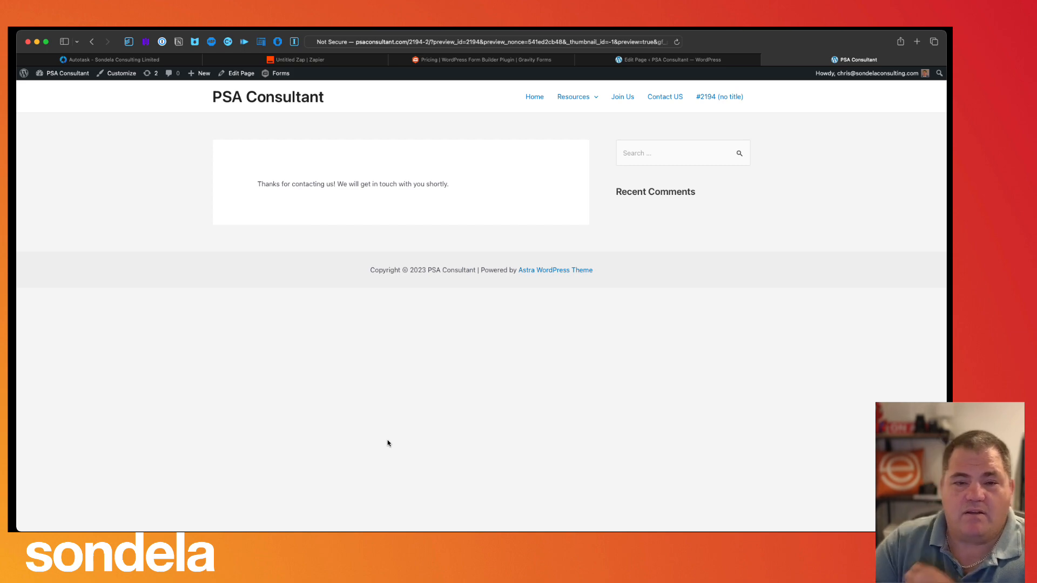
- Open the ticket dashboard and list today's Carron Properties tickets from the All Tickets created today chart
left_click(115, 61)
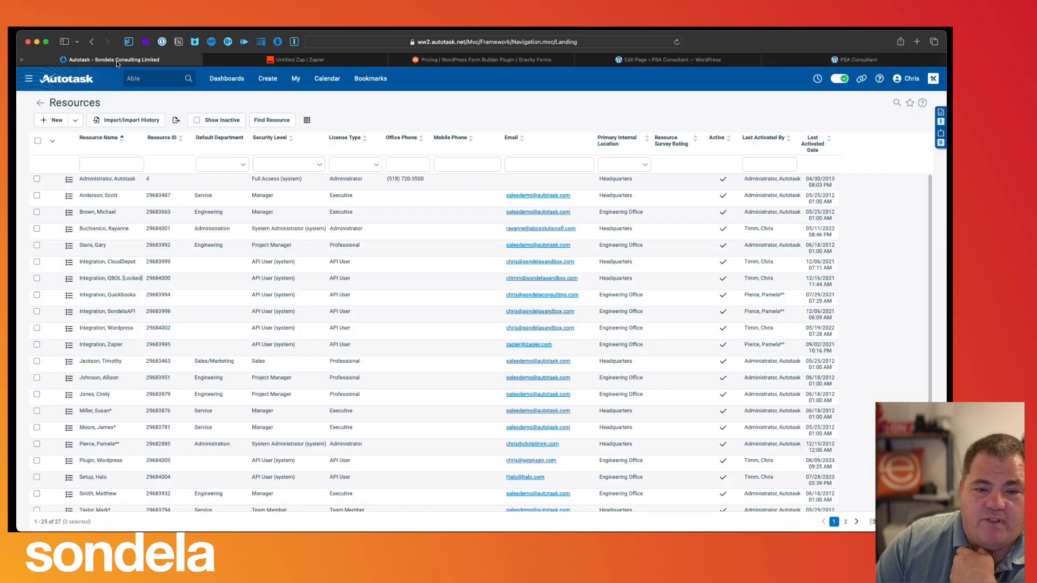
left_click(229, 81)
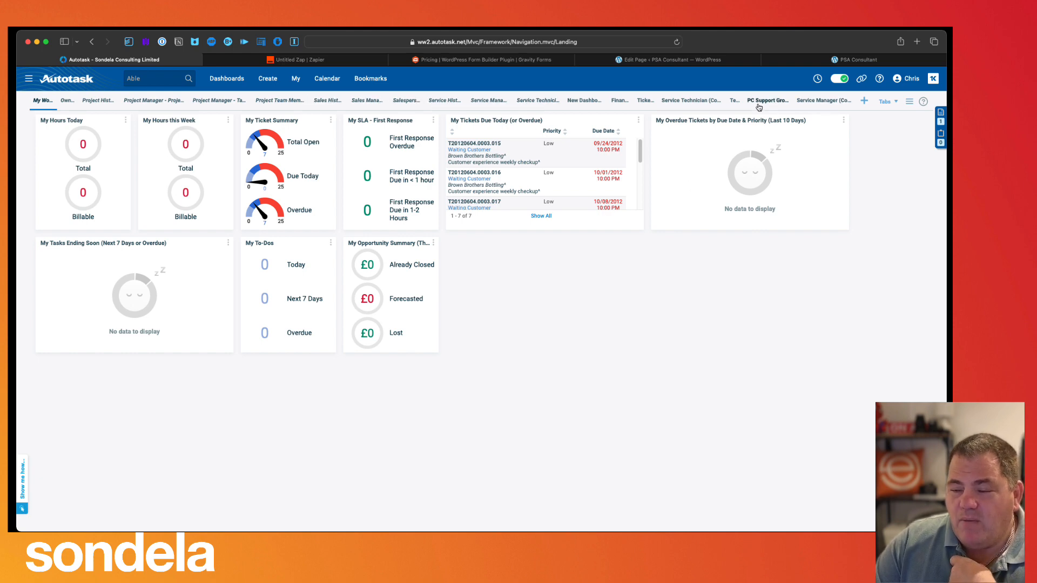
left_click(733, 101)
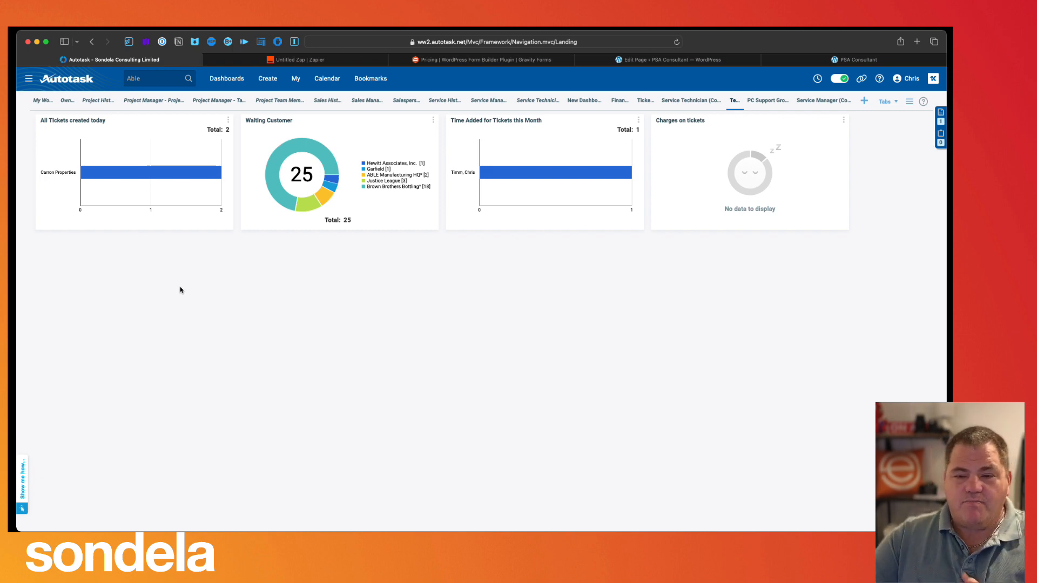
left_click(121, 175)
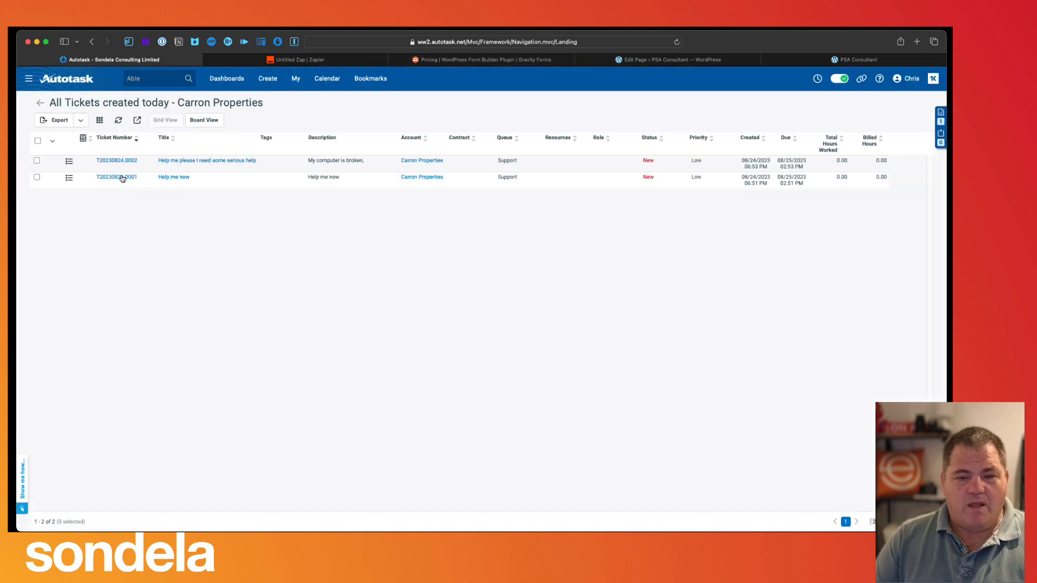
- Open the 'Help me please I need some serious help' ticket and check its 'My computer is broken,' description
left_click(233, 161)
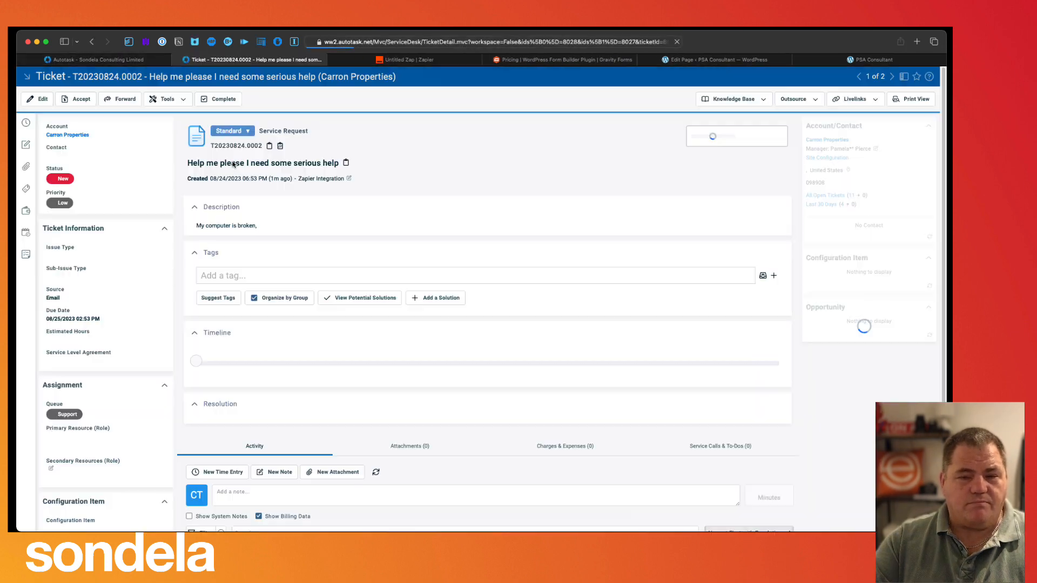
left_click_drag(193, 162, 335, 158)
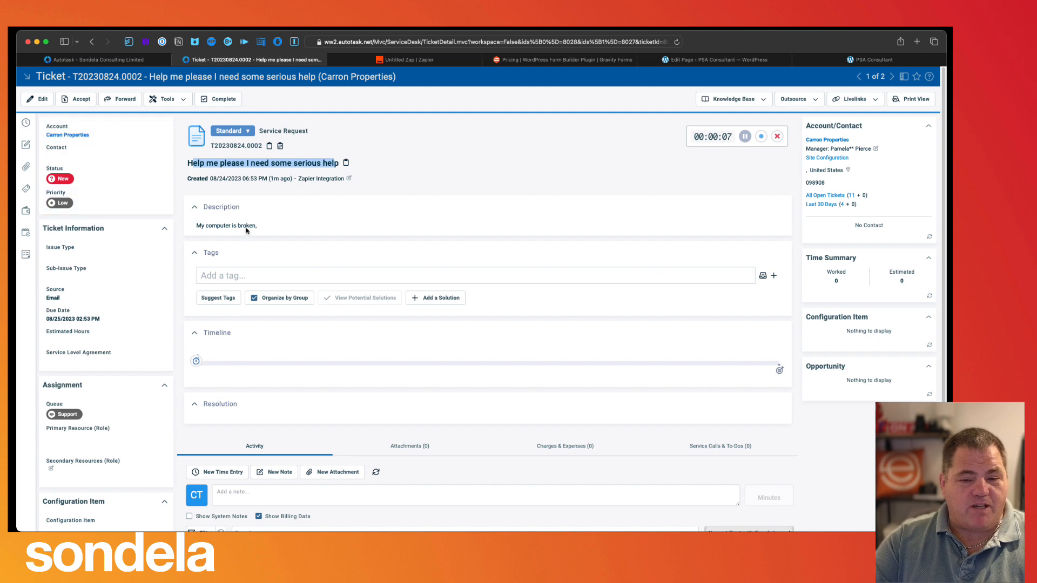
left_click_drag(259, 227, 193, 228)
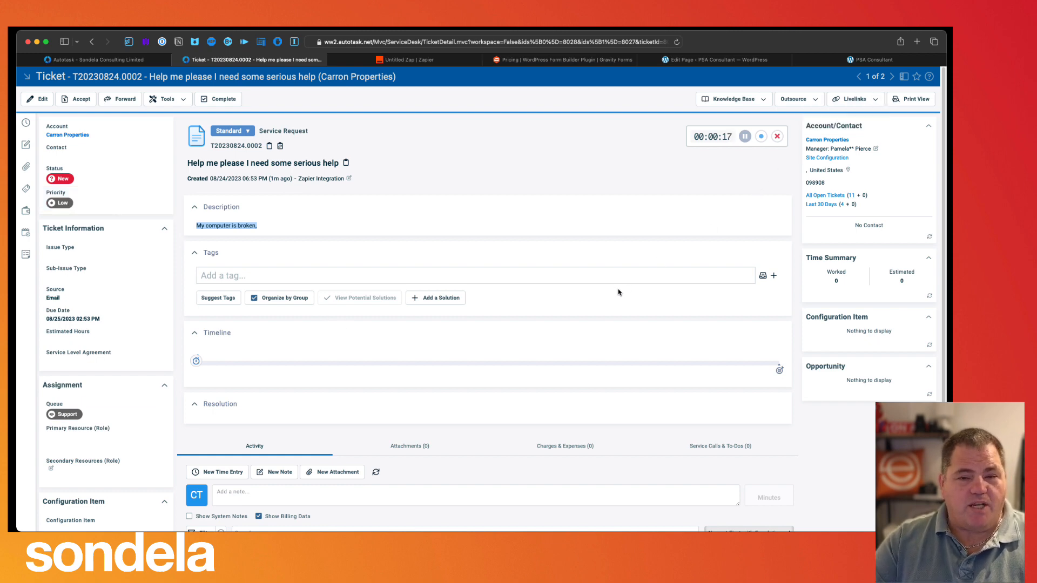
left_click(412, 62)
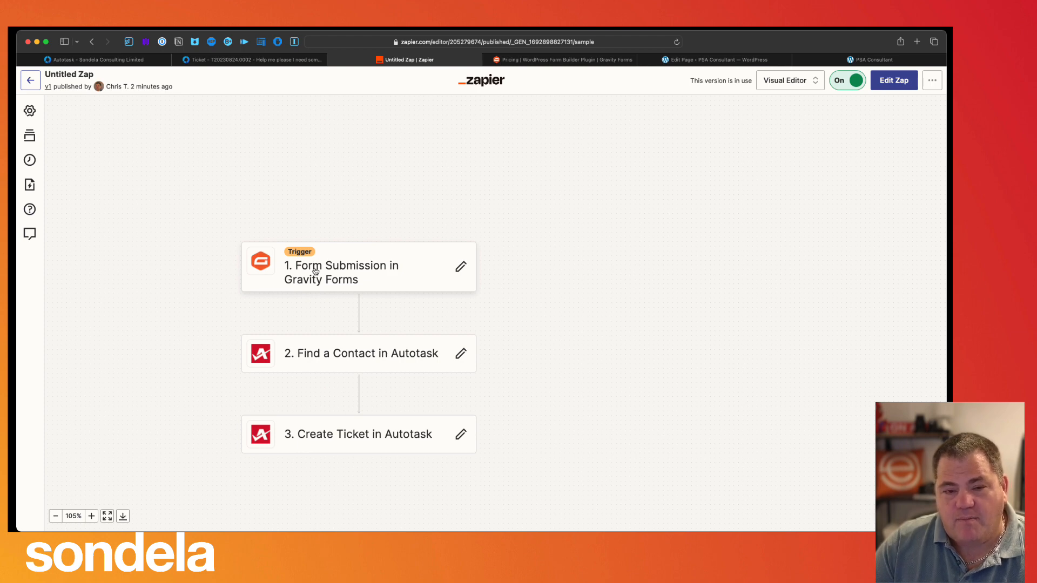
- Review the trigger's Form Submission event, connected Gravity Forms account and Tickets1 (5) form
left_click(316, 271)
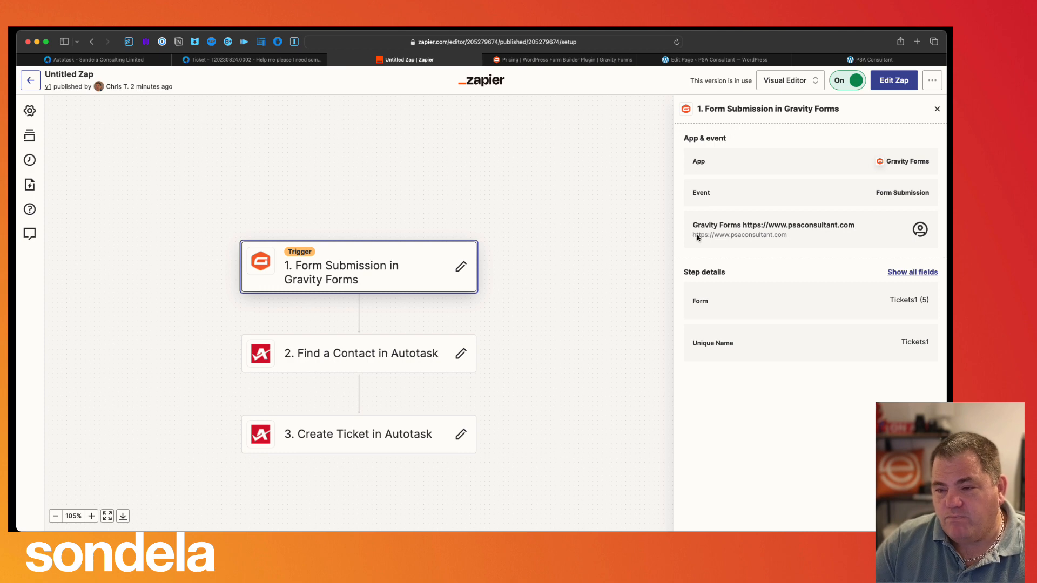
left_click(932, 199)
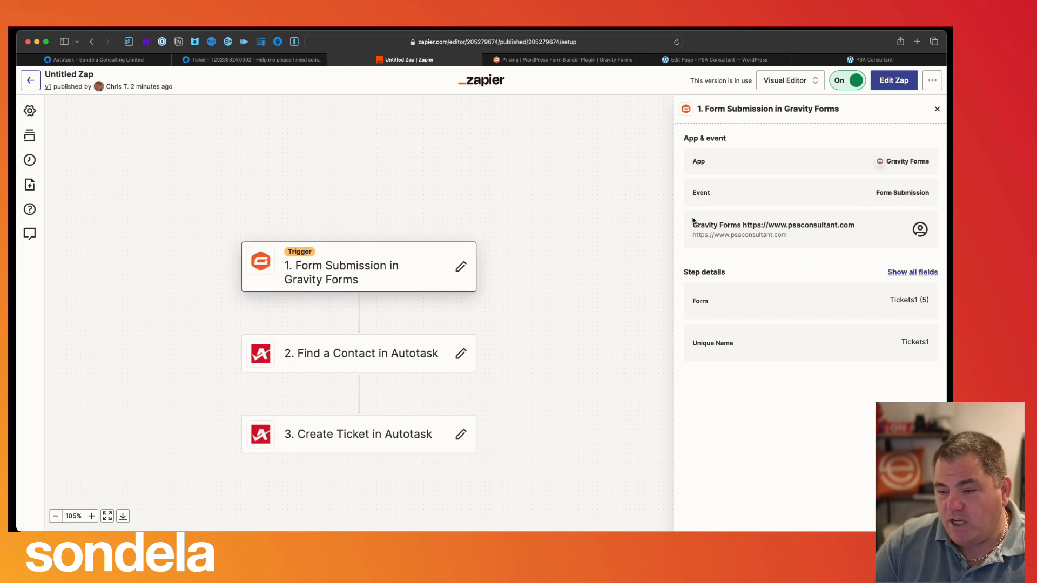
left_click_drag(693, 223, 855, 230)
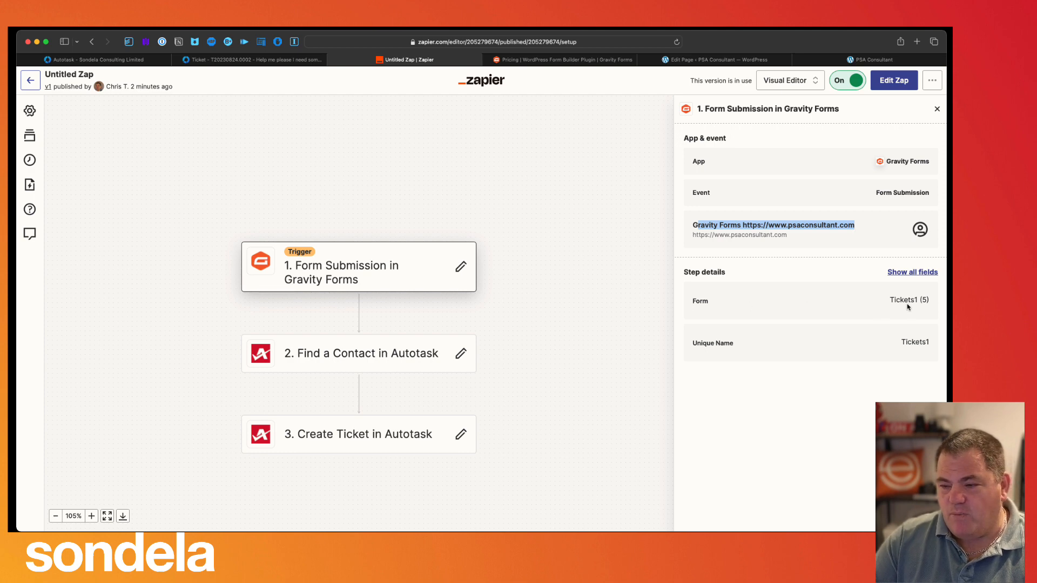
left_click_drag(886, 301, 940, 302)
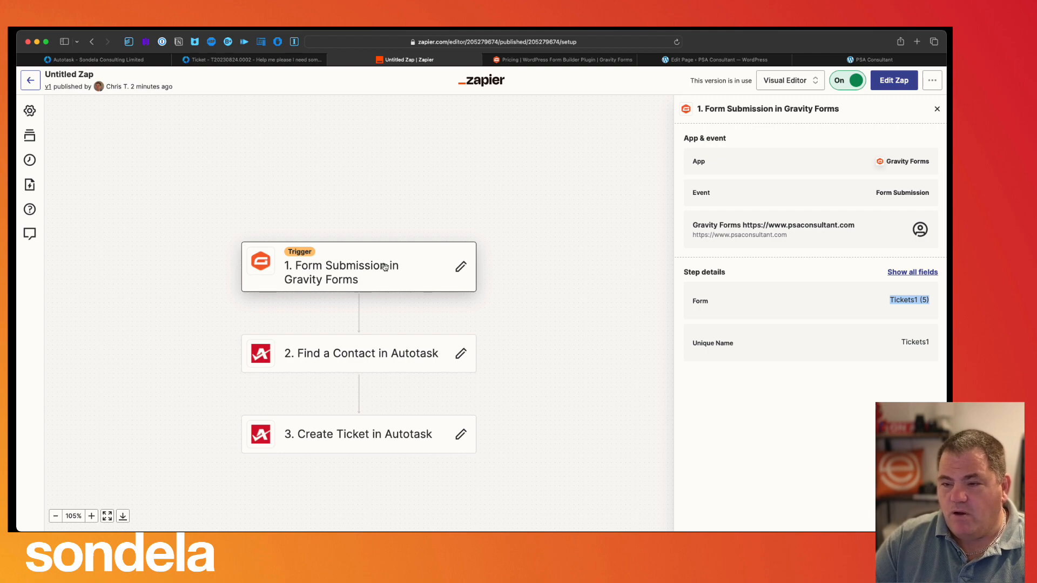
- Start a new draft of the published zap, replacing the old one, and reopen the trigger's account settings
left_click(894, 80)
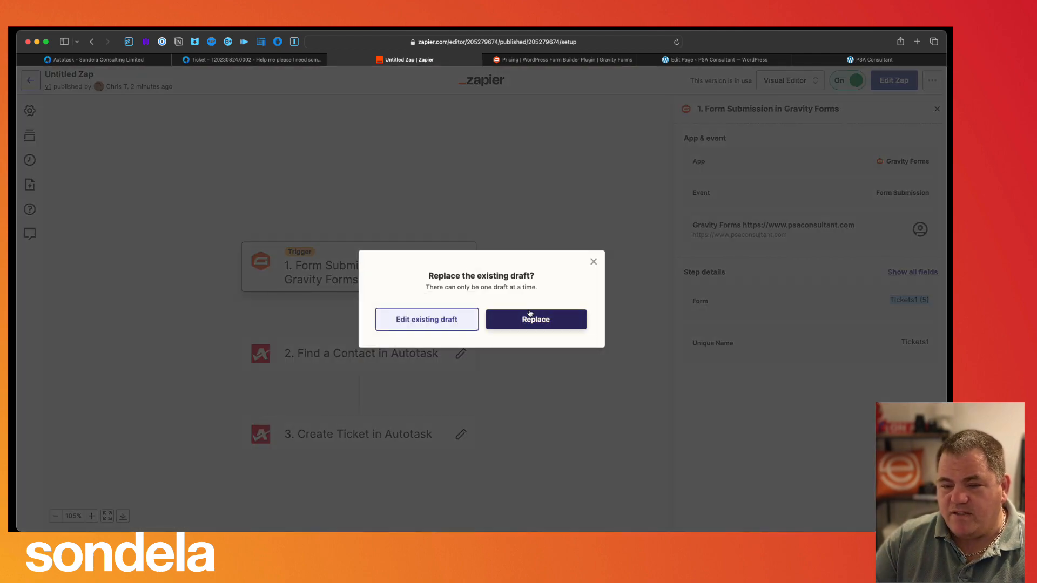
left_click(536, 319)
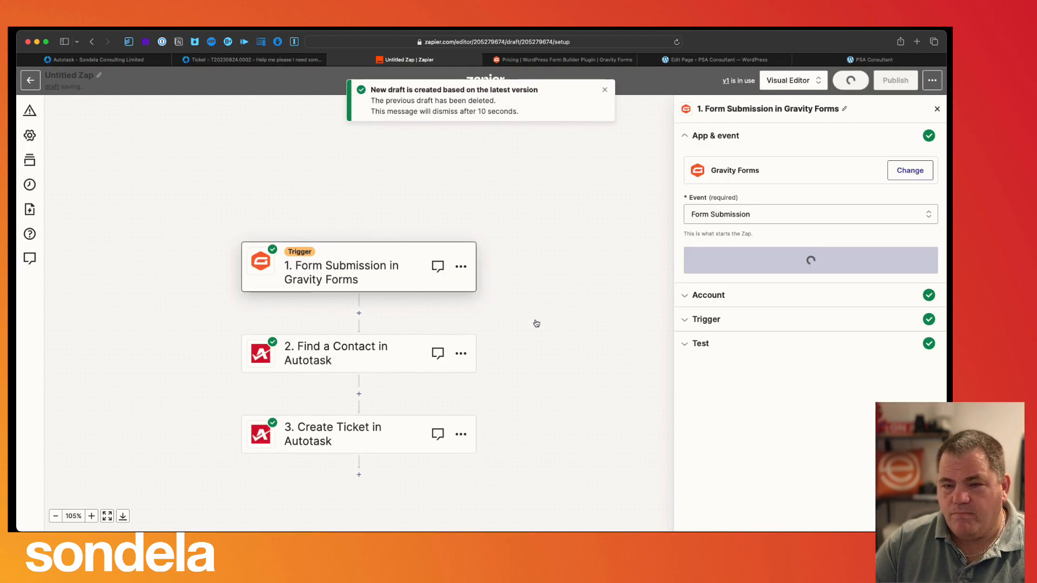
left_click(673, 286)
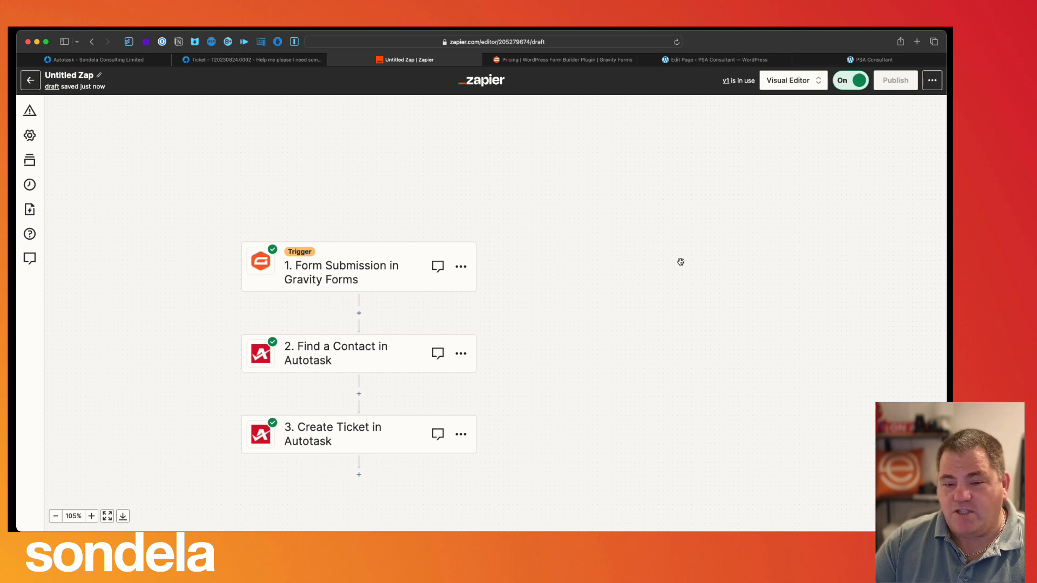
left_click(349, 273)
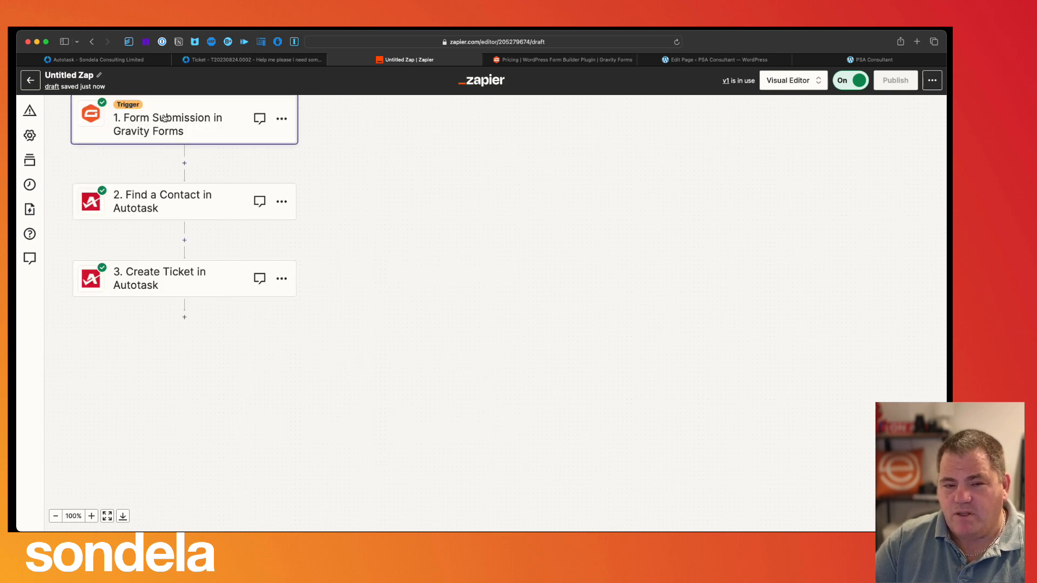
left_click(199, 123)
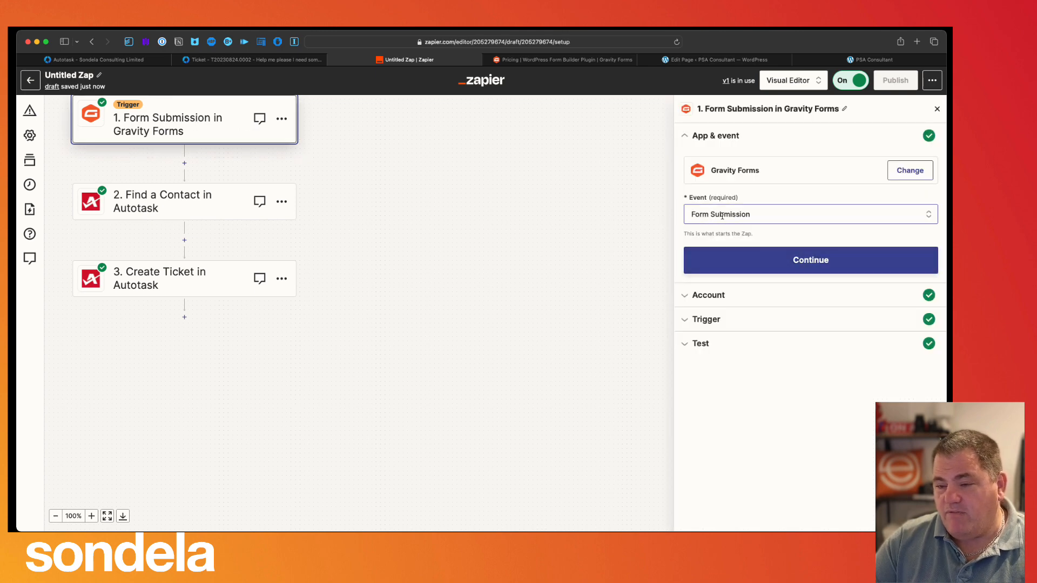
left_click(769, 261)
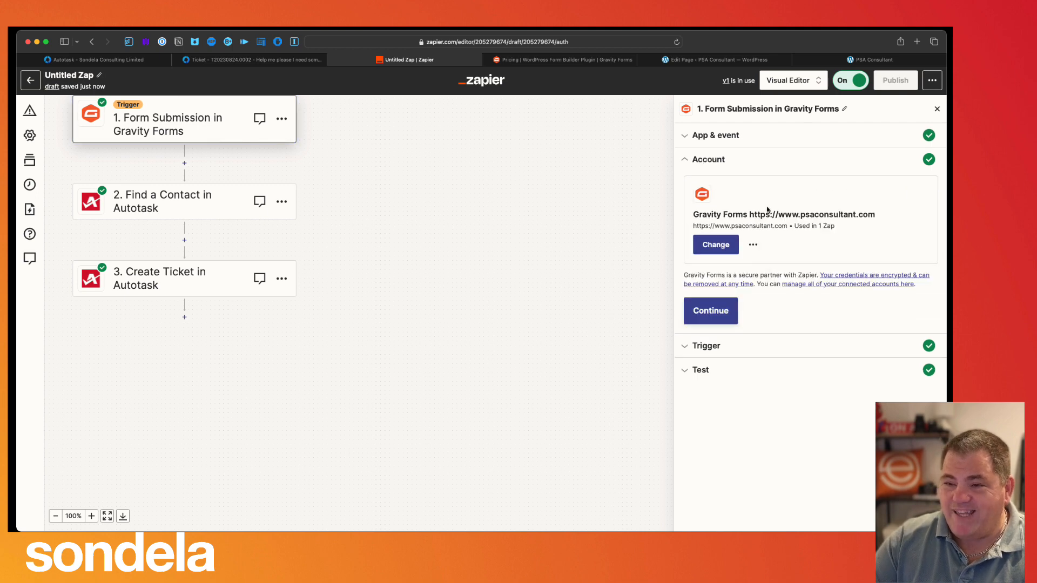
left_click(892, 61)
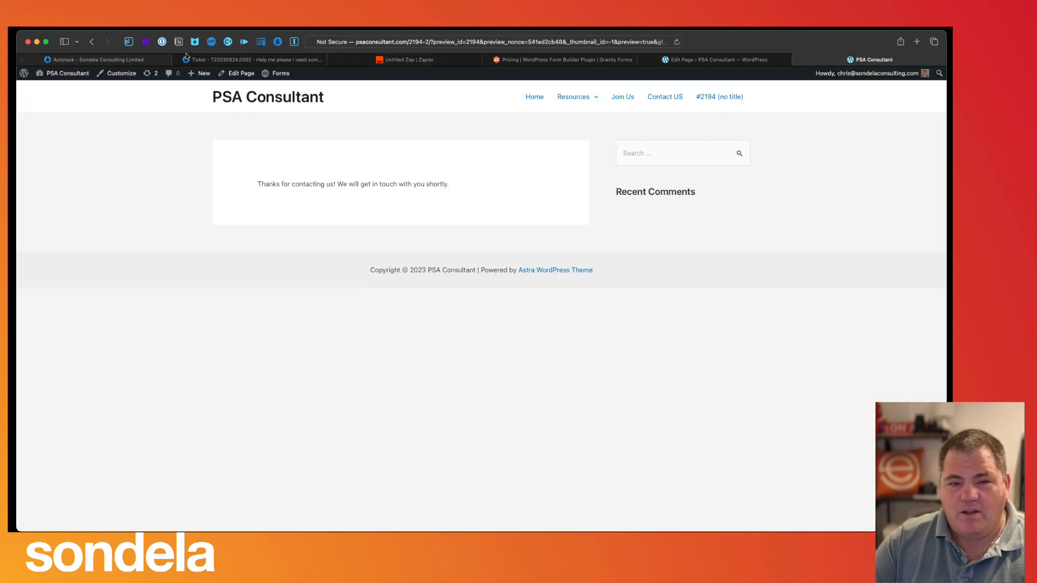
- Close the thank-you tab and reload the page preview with an empty Tickets1 form
left_click(797, 60)
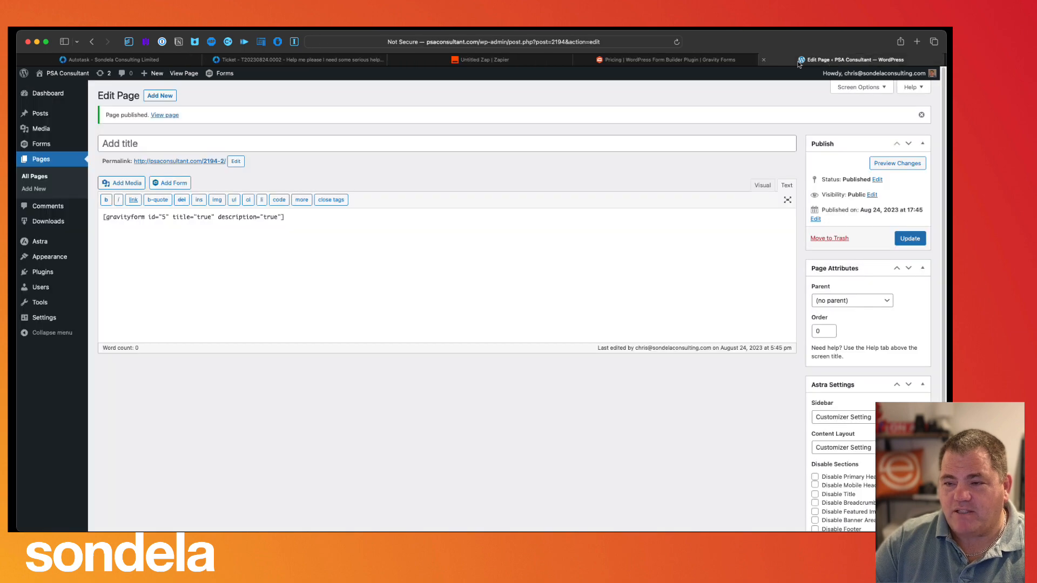
left_click(891, 163)
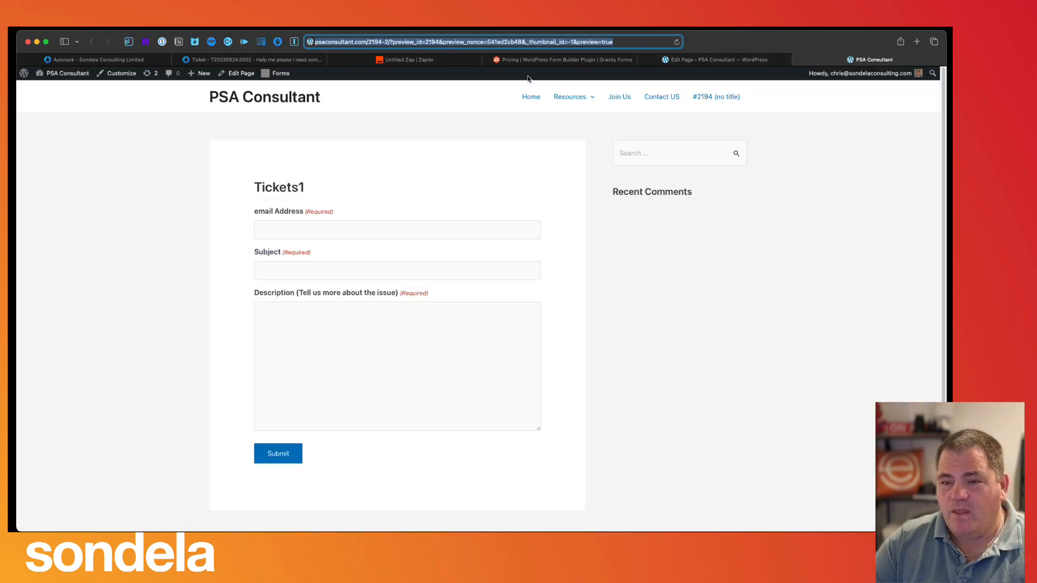
- Retest the trigger with the newest record, Form Submission C (entry 345), and continue to step 2
left_click(439, 63)
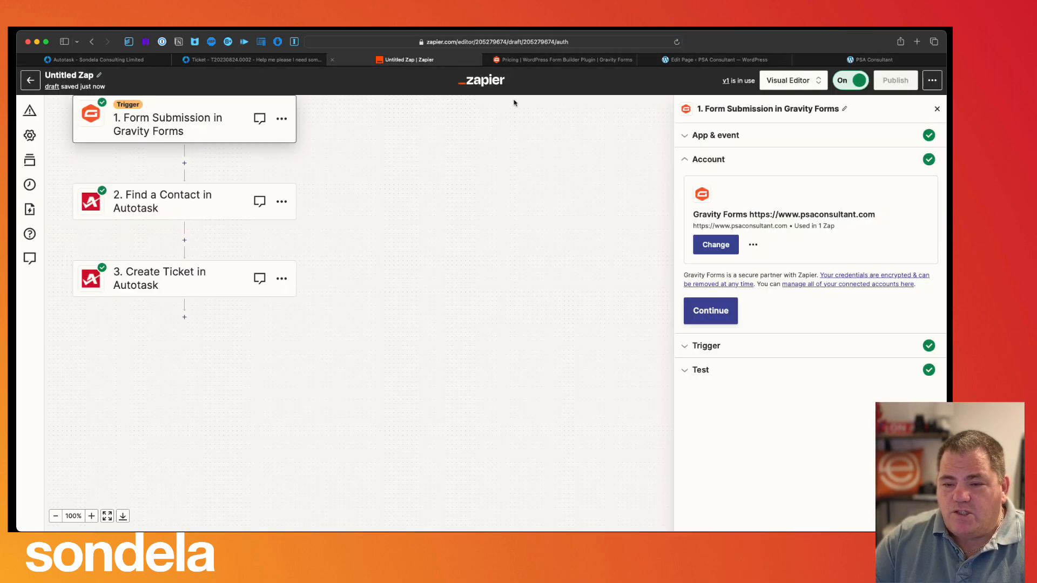
left_click(702, 312)
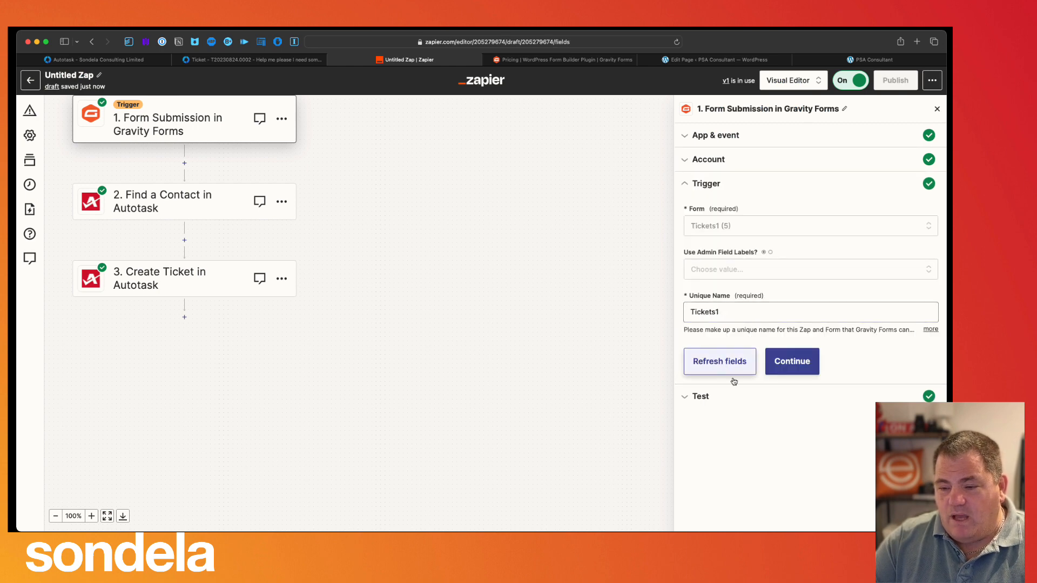
left_click(781, 365)
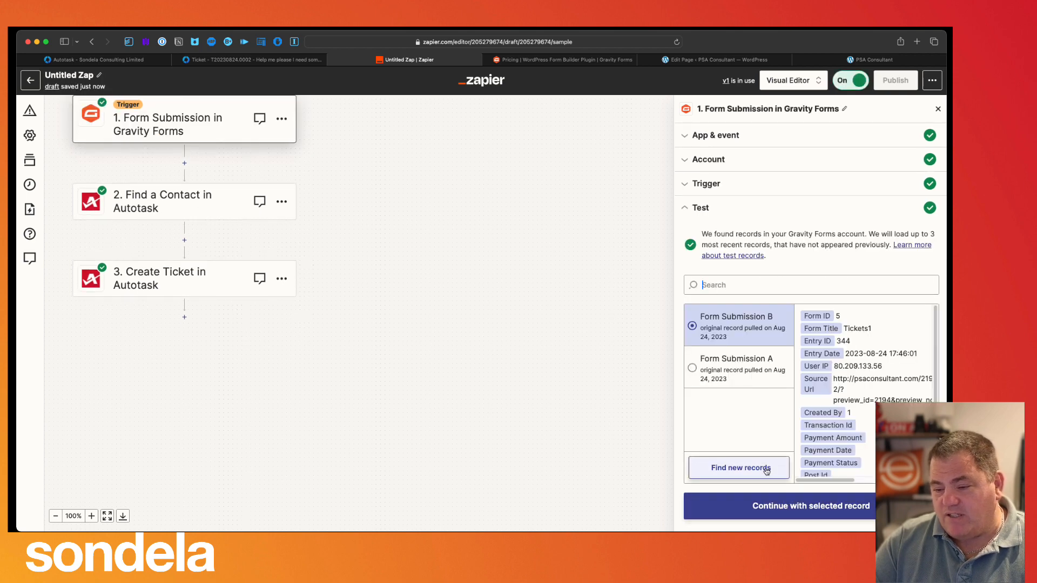
left_click(767, 472)
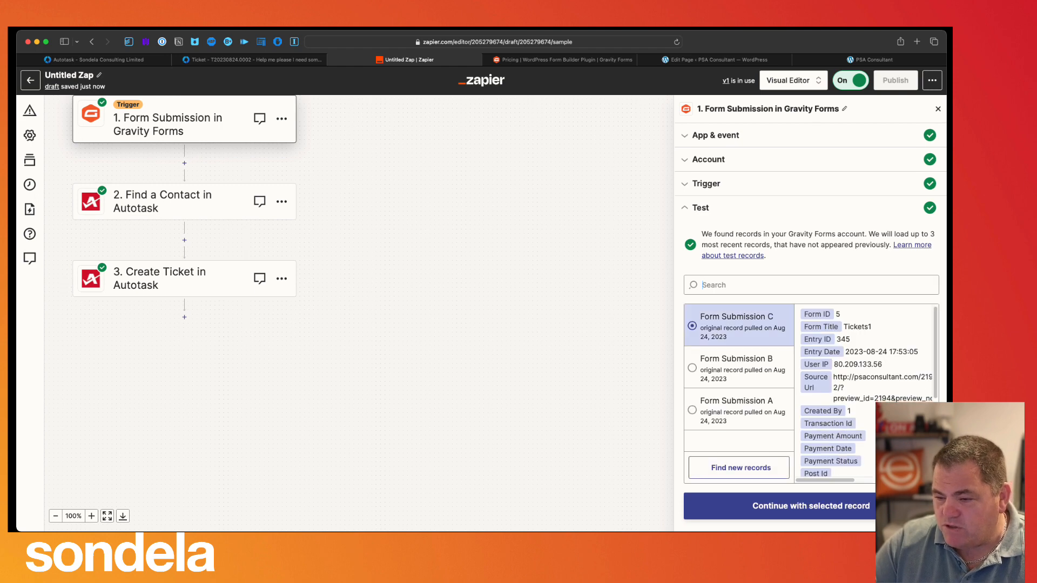
scroll(867, 391, "down", 5)
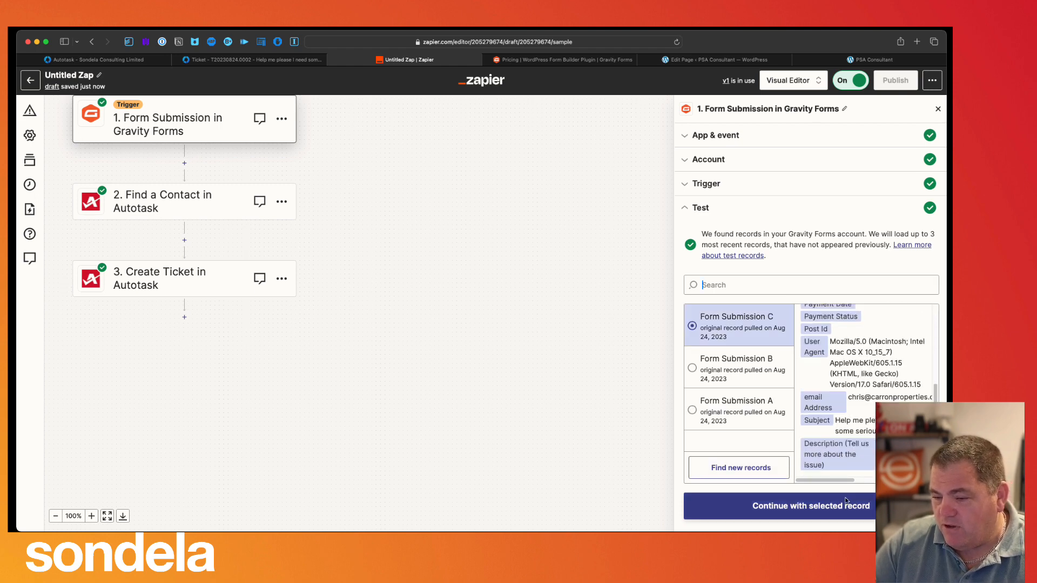
left_click(823, 516)
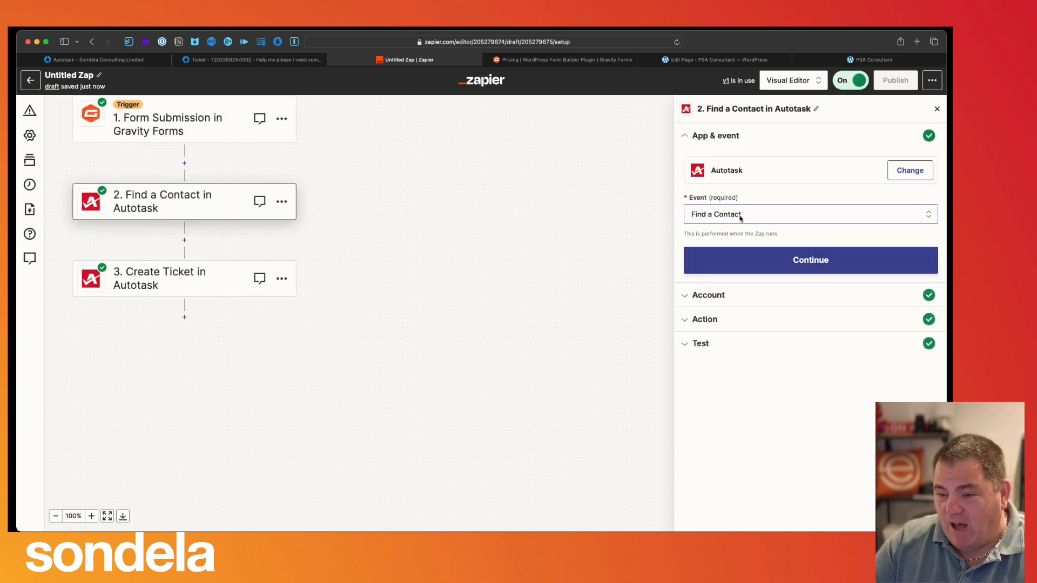
- Check step 2 searches contacts by the form's email Address, test it, and continue to Create Ticket
left_click(732, 296)
left_click(741, 348)
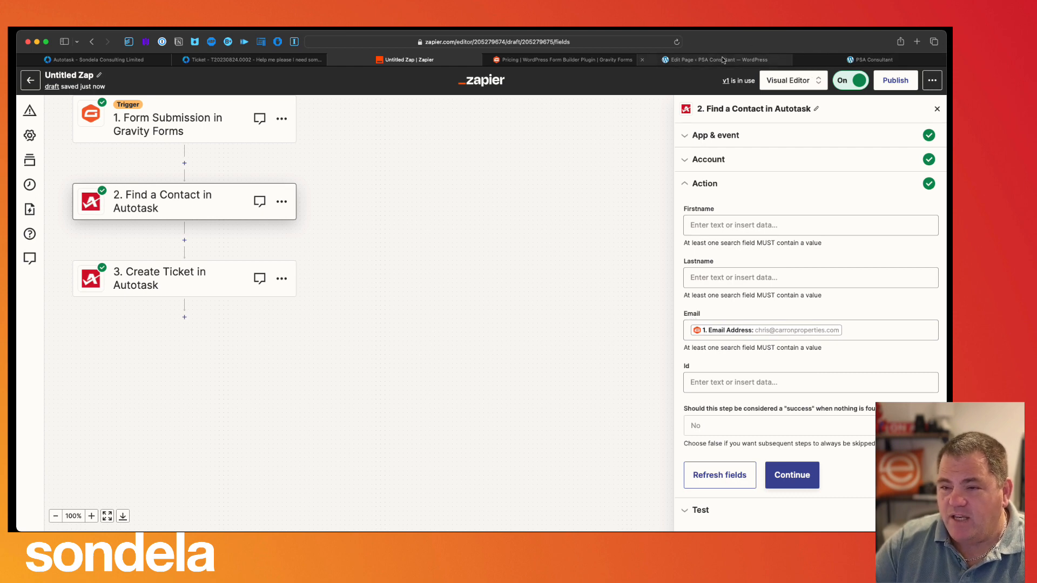
left_click(744, 63)
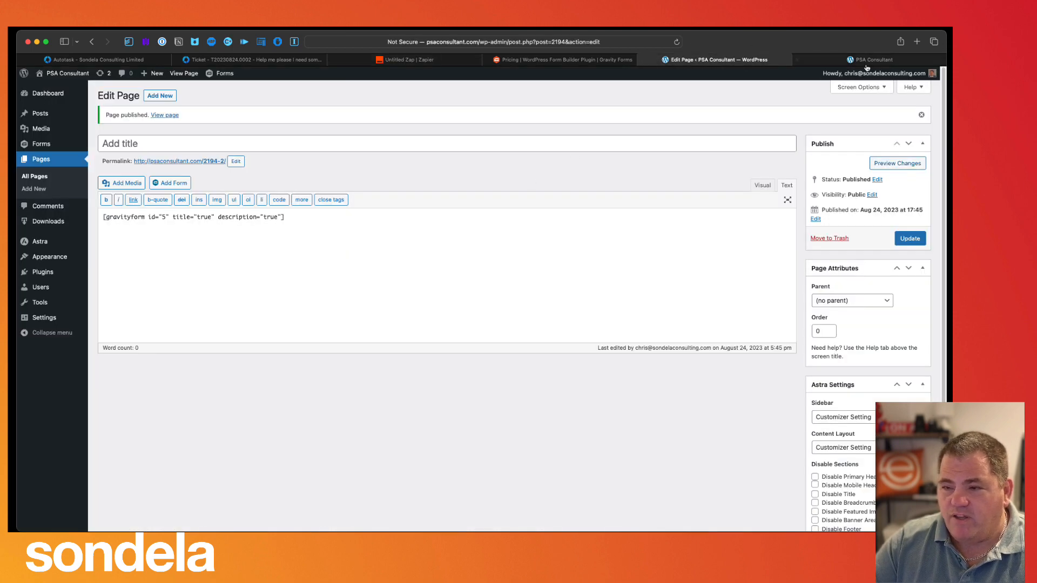
left_click(866, 64)
left_click_drag(254, 210, 355, 209)
left_click(410, 60)
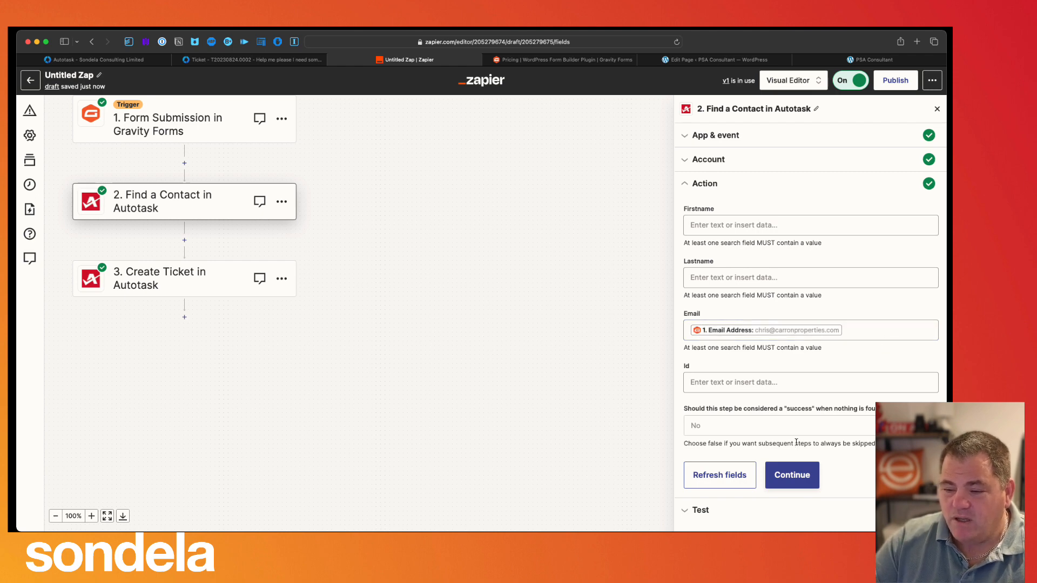
left_click(792, 476)
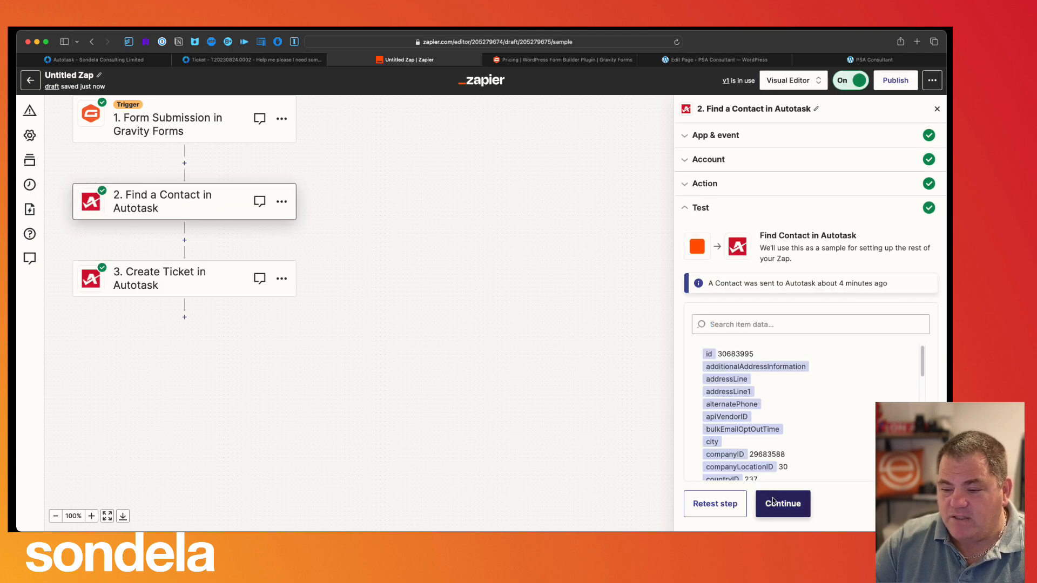
left_click(776, 502)
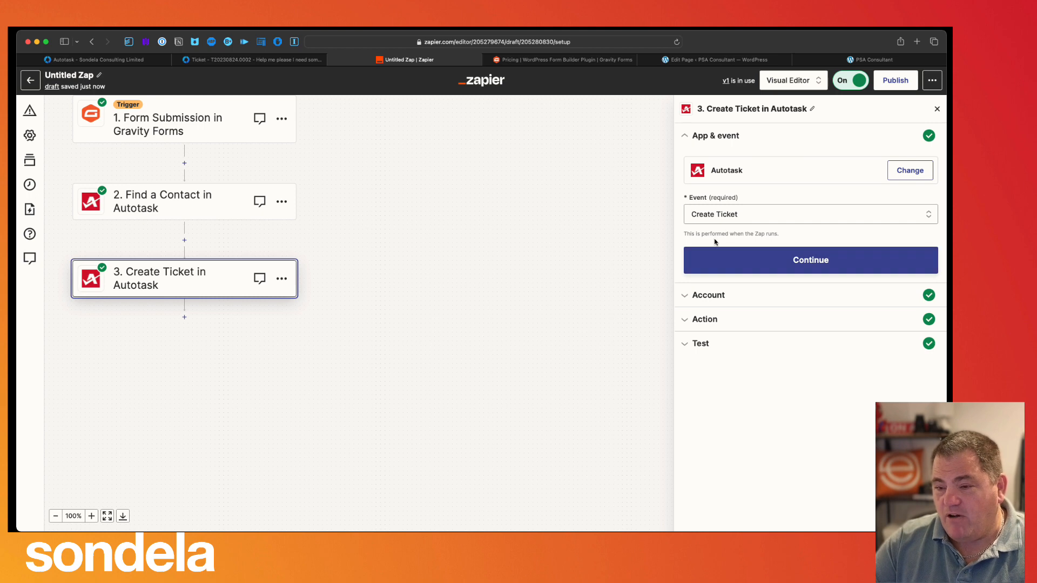
- Review the Create Ticket action fields, close them, and reopen the Find a Contact step
left_click(725, 321)
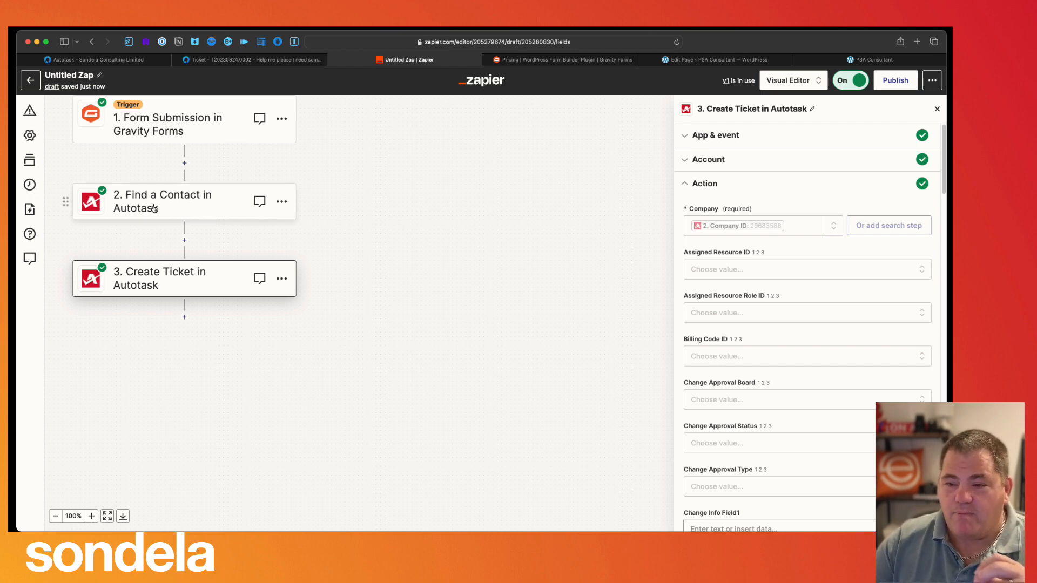
scroll(432, 249, "up", 3)
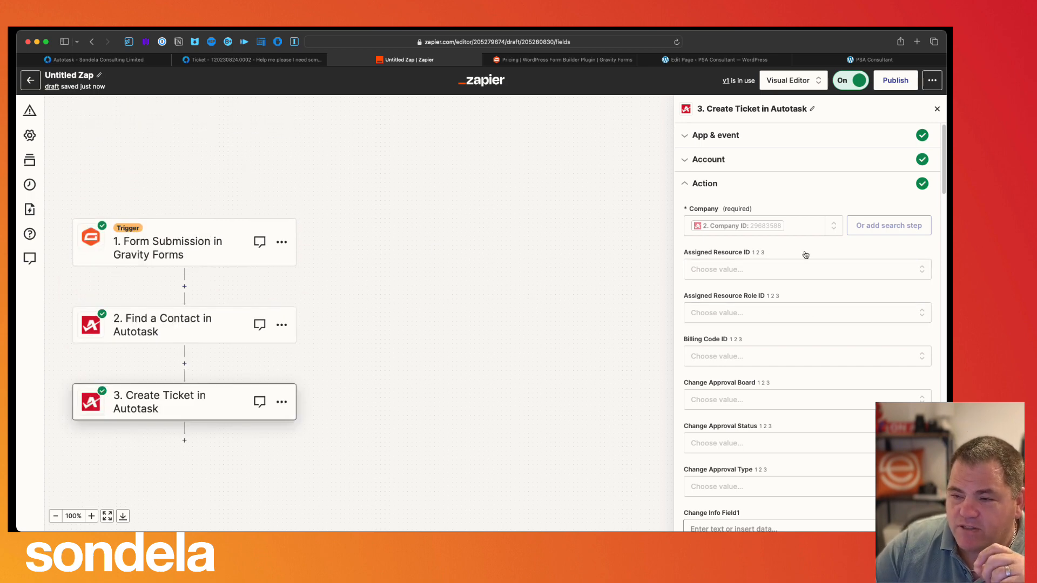
left_click(937, 109)
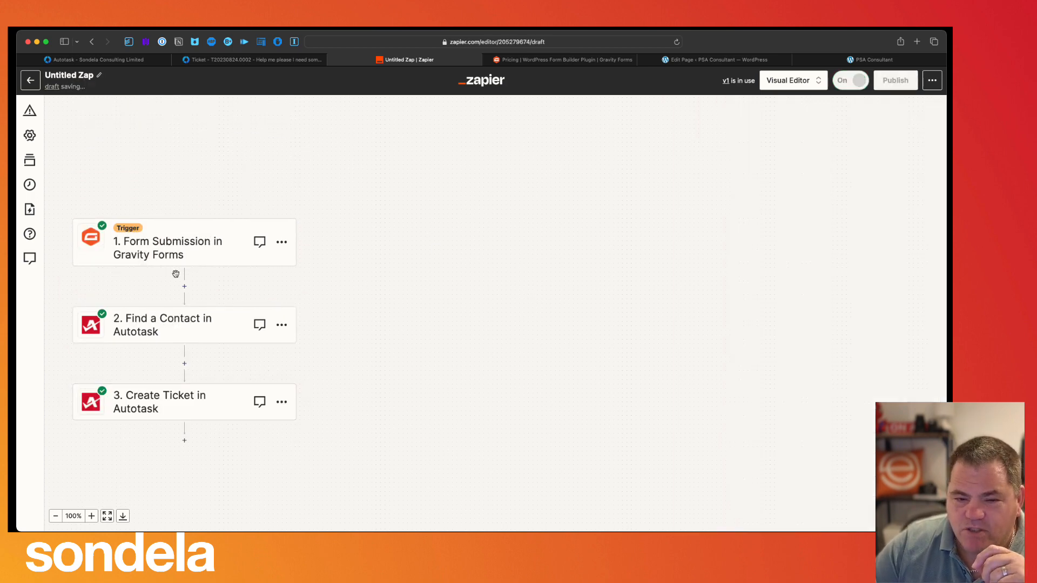
left_click(181, 326)
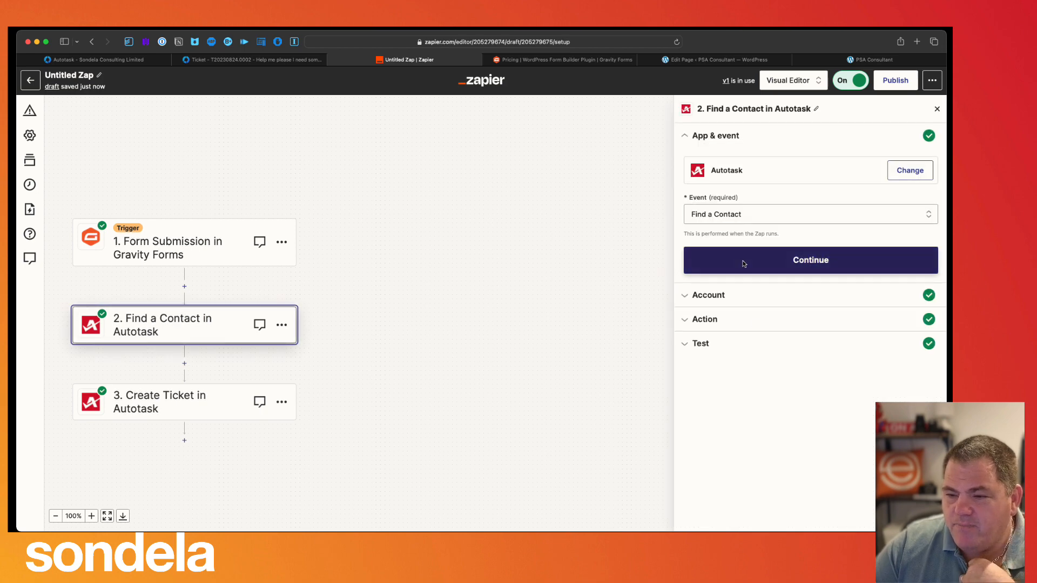
- Confirm step 2's Autotask app, account and search fields, and run the contact search test
left_click(744, 264)
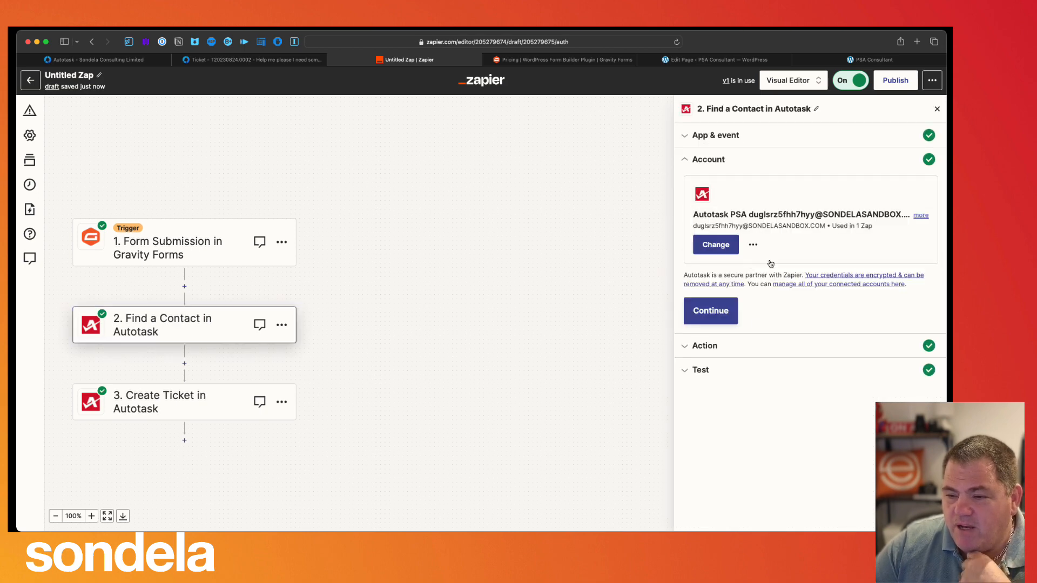
left_click(712, 313)
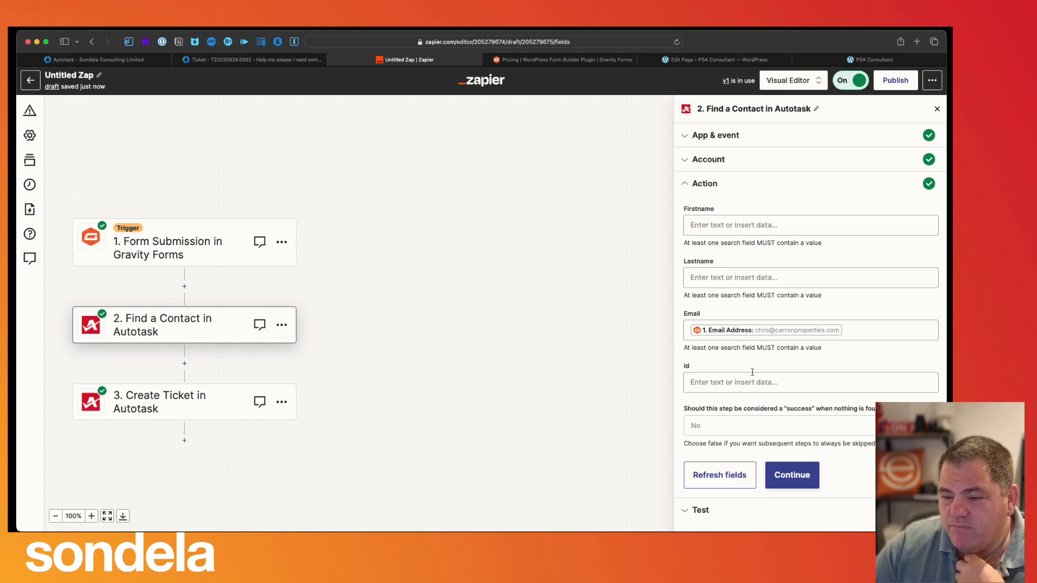
left_click(791, 475)
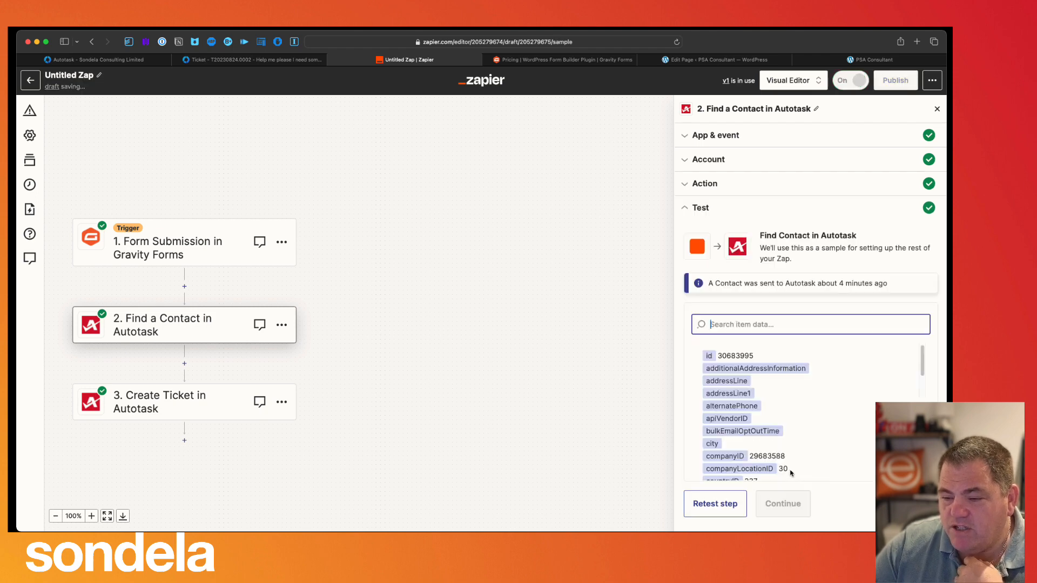
scroll(739, 438, "down", 1)
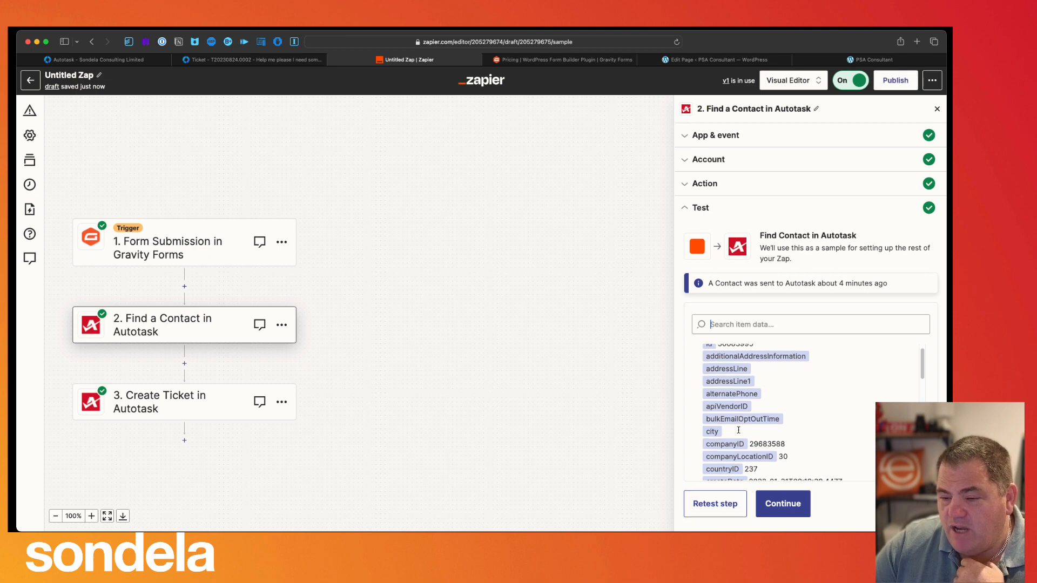
scroll(740, 431, "down", 3)
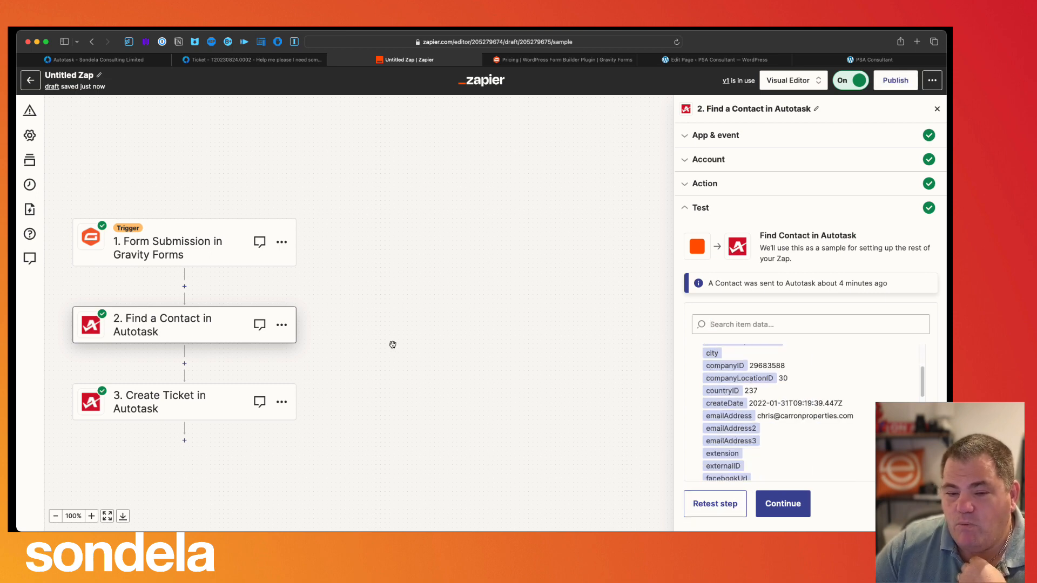
- Review the found contact's email and sample data, then continue to the Create Ticket step
left_click_drag(872, 417, 756, 416)
scroll(795, 455, "down", 1)
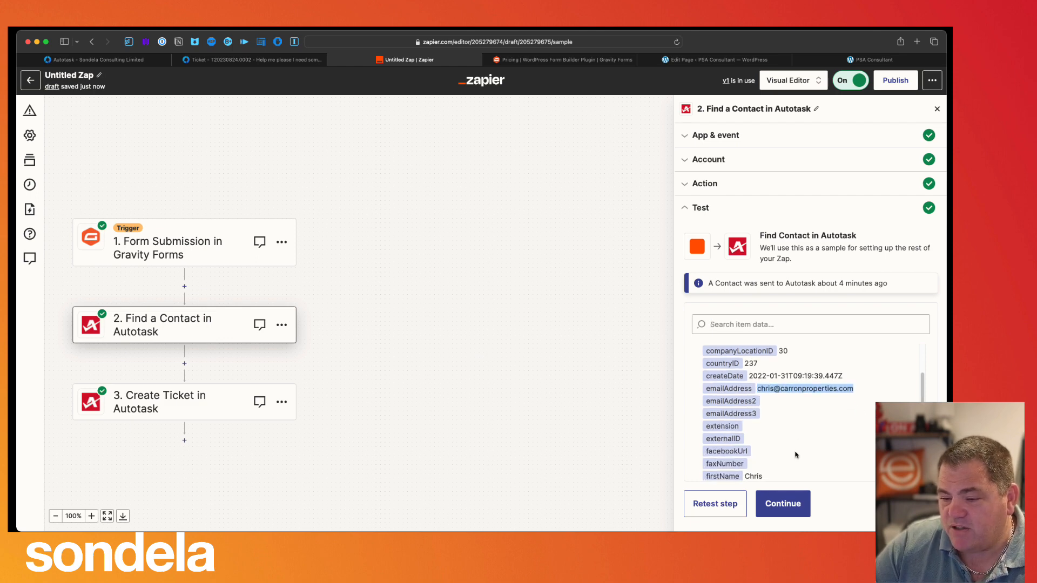
scroll(796, 455, "down", 3)
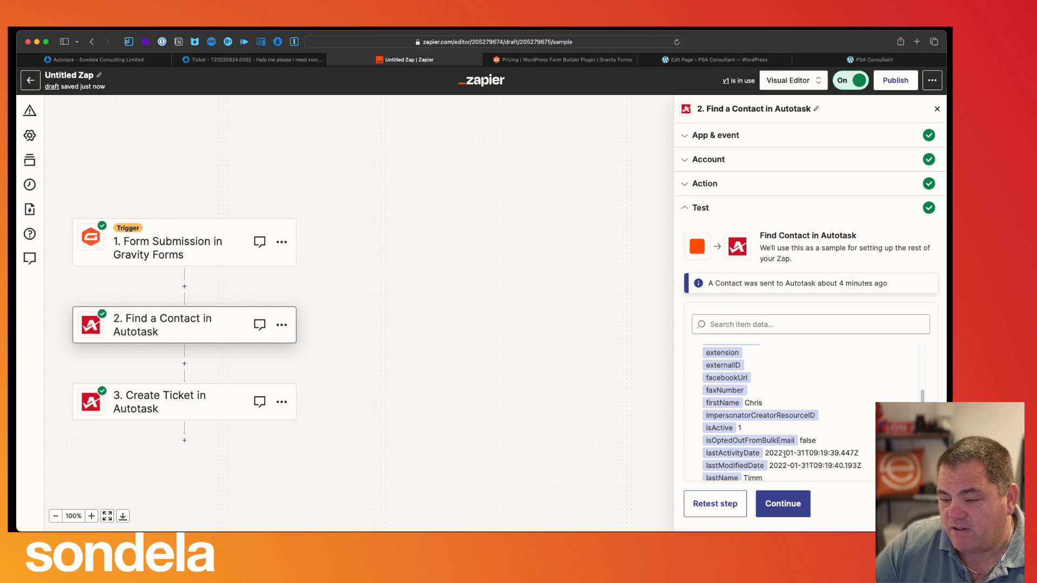
scroll(784, 454, "down", 2)
scroll(773, 442, "down", 4)
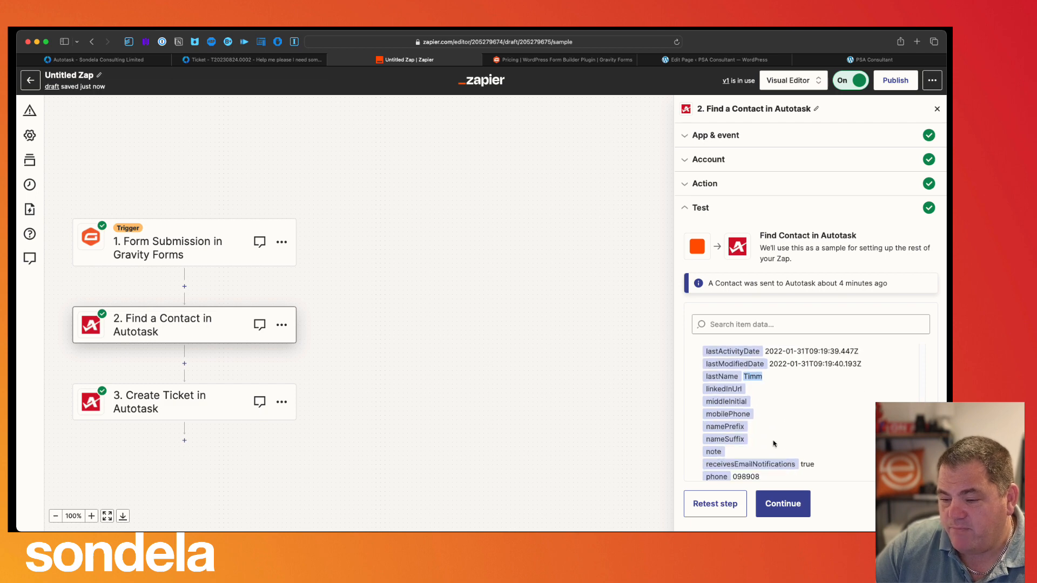
scroll(773, 443, "down", 3)
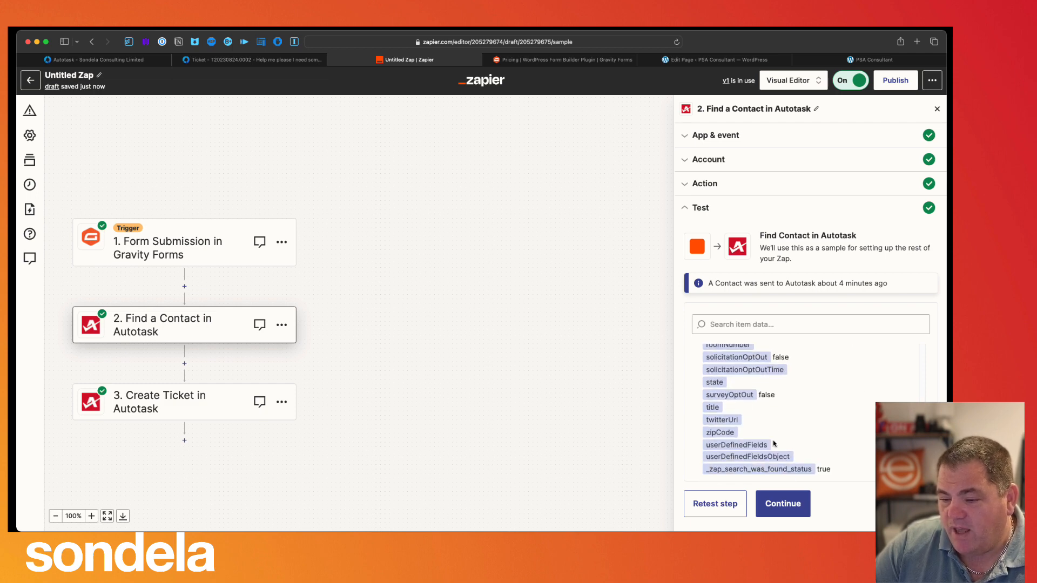
scroll(788, 444, "up", 2)
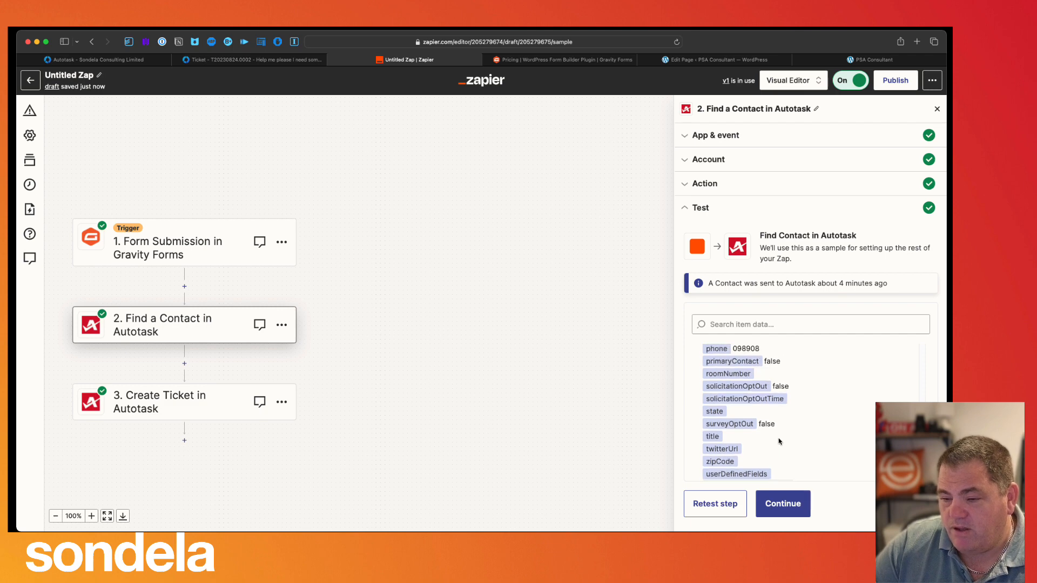
scroll(779, 442, "up", 15)
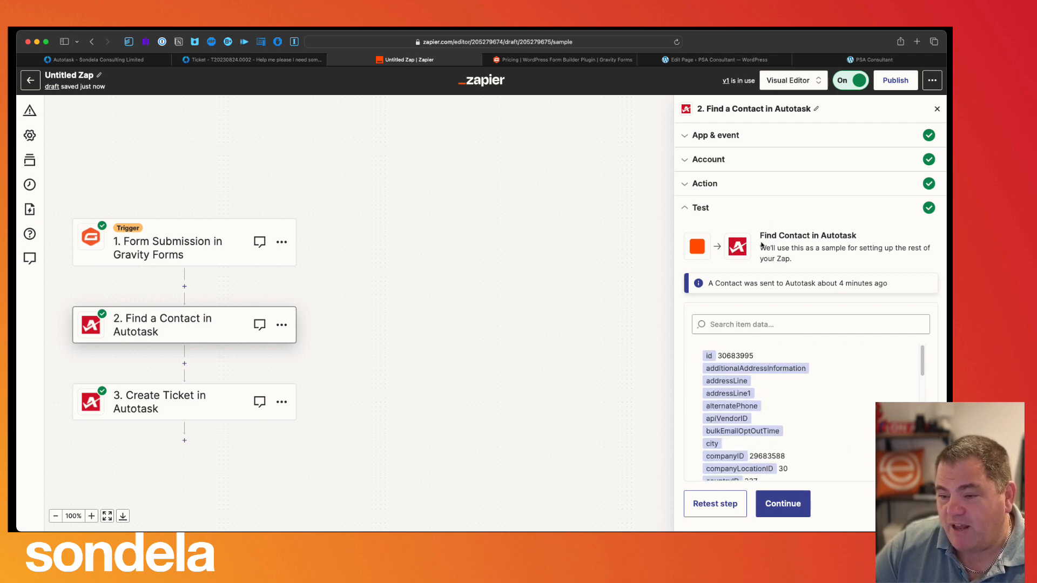
left_click(790, 497)
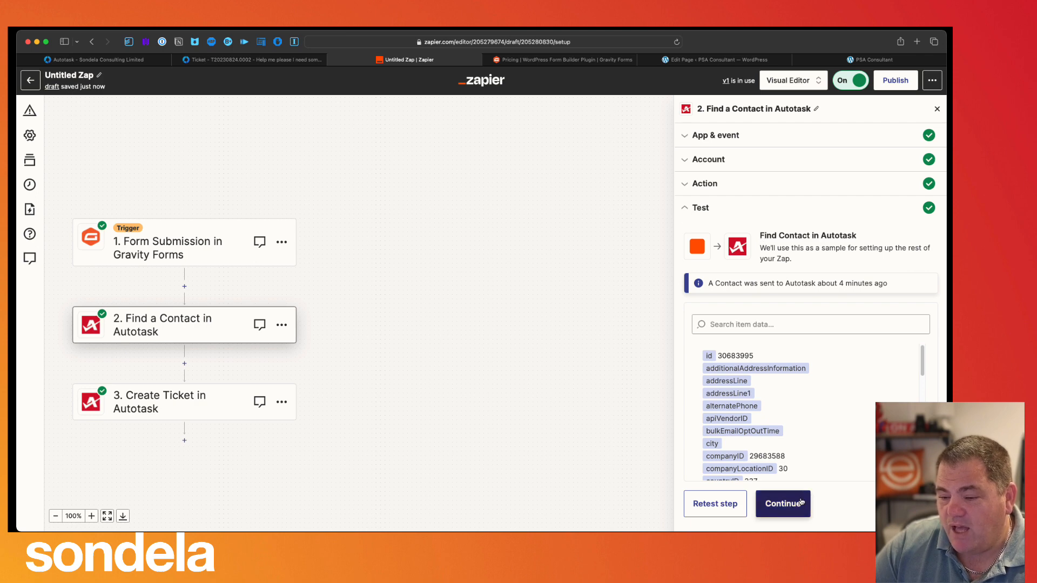
- Retest the Autotask Create Ticket step, keeping its app, account and ticket fields, yielding sample ticket 8027
left_click(213, 409)
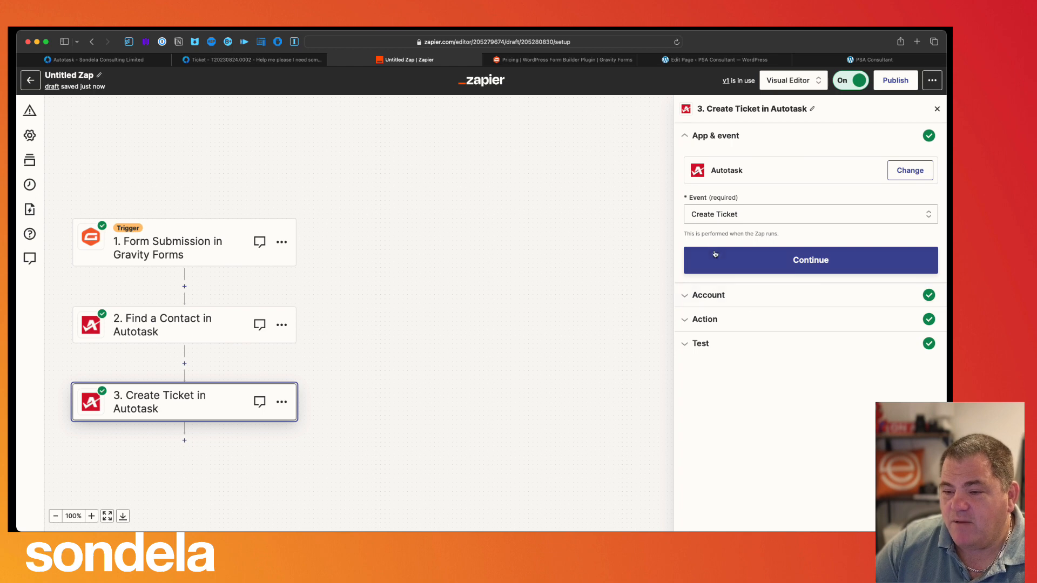
left_click(695, 271)
left_click(732, 352)
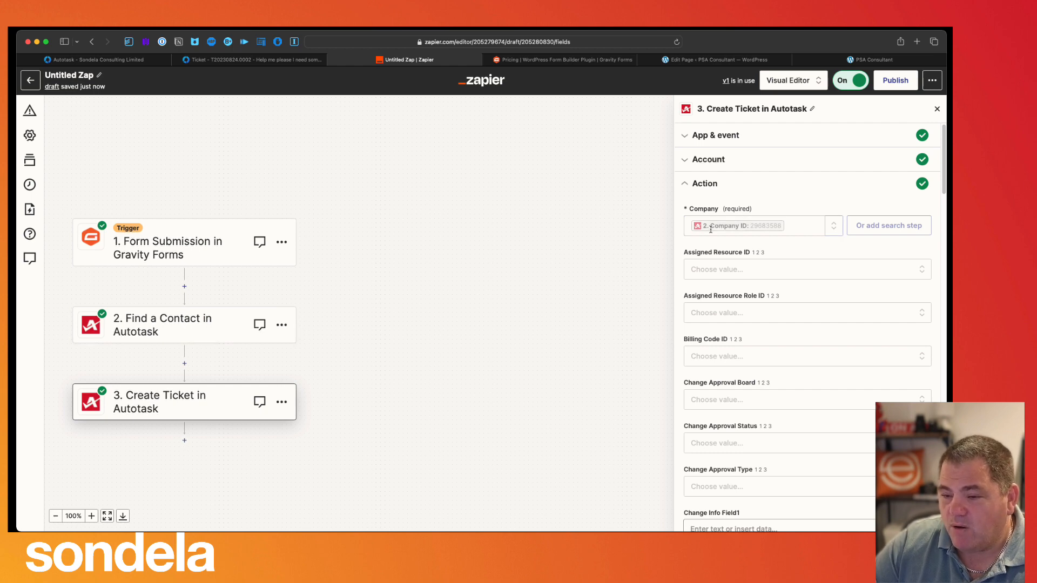
scroll(730, 436, "down", 15)
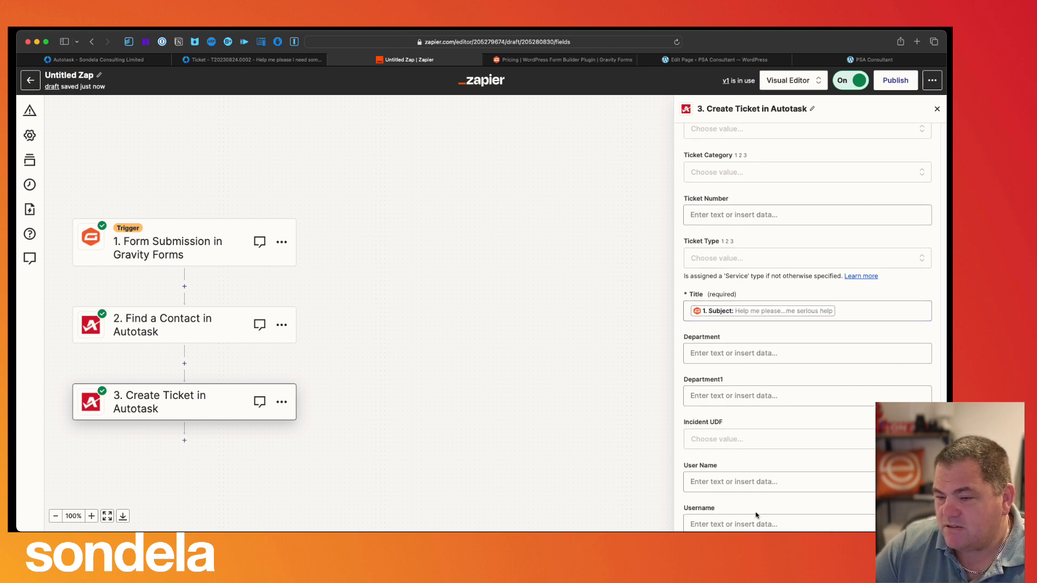
scroll(754, 472, "down", 3)
left_click(794, 489)
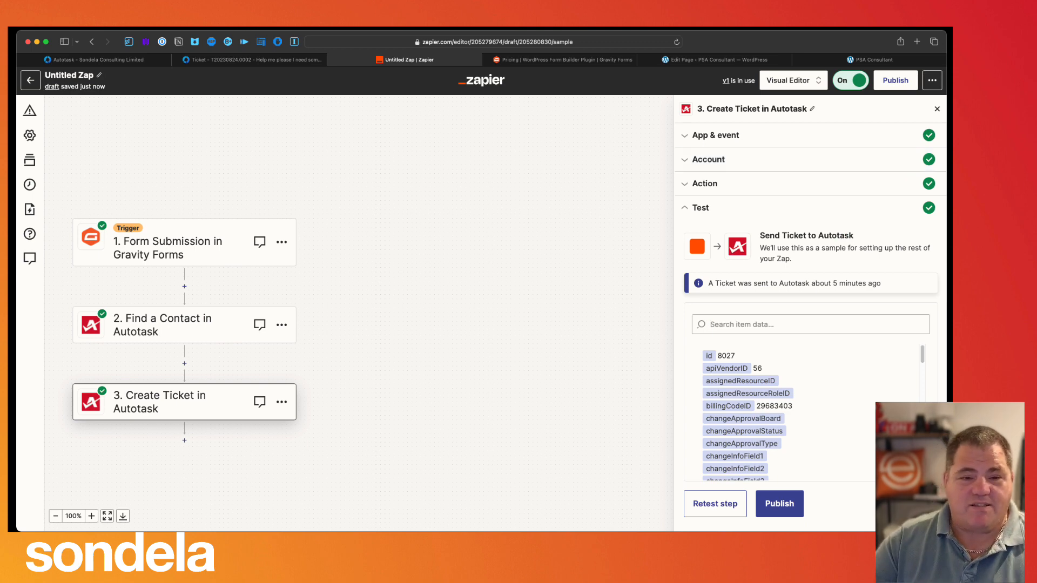
left_click(98, 77)
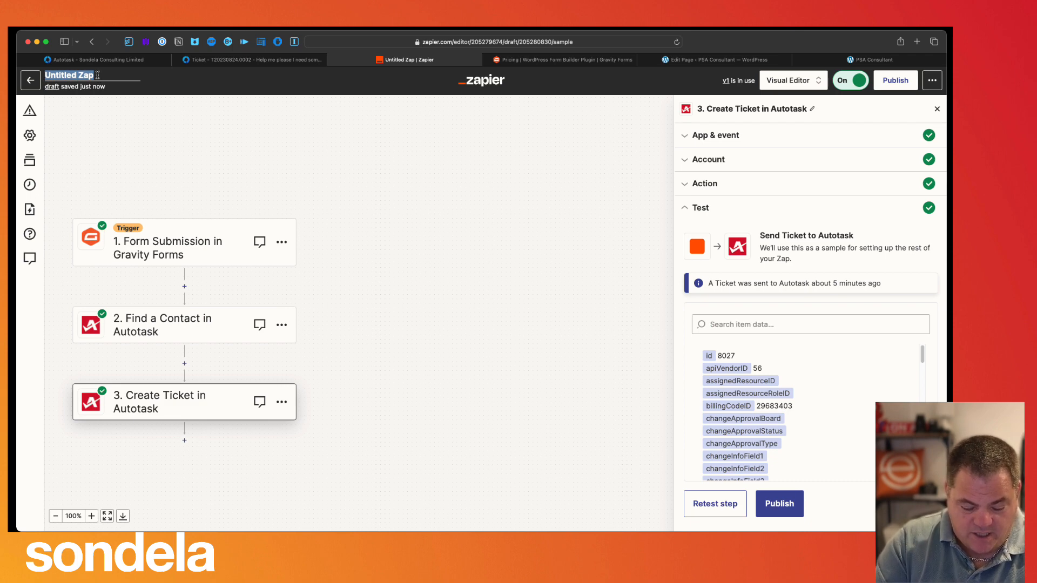
- Rename the zap to 'Gravity forms to Autotask' and publish it with version name '2'
type("Gravity ")
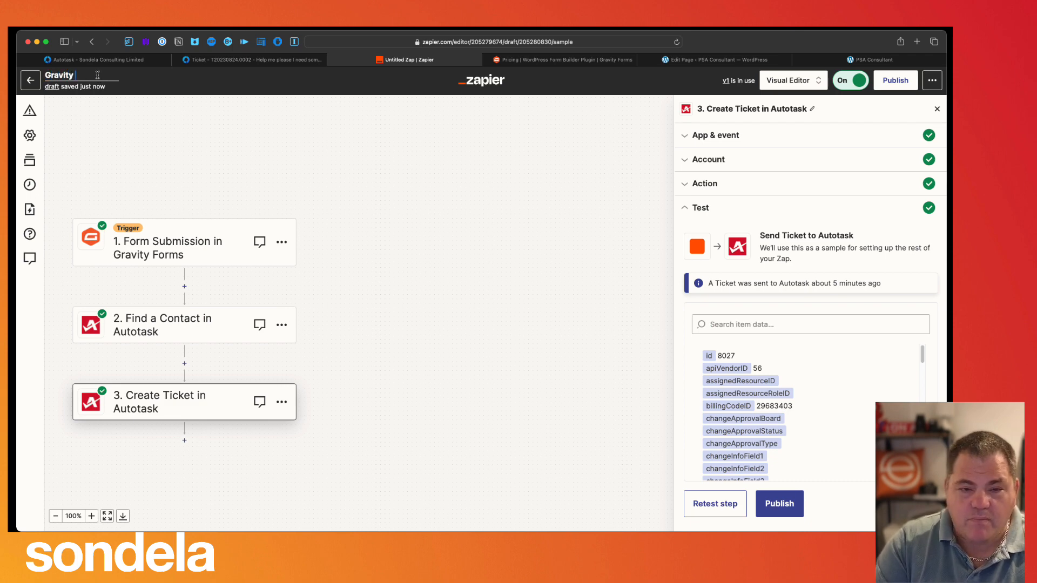
type("forms to A")
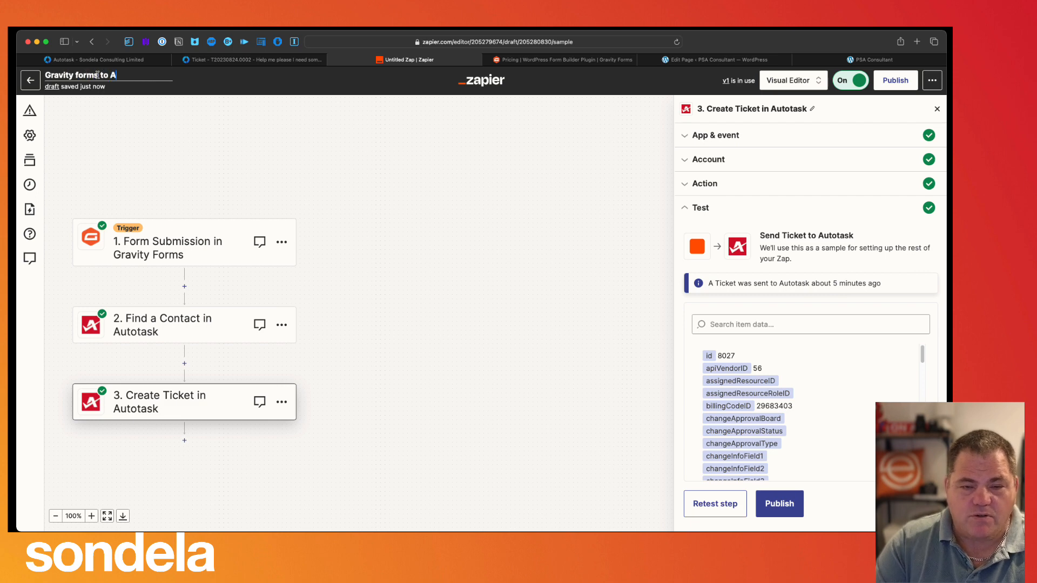
type("utotask")
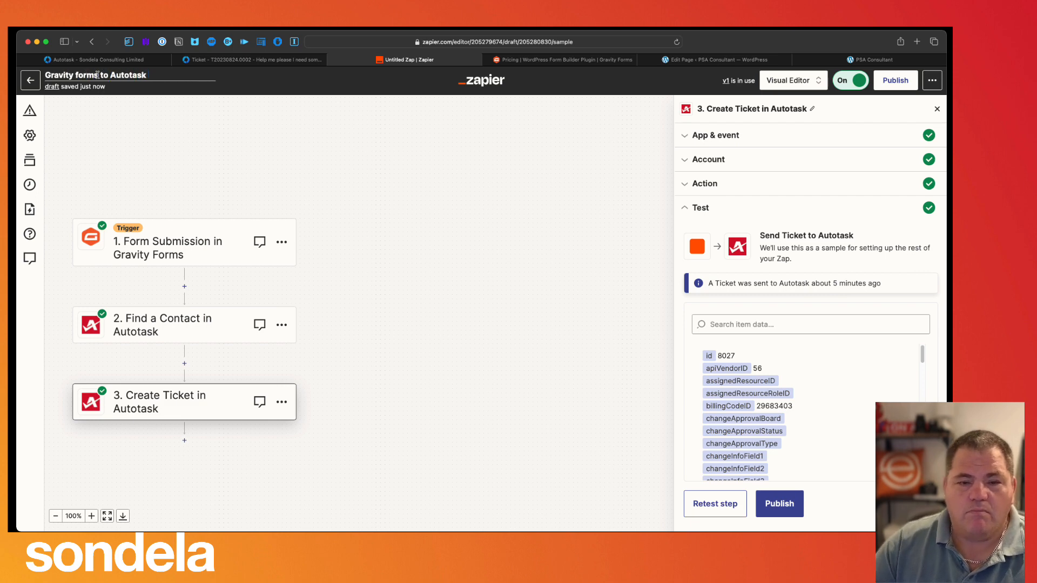
left_click(892, 81)
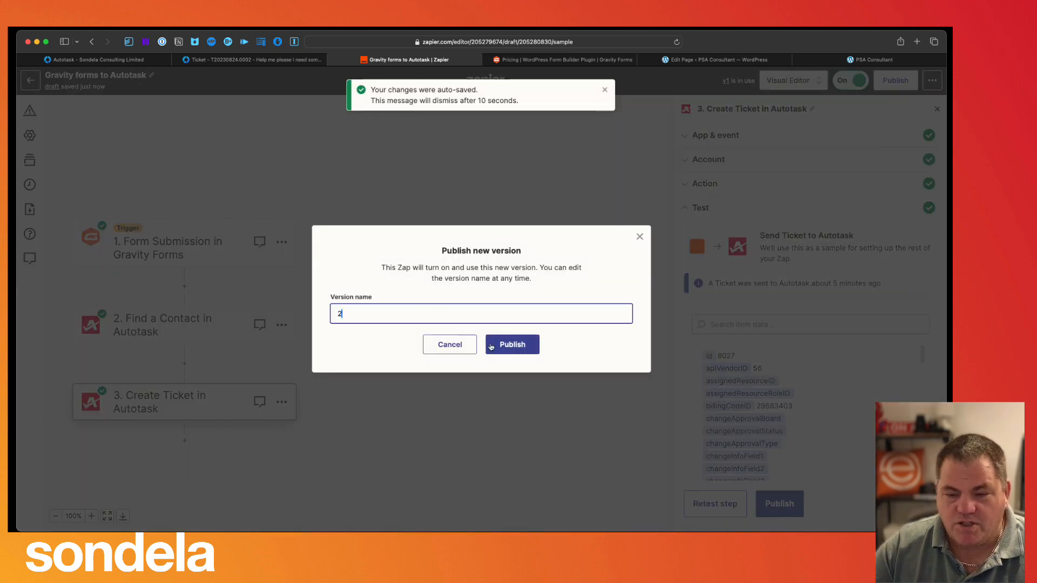
type("2")
left_click(491, 345)
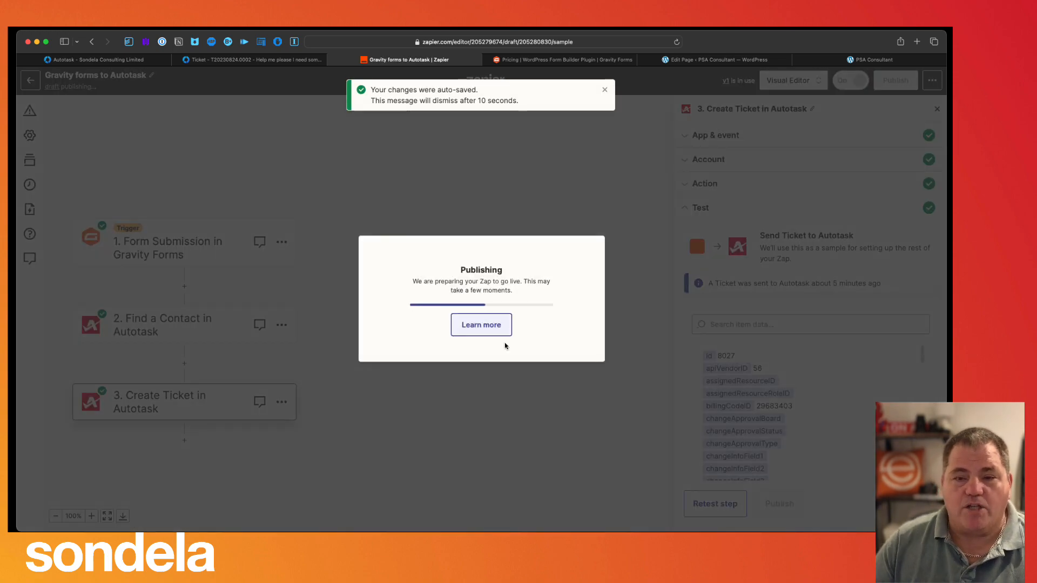